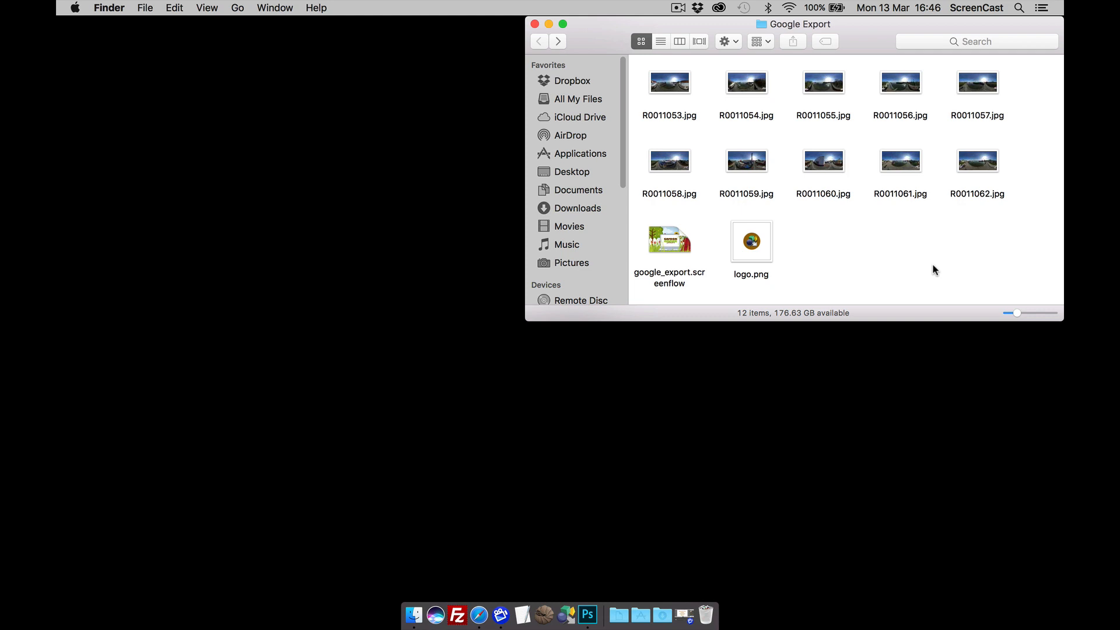
Step: Launch Pano2VR from its Dock icon
left_click(562, 596)
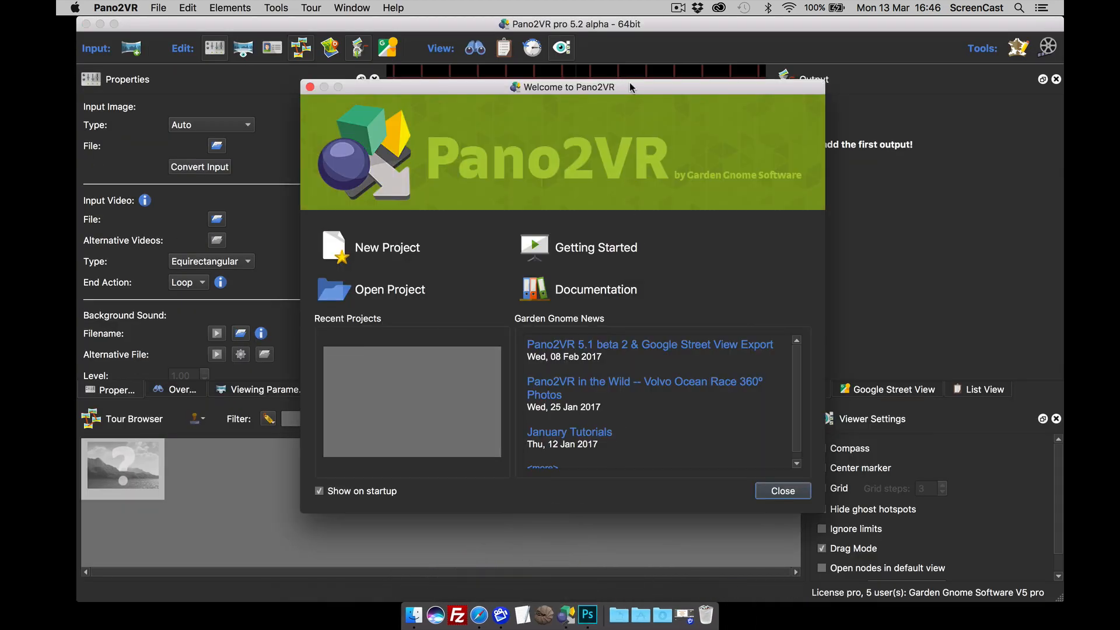
Step: Look through the Welcome to Pano2VR news list, then close the welcome dialog
left_click_drag(634, 88, 634, 67)
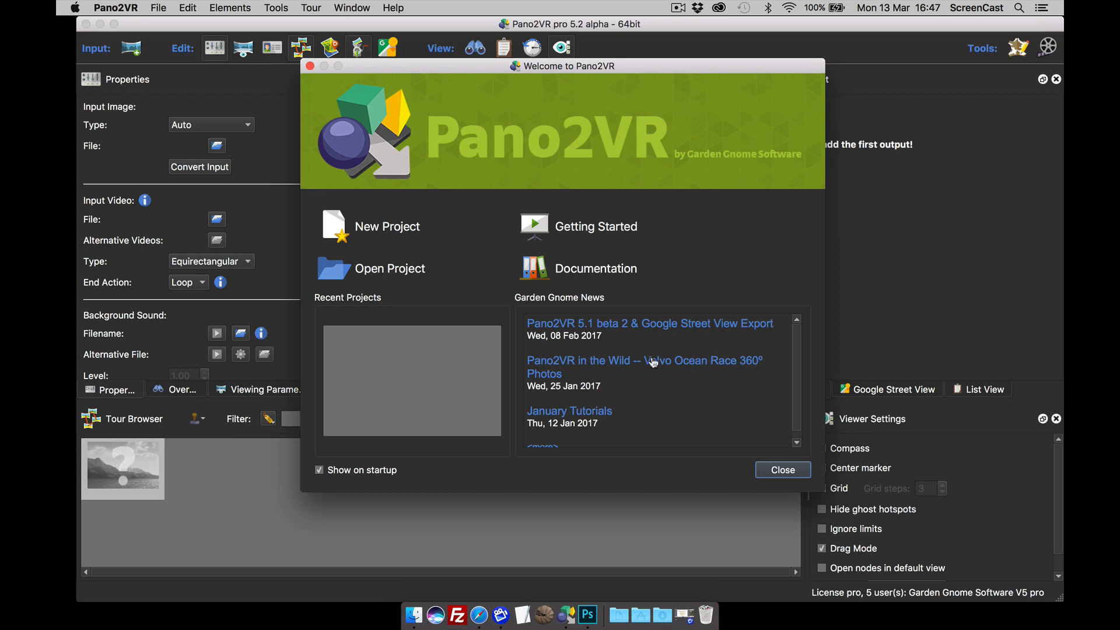
scroll(641, 373, "down", 1)
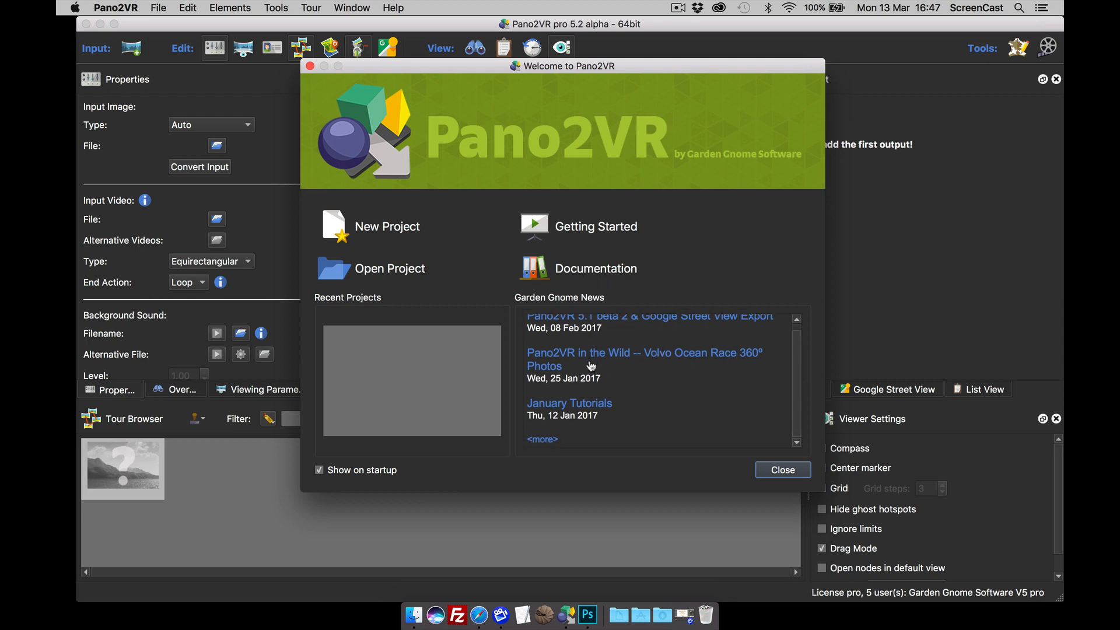
left_click(782, 470)
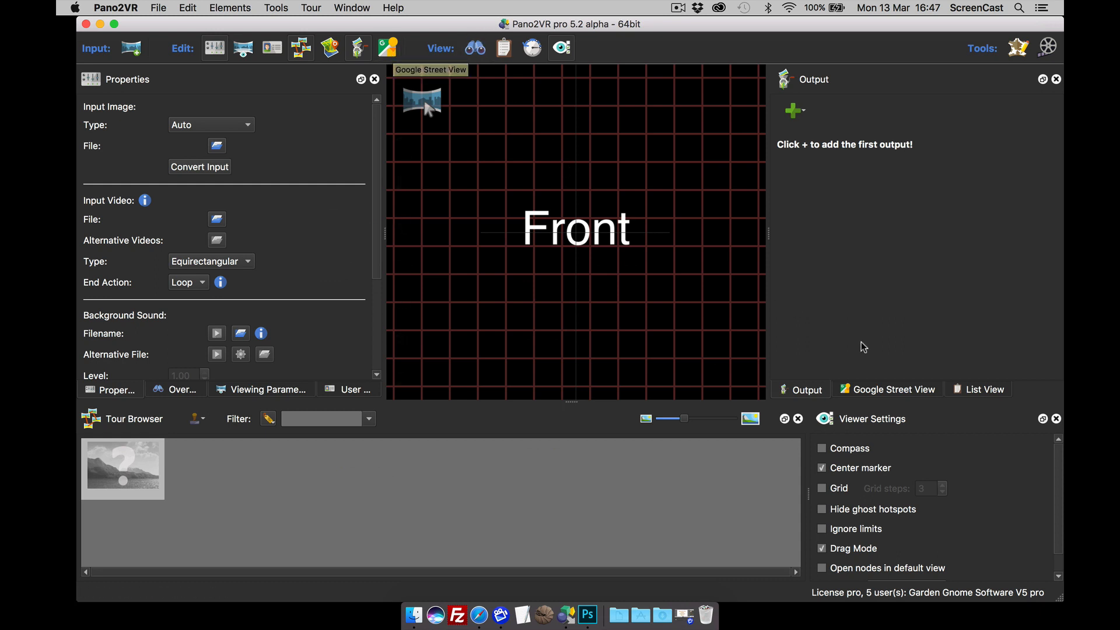
Step: Switch to the Google Street View panel and start the Google account login
left_click(890, 389)
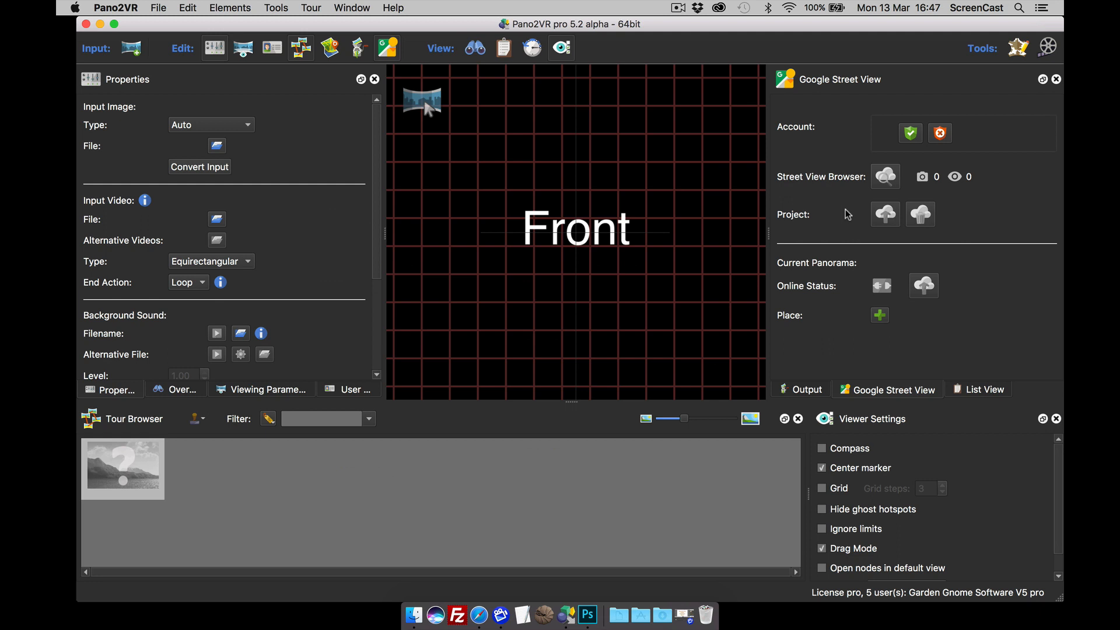
left_click(911, 134)
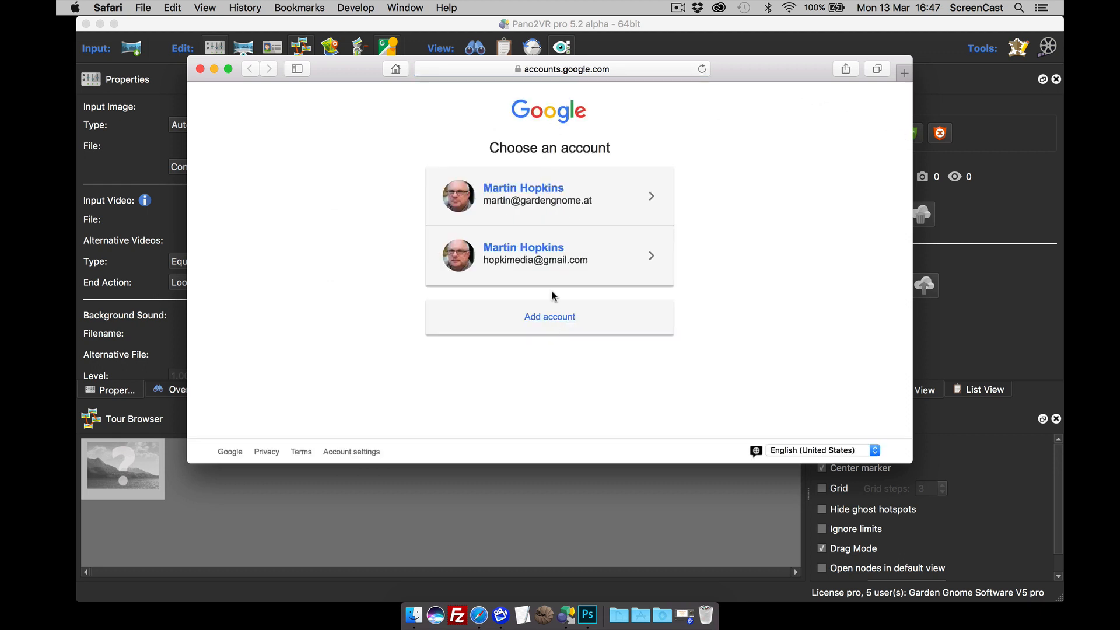
Step: Authorize Pano2VR on the second Google account and close Safari's success page
left_click(545, 262)
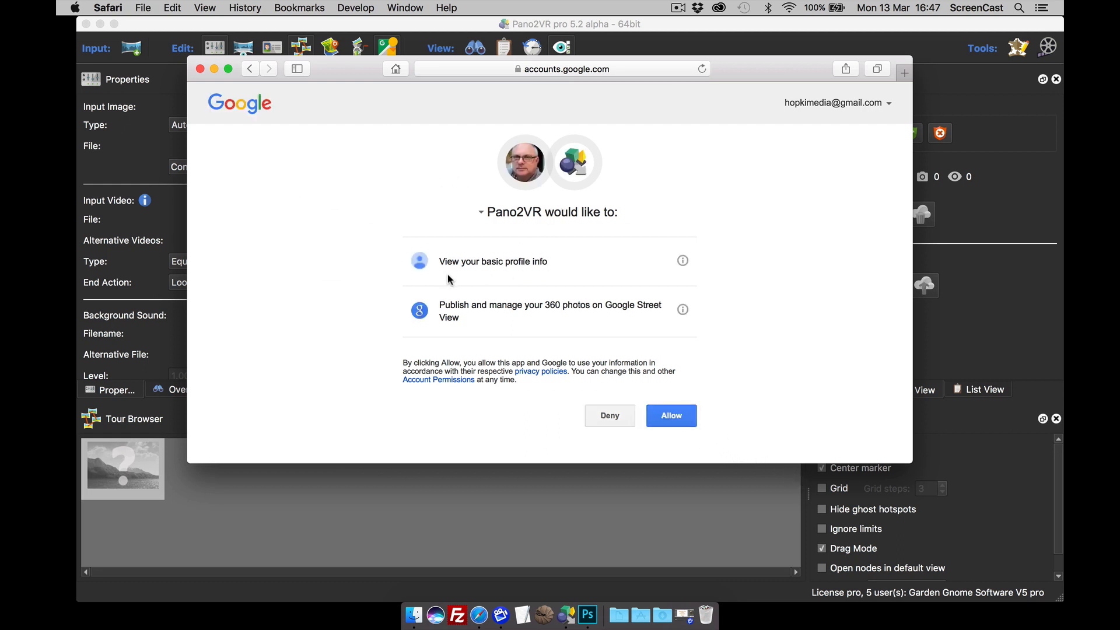
left_click(676, 420)
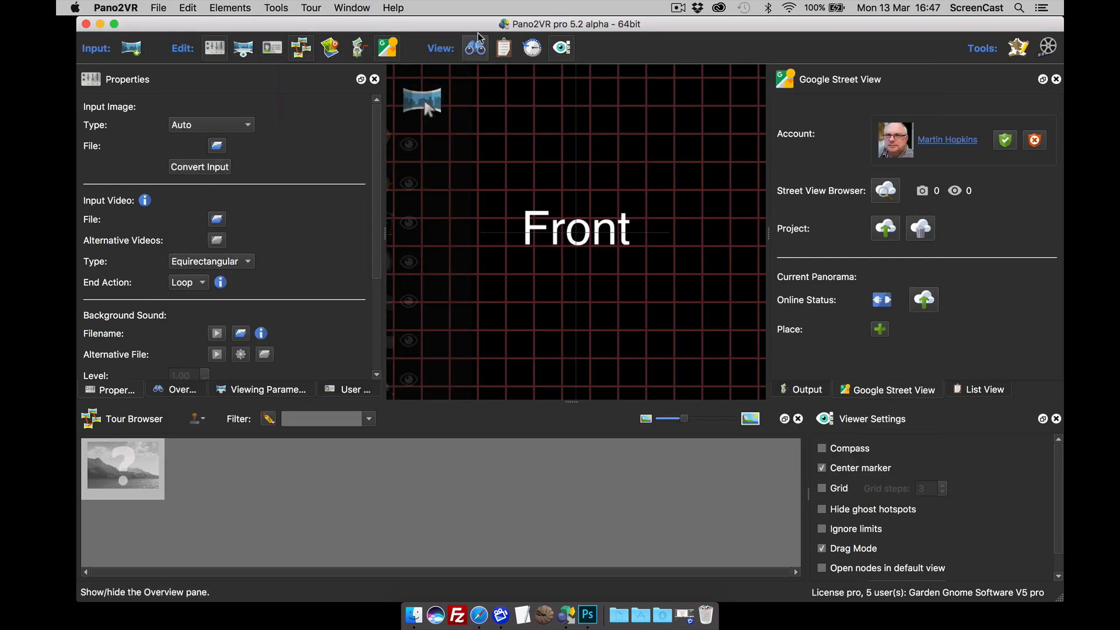
left_click_drag(477, 28, 477, 142)
left_click(344, 75)
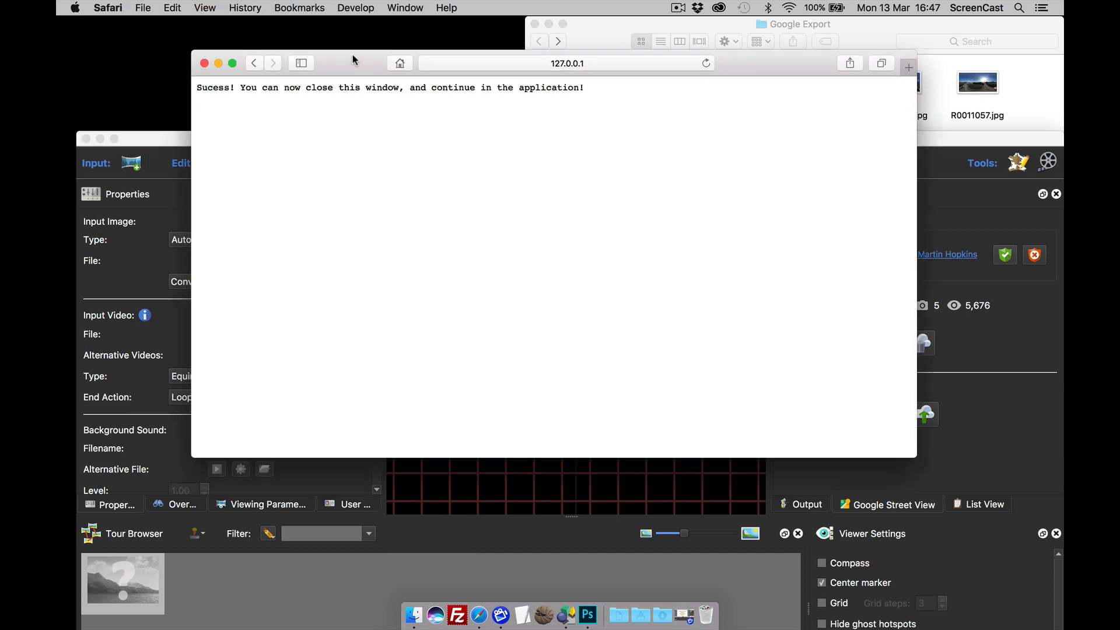
left_click(214, 48)
left_click_drag(343, 140, 333, 31)
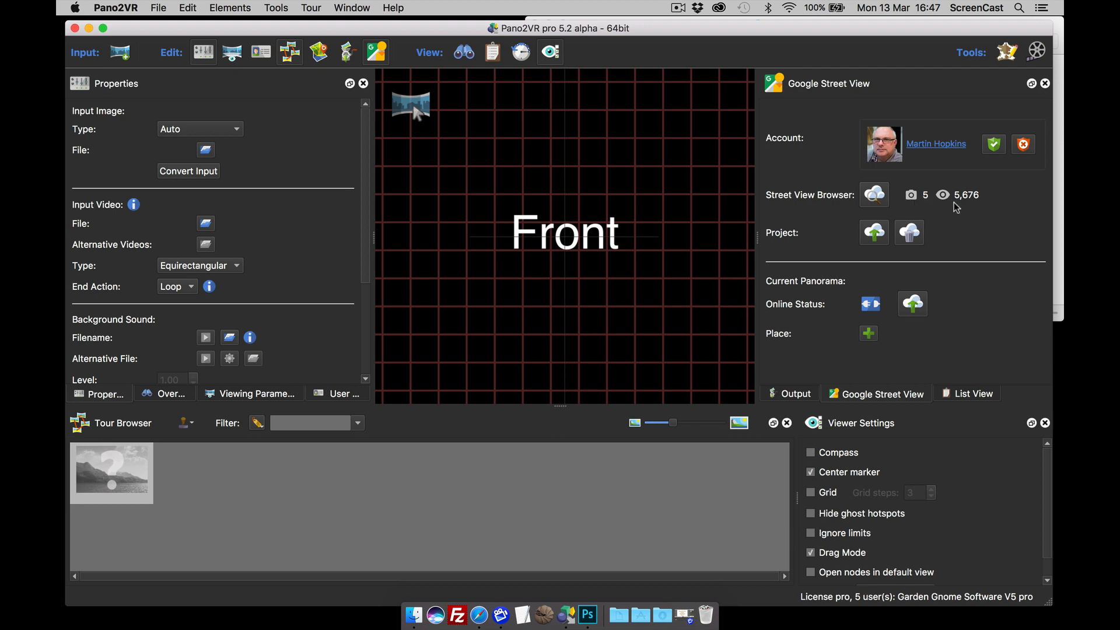
left_click(874, 196)
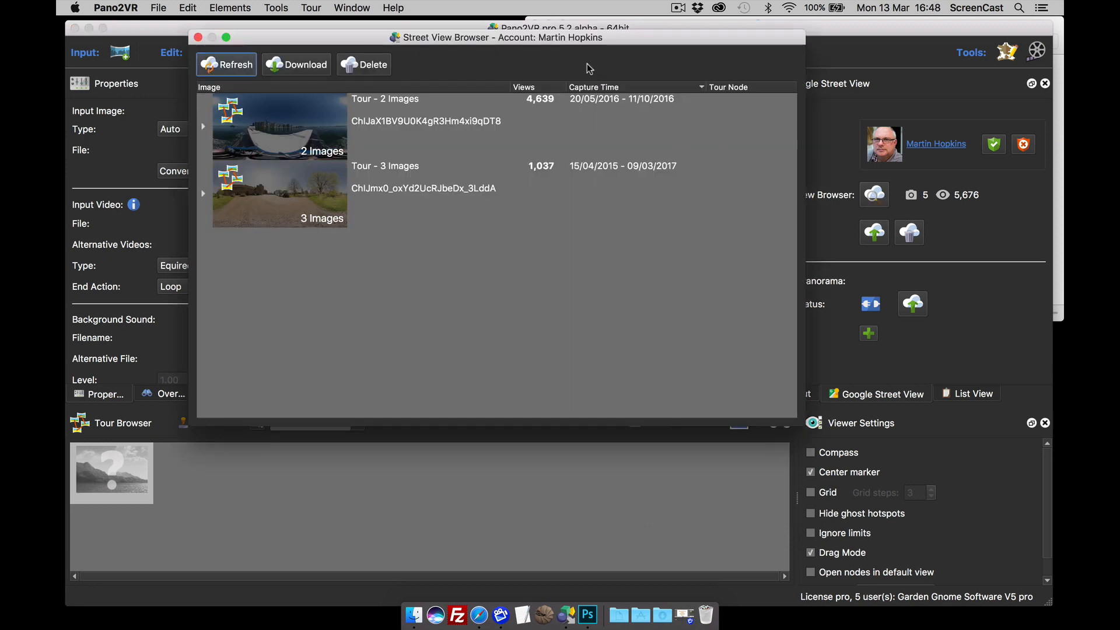
left_click_drag(619, 41, 586, 39)
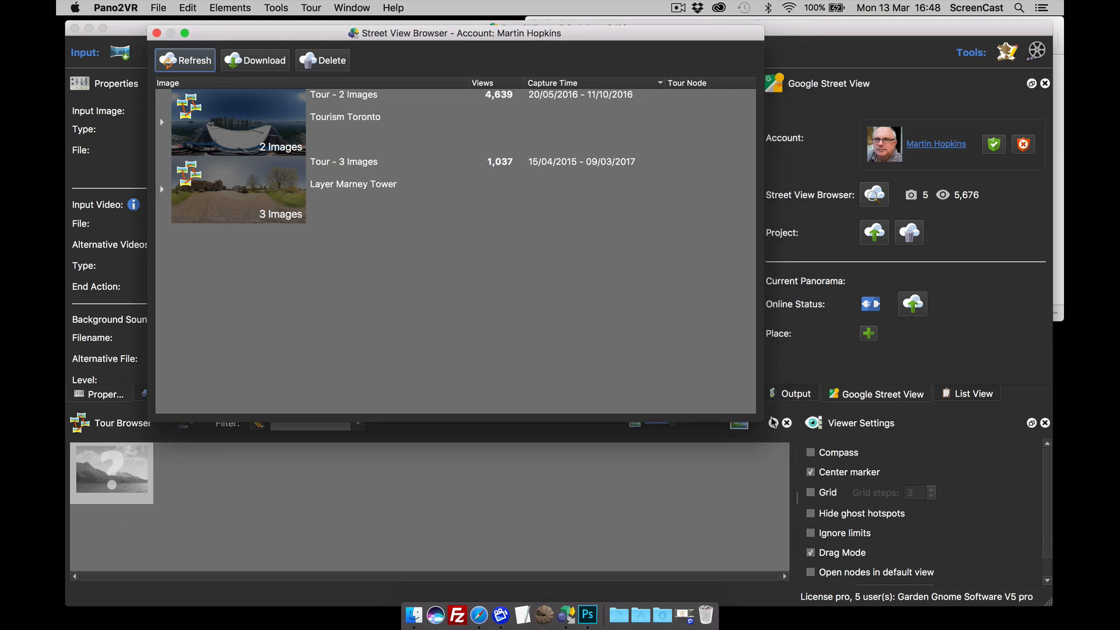
left_click_drag(763, 417, 815, 451)
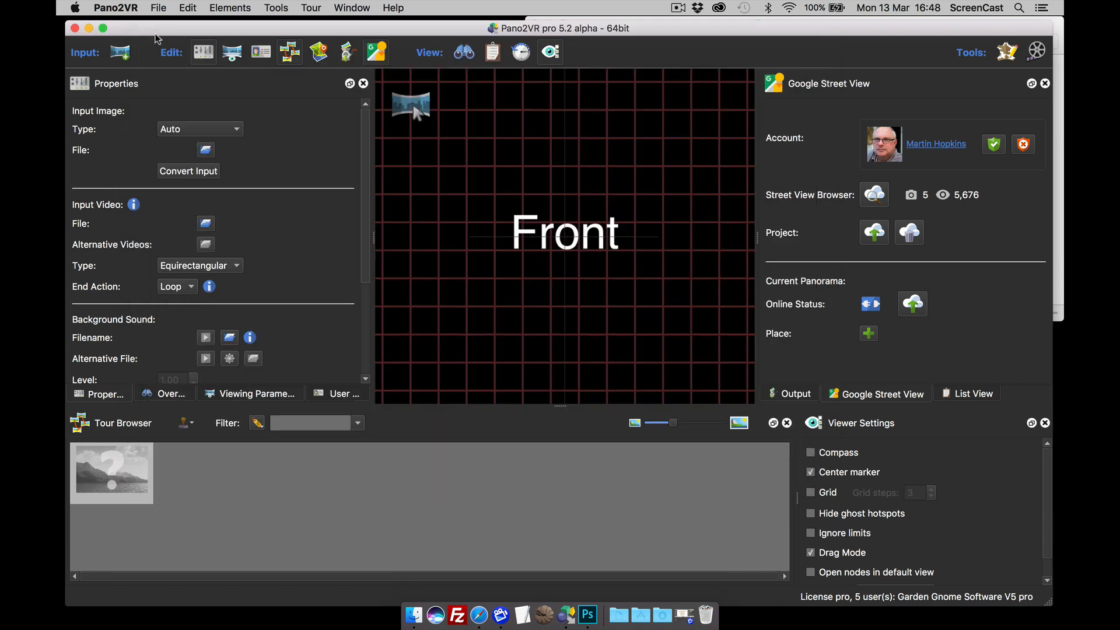
Step: Close the Street View browser and lower Pano2VR to reveal the Google Export folder
left_click(156, 33)
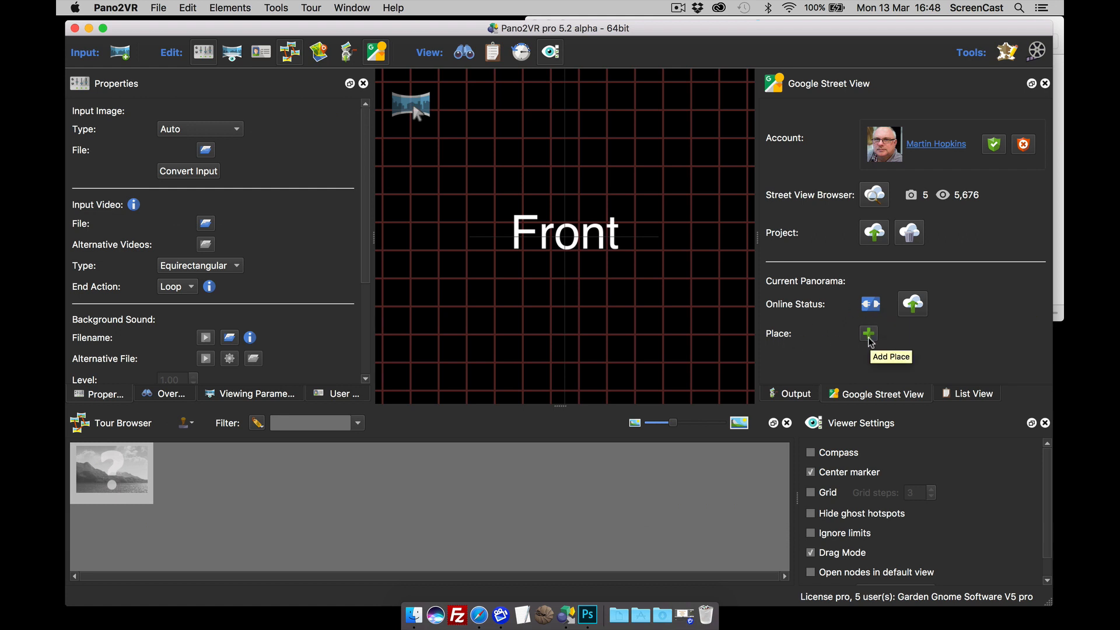
left_click_drag(330, 28, 331, 102)
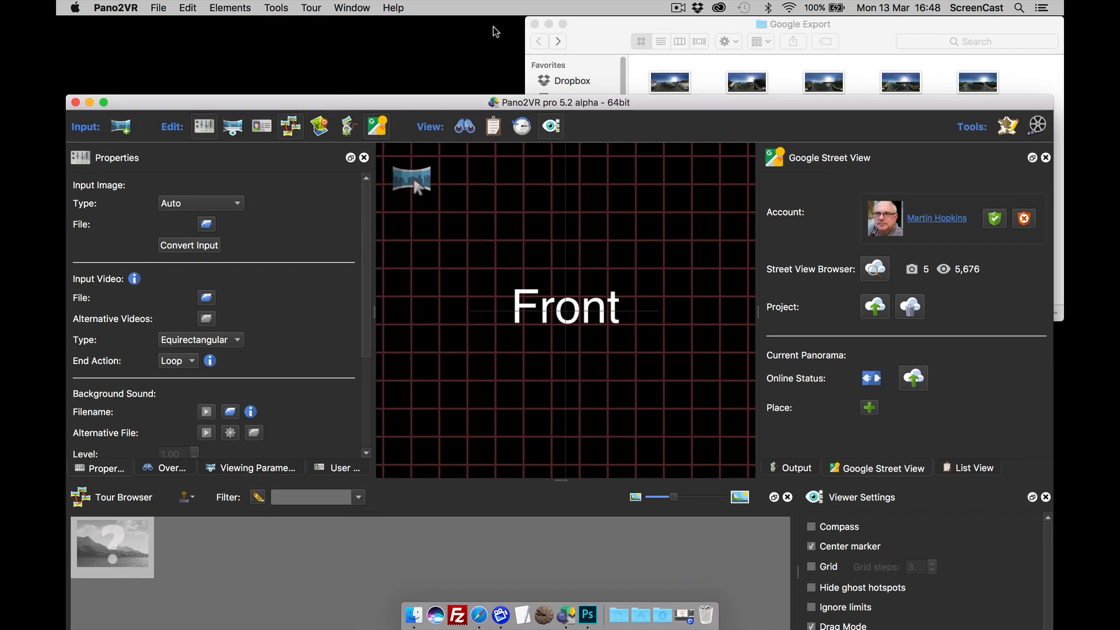
Step: Drag panoramas R0011053–R0011062 from the Google Export folder into the Tour Browser
left_click_drag(596, 33, 478, 33)
left_click_drag(525, 70, 878, 198)
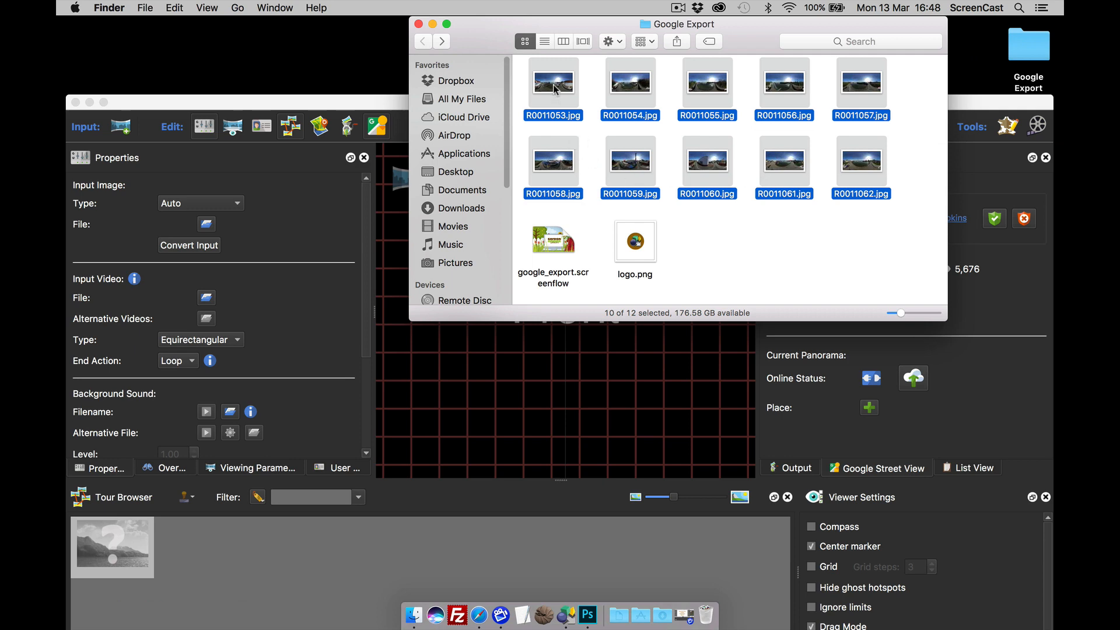
left_click_drag(554, 89, 545, 373)
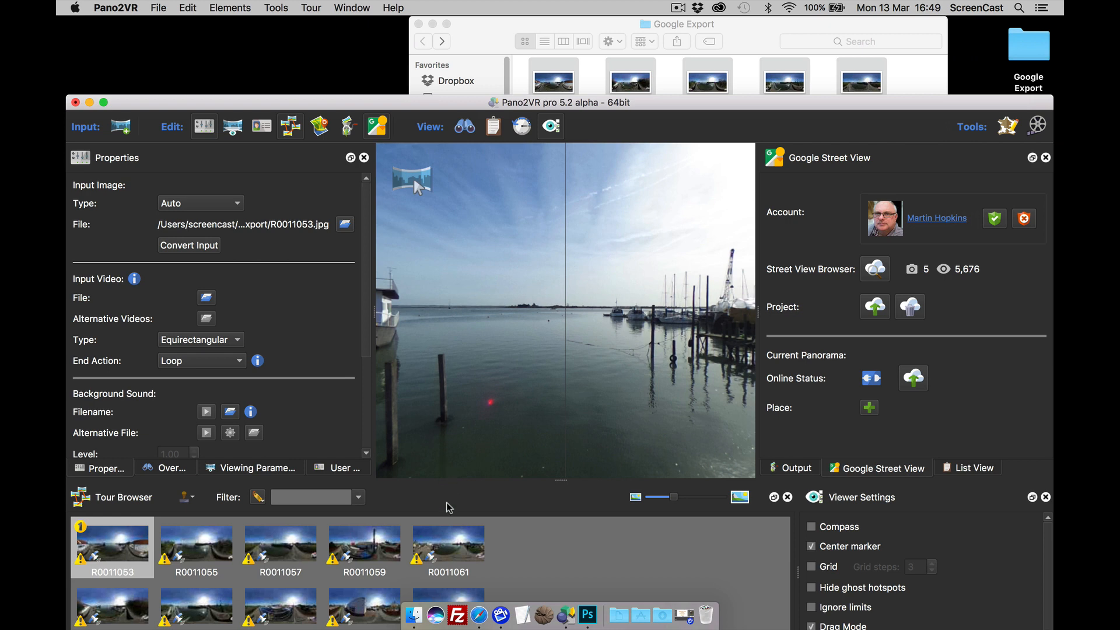
left_click(121, 128)
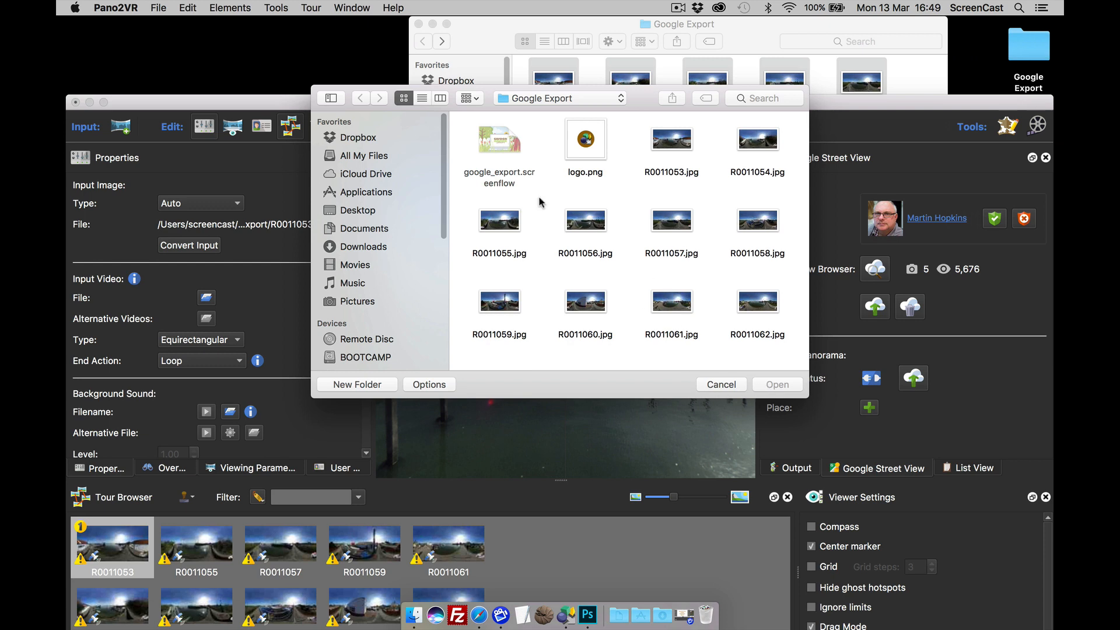
left_click(728, 384)
left_click_drag(730, 102, 725, 23)
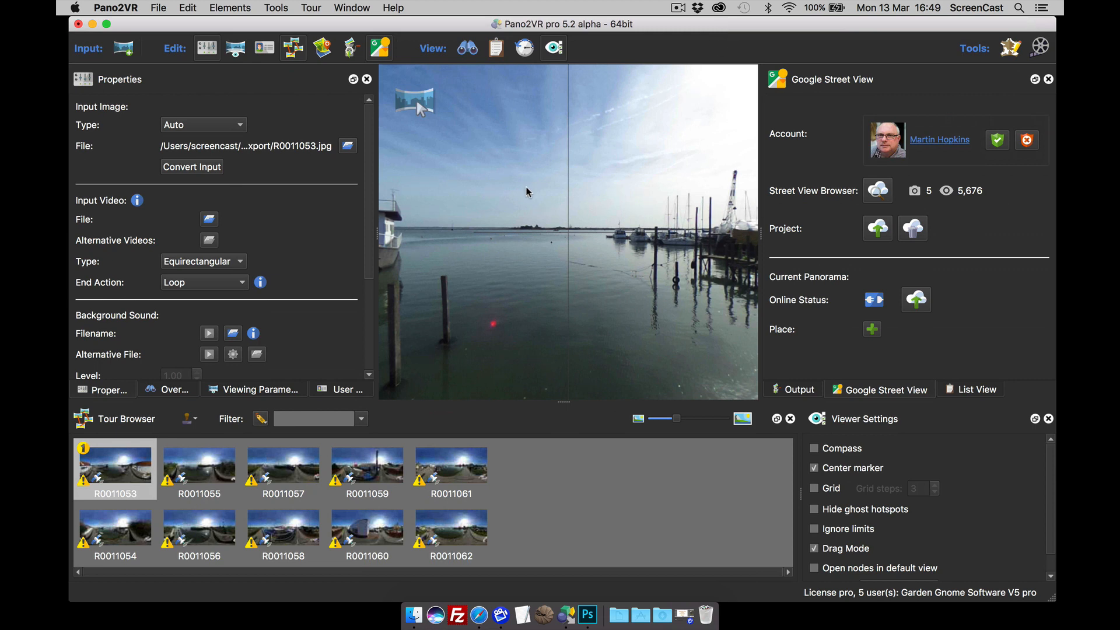
Step: Open panorama R0011058, centre its footpath on the centre line, and start levelling
left_click_drag(551, 311, 615, 303)
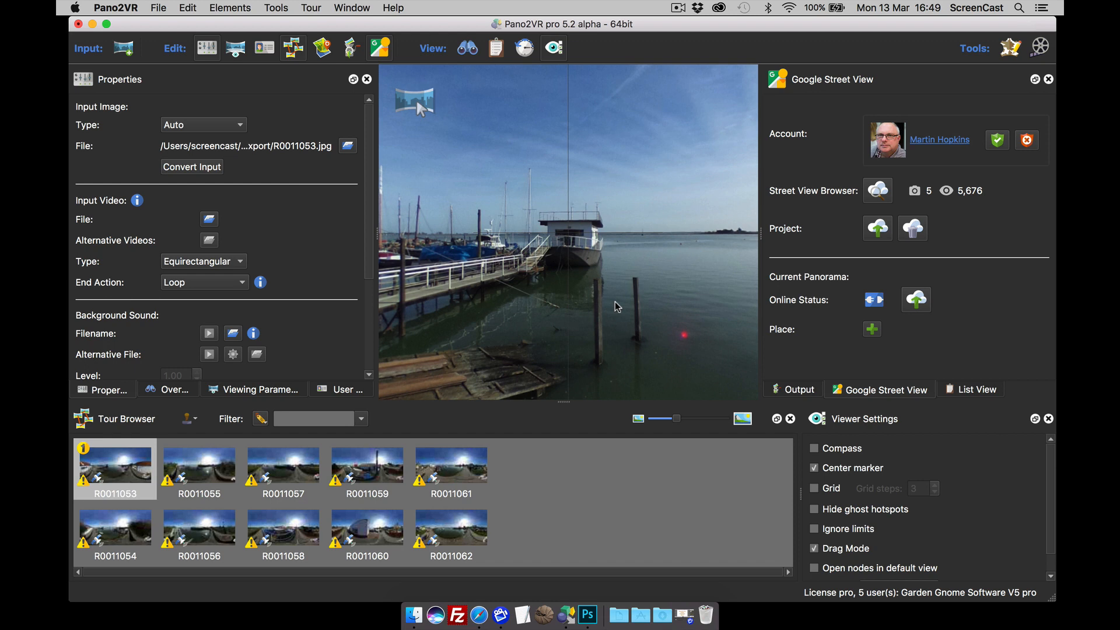
left_click_drag(563, 285, 586, 281)
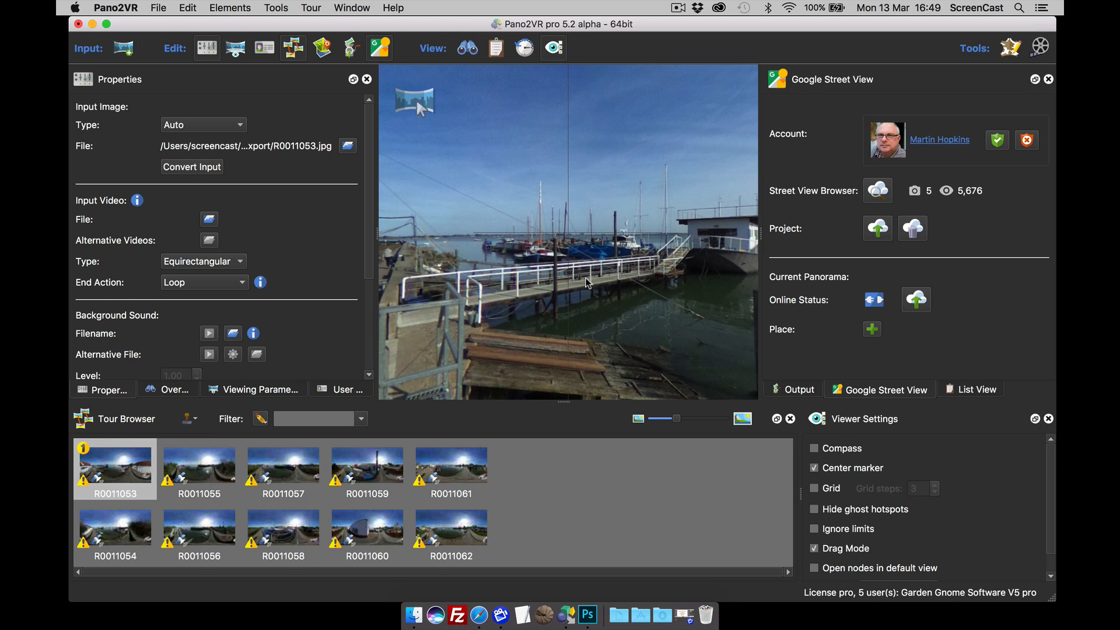
left_click_drag(560, 278, 586, 275)
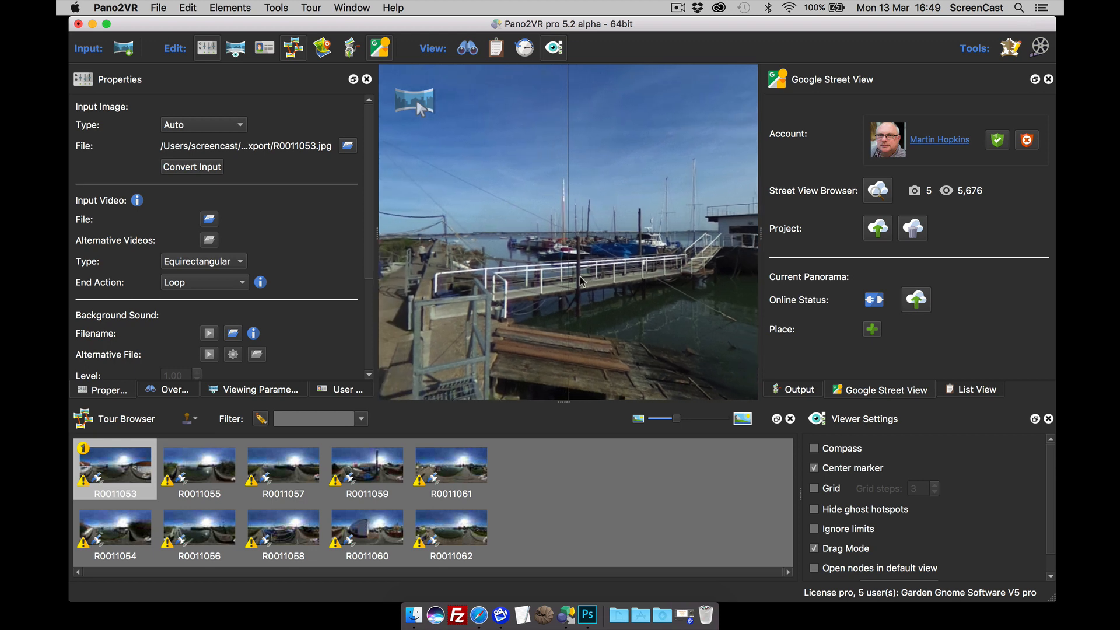
left_click(284, 530)
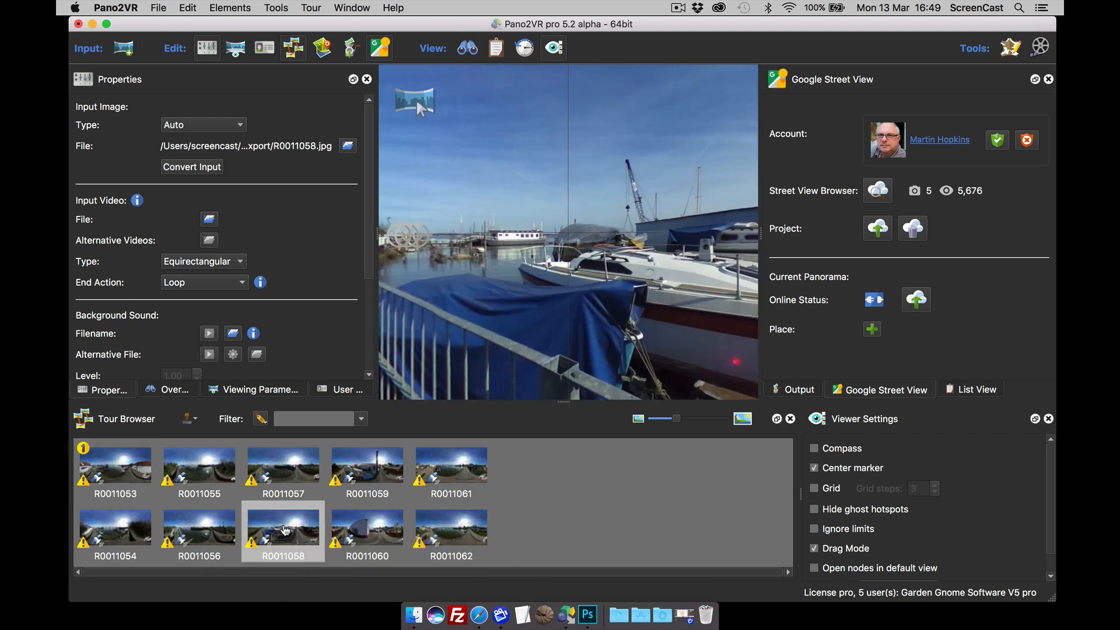
left_click_drag(498, 341, 565, 331)
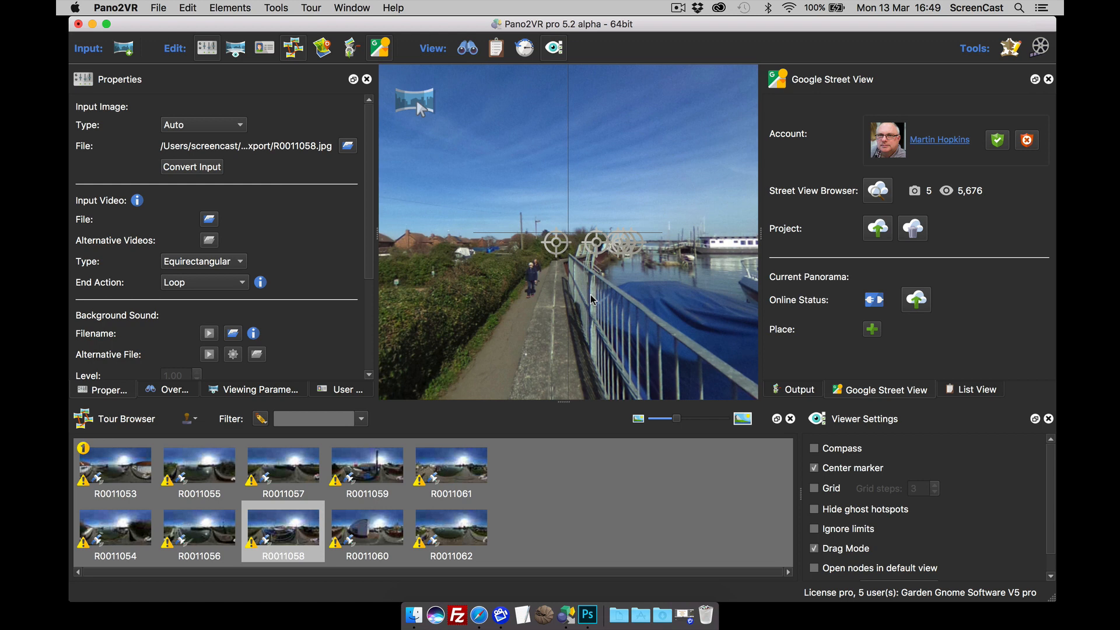
left_click_drag(578, 299, 610, 297)
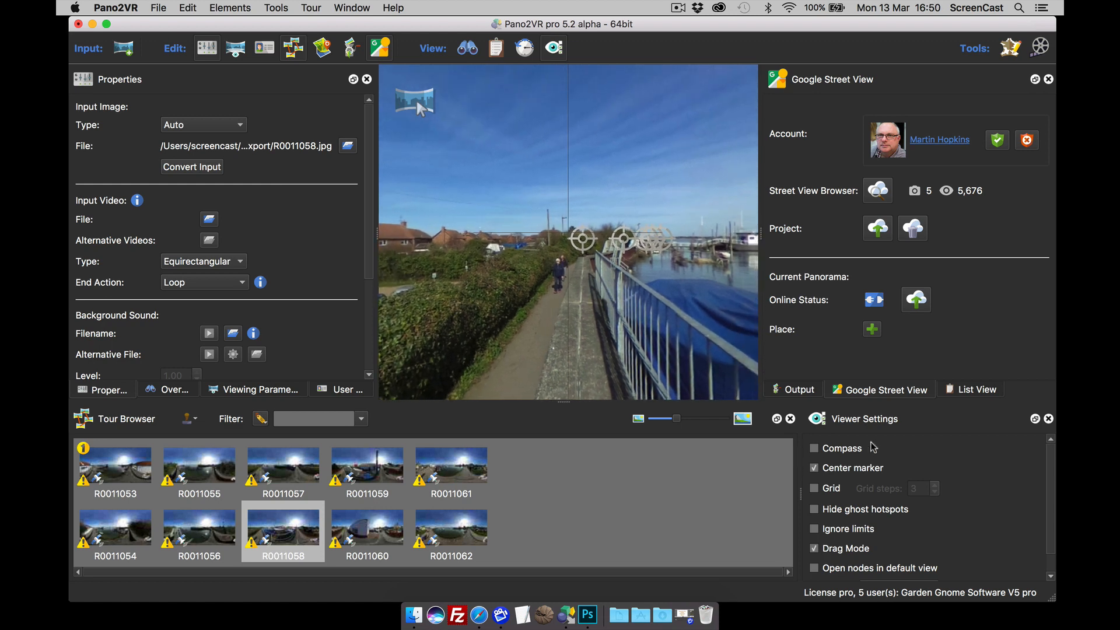
left_click(814, 469)
left_click(815, 468)
left_click_drag(597, 308, 618, 307)
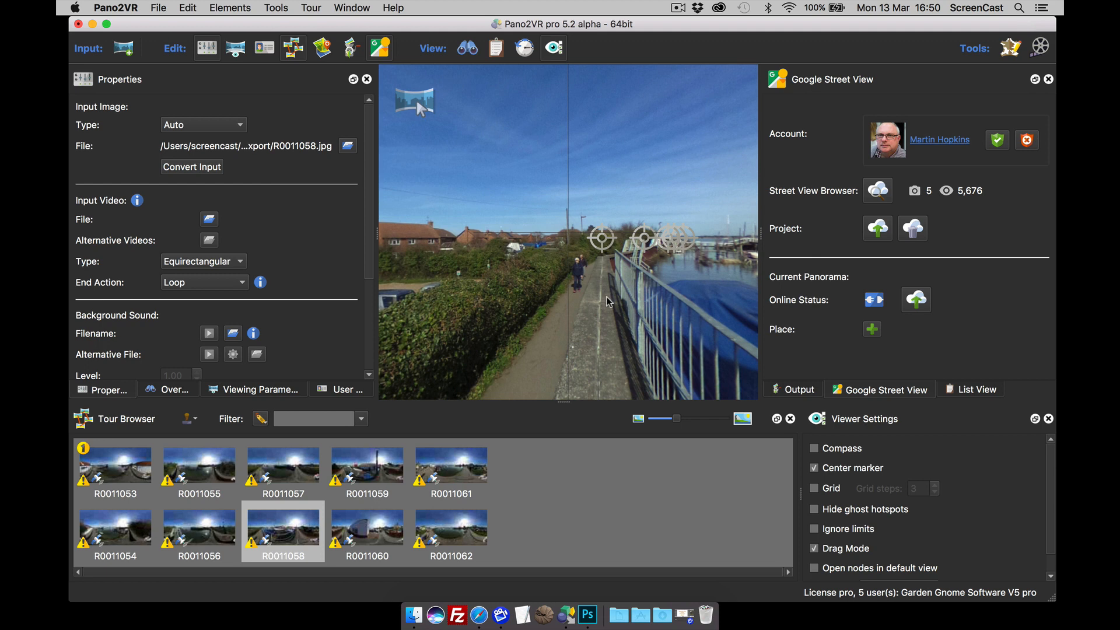
key("l")
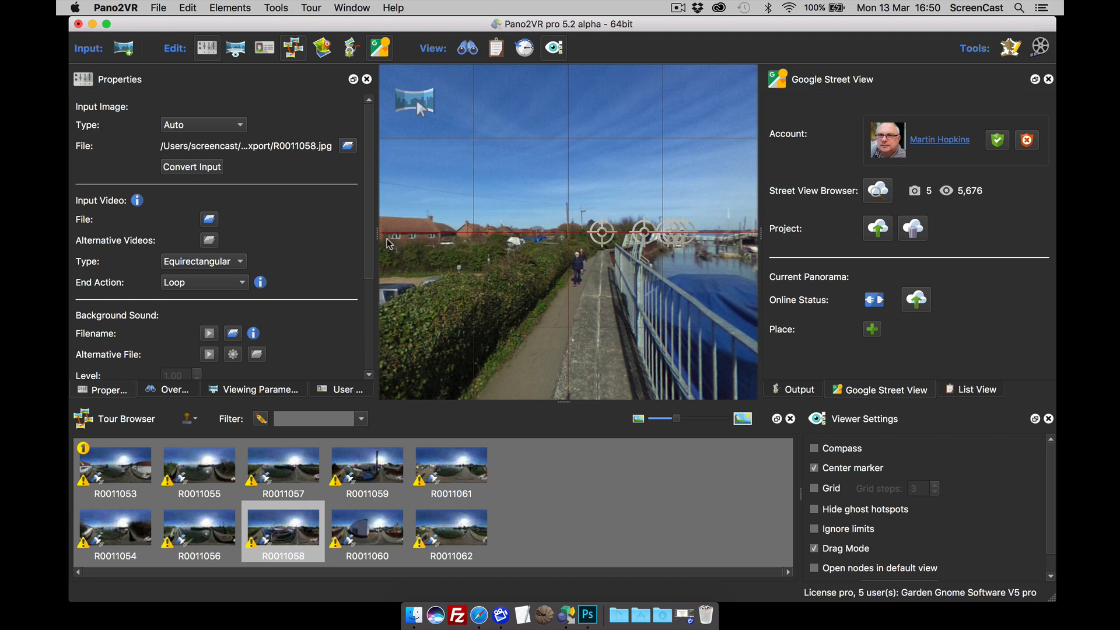
Step: Level R0011058's horizon by tilting its left and right sides
left_click_drag(387, 239, 386, 236)
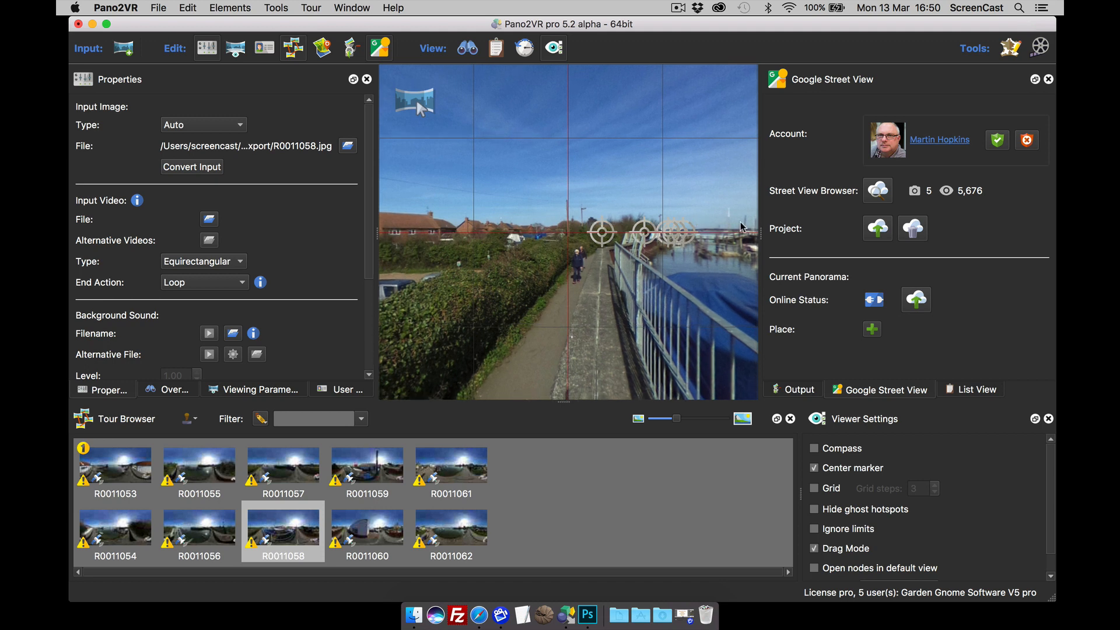
left_click_drag(740, 222, 740, 226)
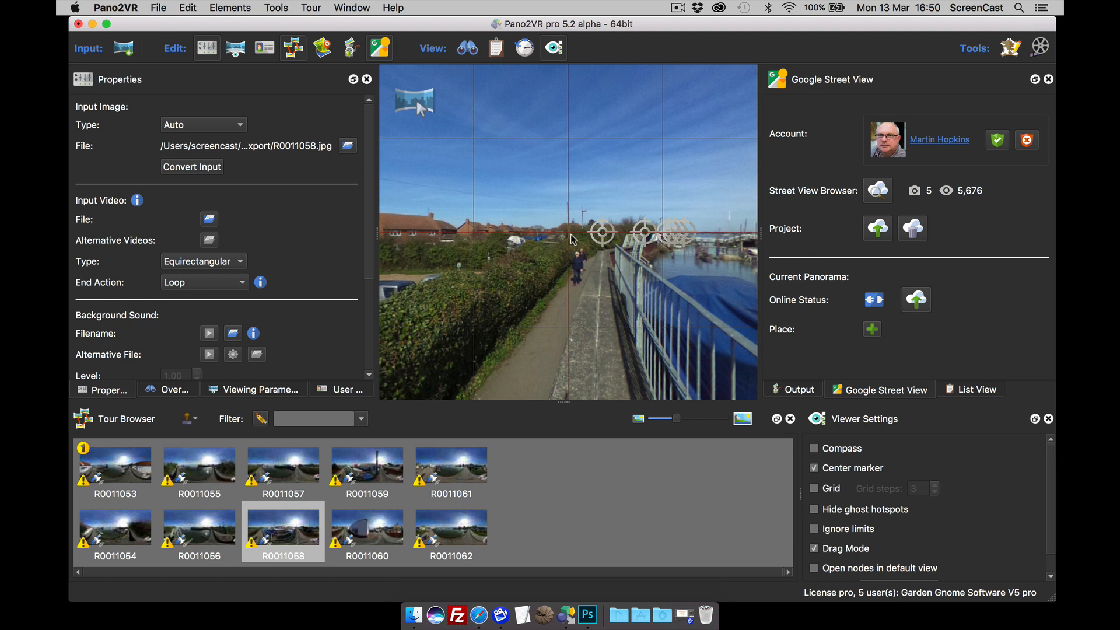
left_click_drag(649, 320, 670, 330)
left_click_drag(526, 318, 643, 310)
Step: Preview R0011054, return to R0011053, and bring up the Tour Map
left_click(114, 469)
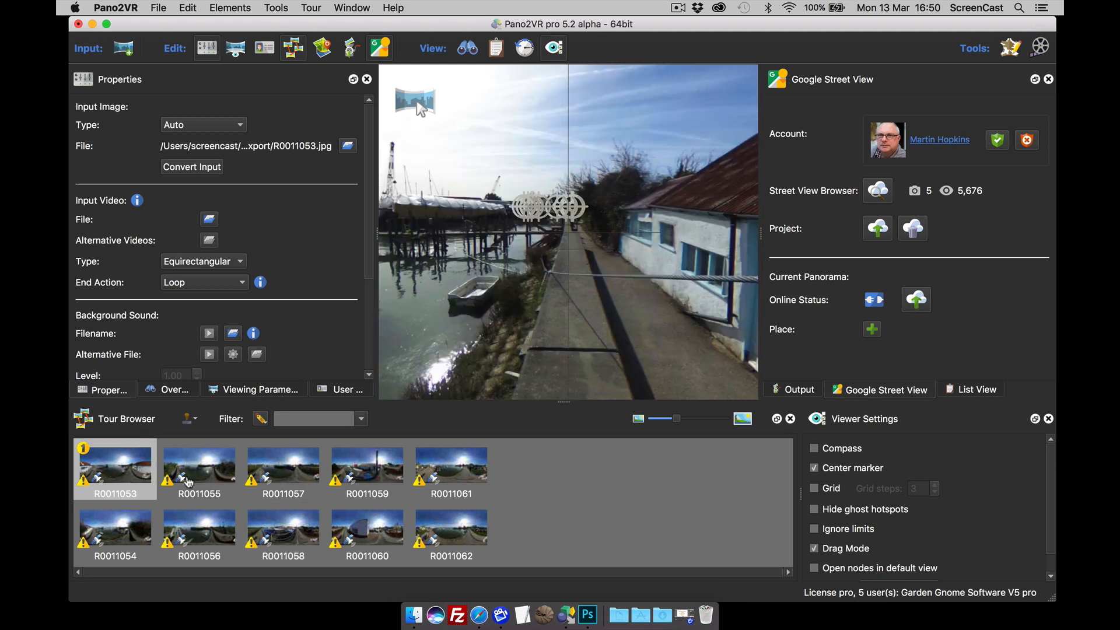
left_click(143, 526)
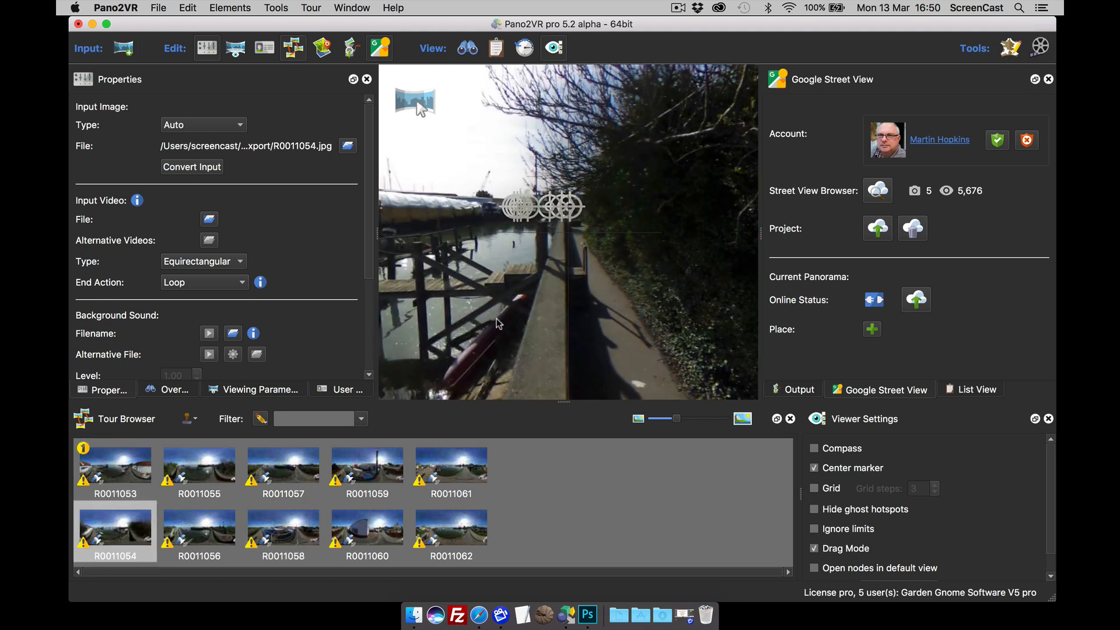
left_click_drag(499, 323, 566, 320)
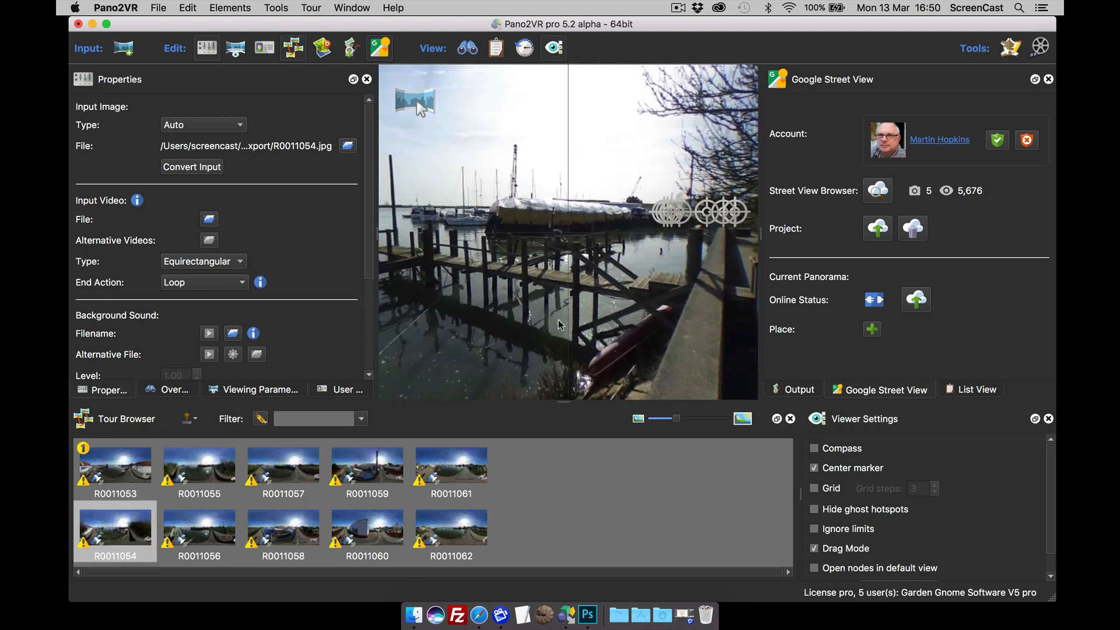
left_click(132, 472)
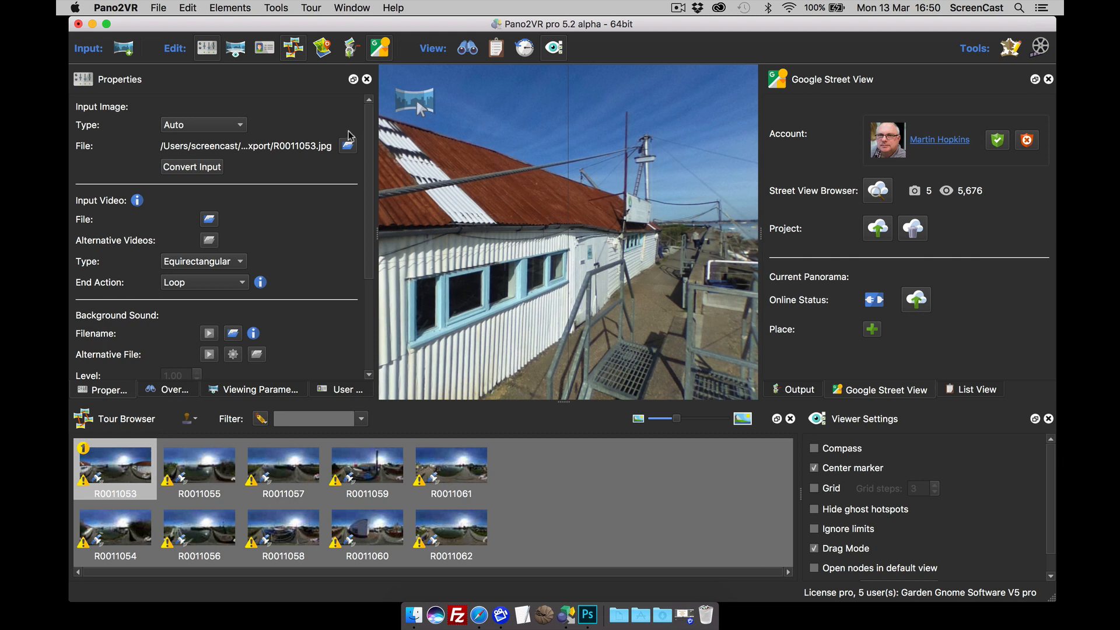
left_click(315, 51)
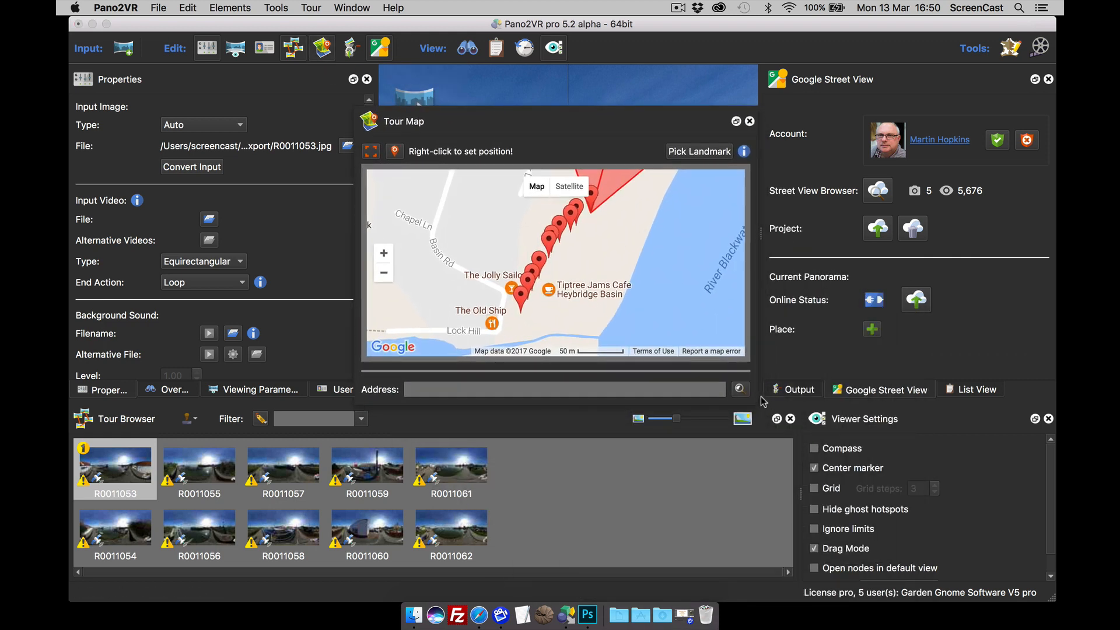
Step: Enlarge and reposition the Tour Map window, centring the panorama pins
left_click_drag(756, 404, 756, 415)
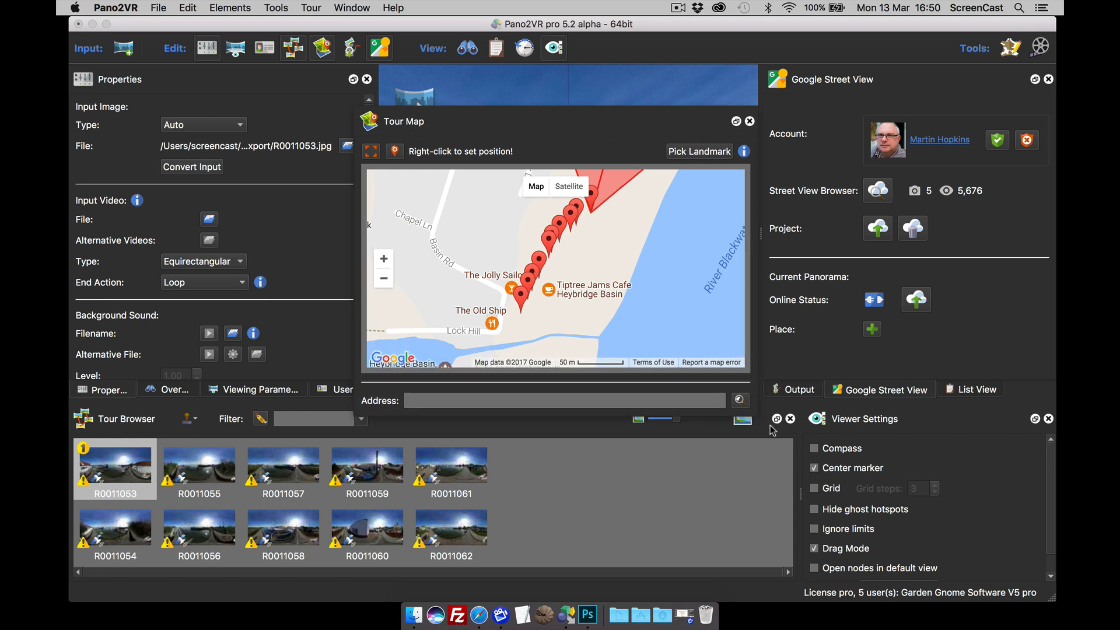
left_click_drag(762, 415, 833, 420)
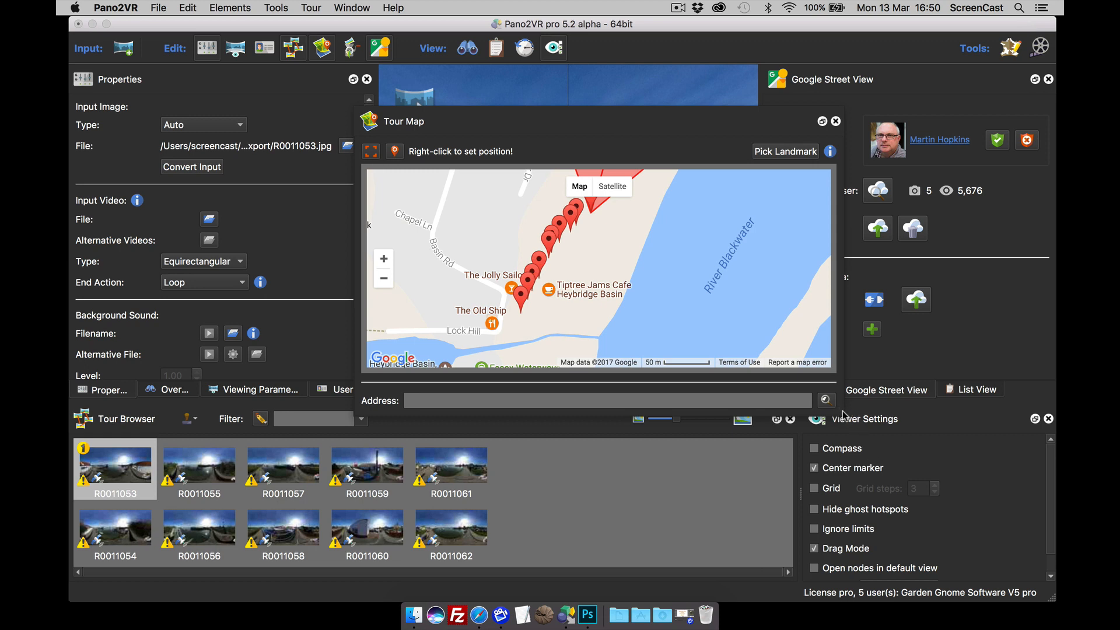
left_click_drag(843, 415, 908, 415)
left_click_drag(696, 121, 585, 67)
left_click_drag(796, 359, 860, 508)
left_click_drag(620, 266, 666, 327)
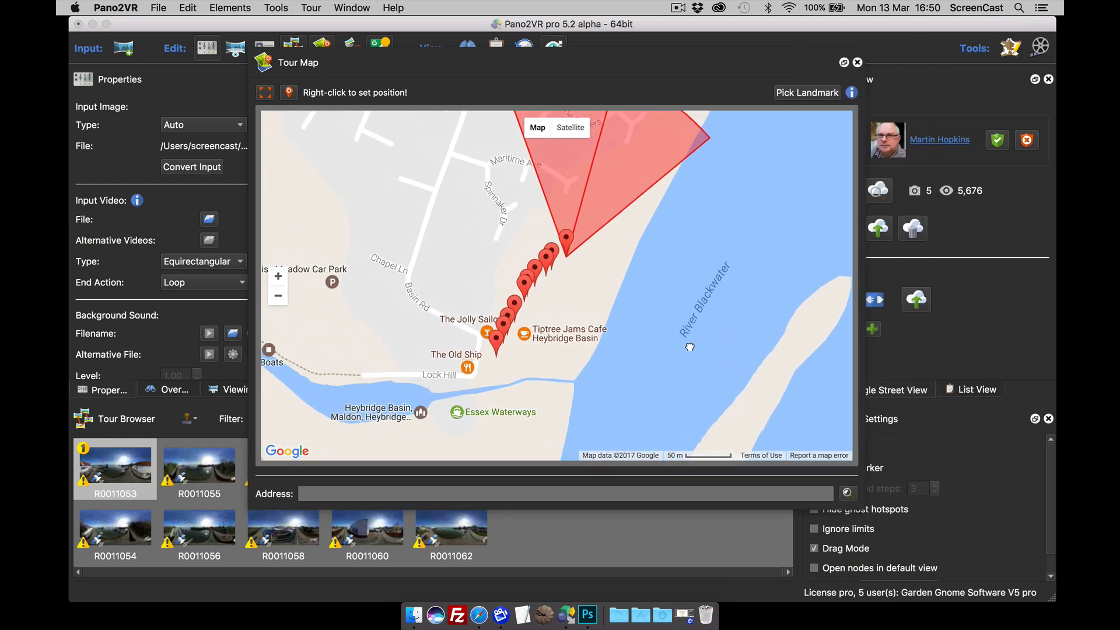
Step: Zoom into satellite imagery centred on R0011053's pin beside the red-roofed shed
left_click(571, 131)
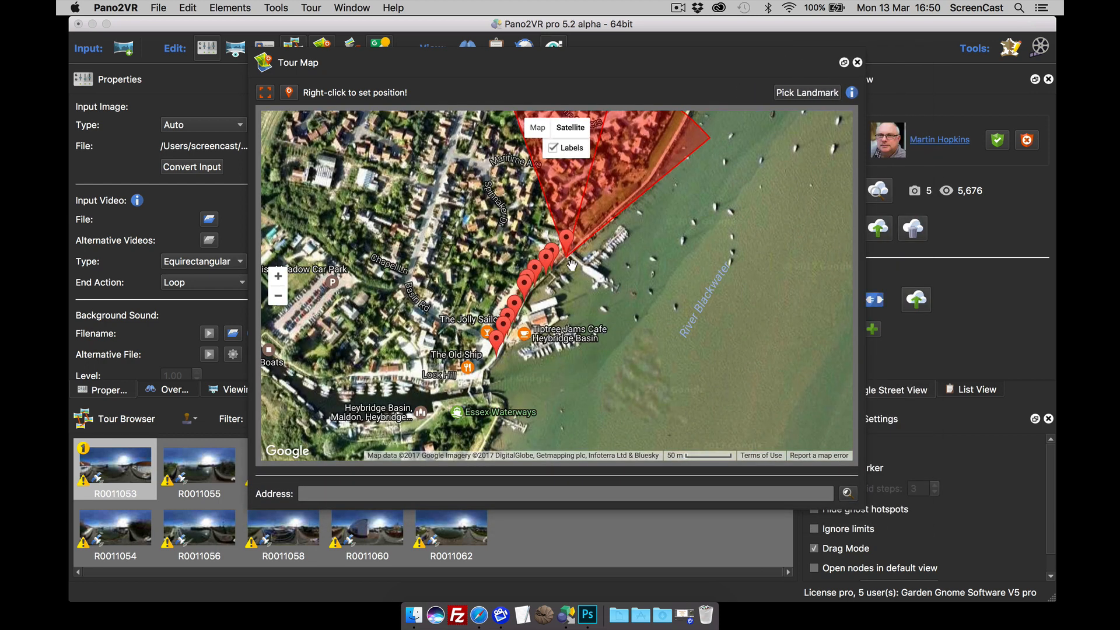
scroll(569, 269, "up", 1)
scroll(569, 269, "up", 2)
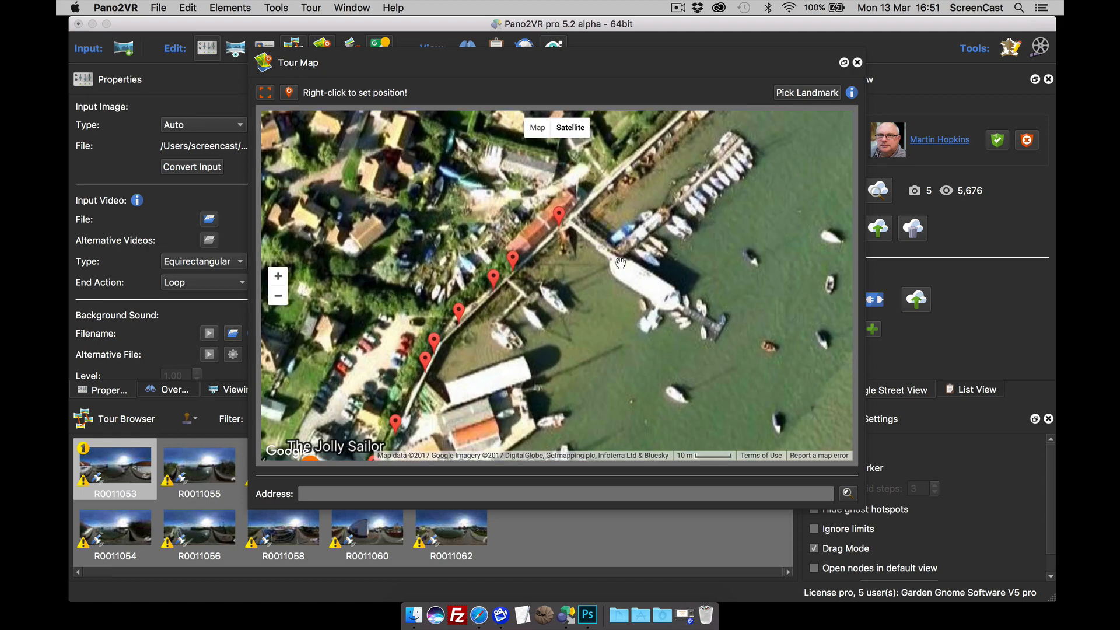
left_click_drag(651, 296, 679, 304)
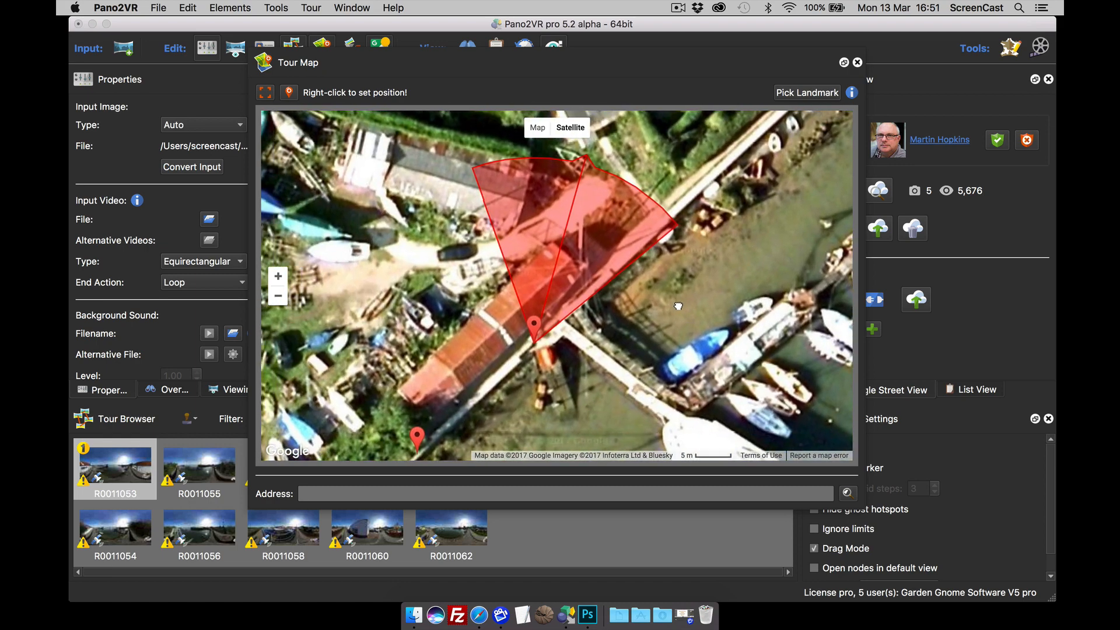
left_click_drag(587, 335, 609, 317)
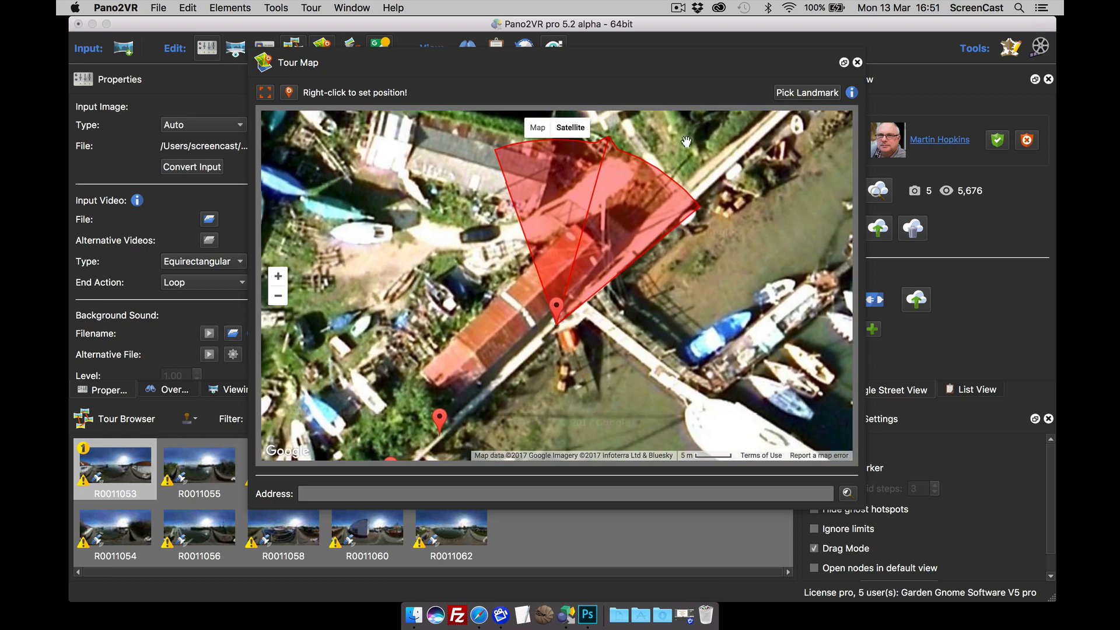
left_click_drag(689, 70, 650, 340)
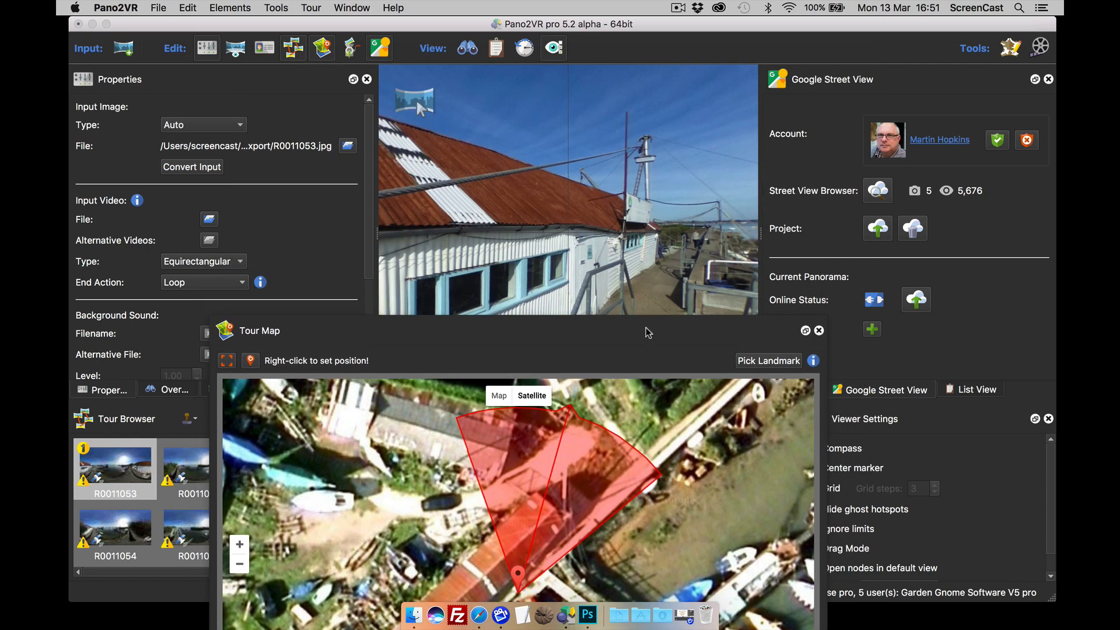
left_click_drag(553, 235, 704, 157)
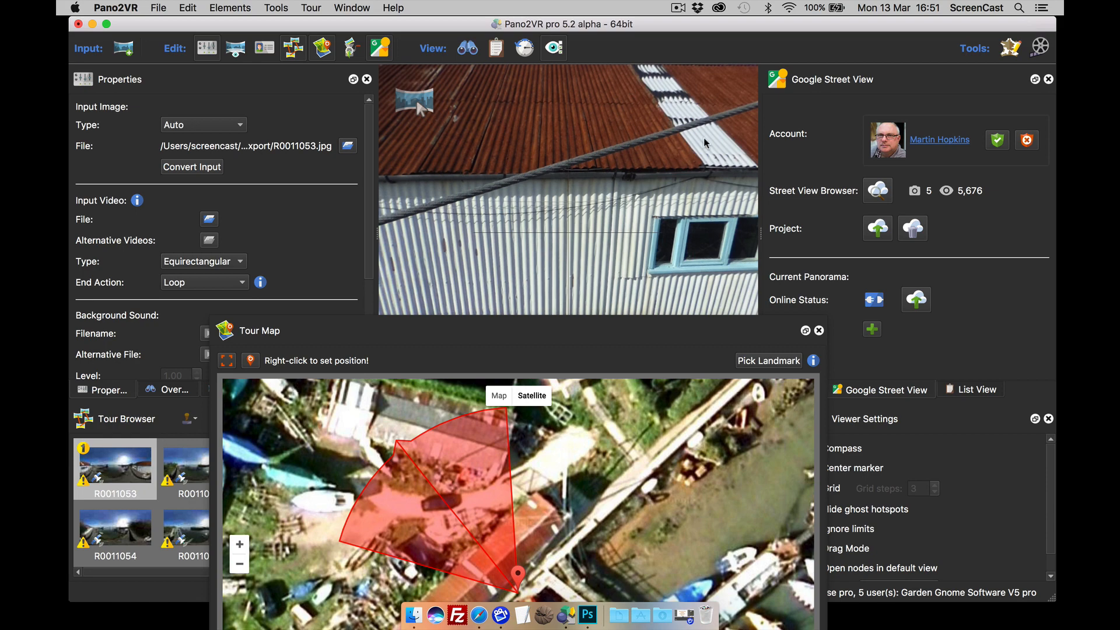
left_click_drag(579, 324, 594, 140)
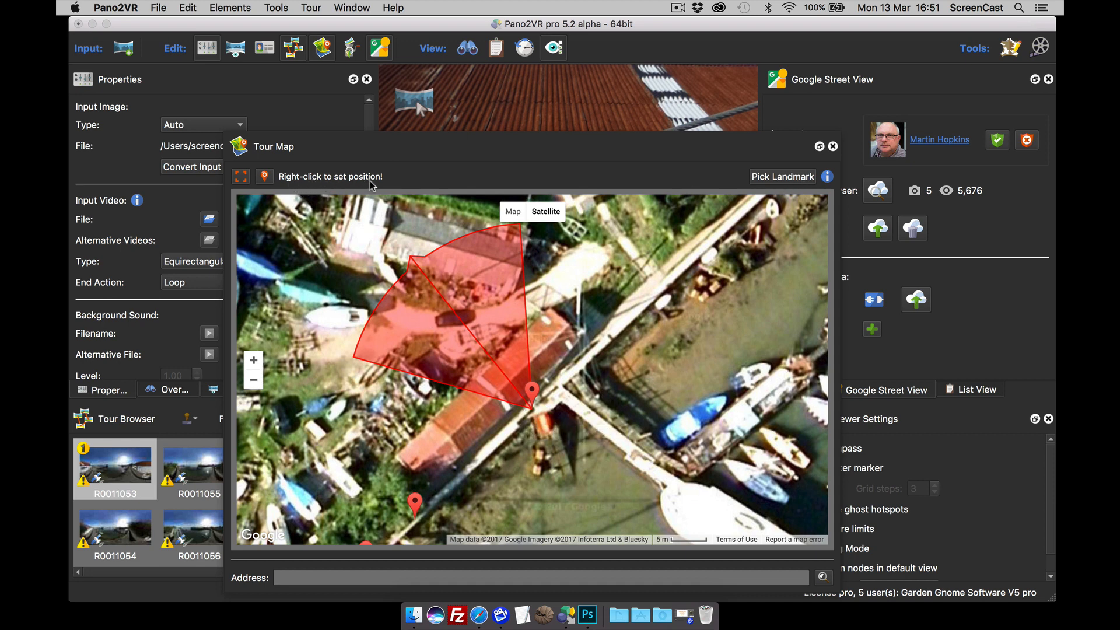
Step: Place R0011053's map pin on the red-roofed shed's corner next to the jetty
right_click(500, 434)
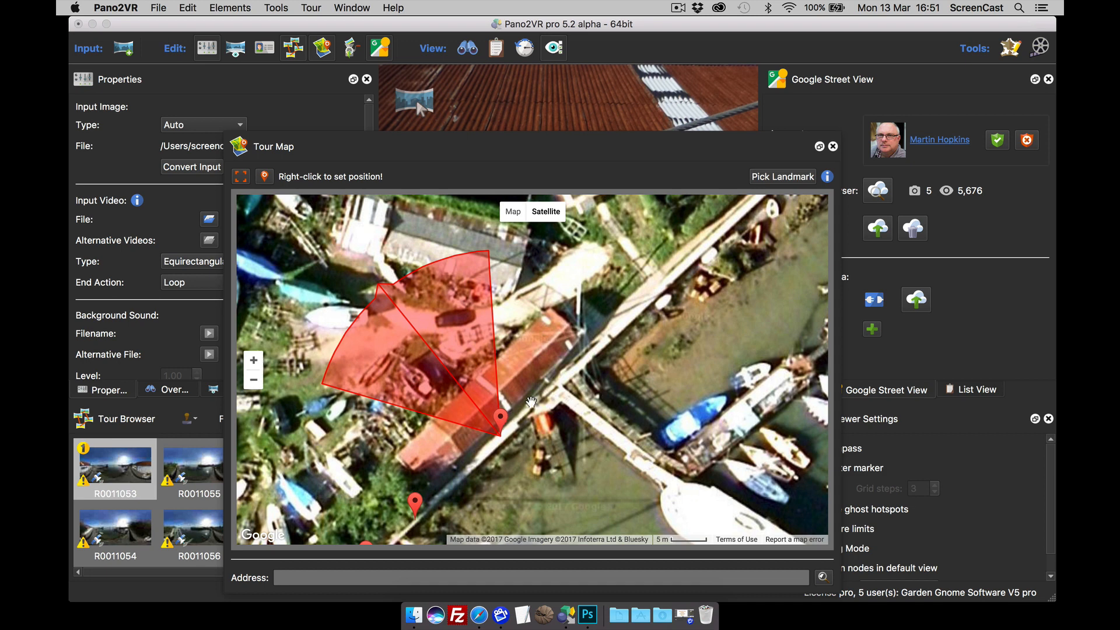
right_click(552, 382)
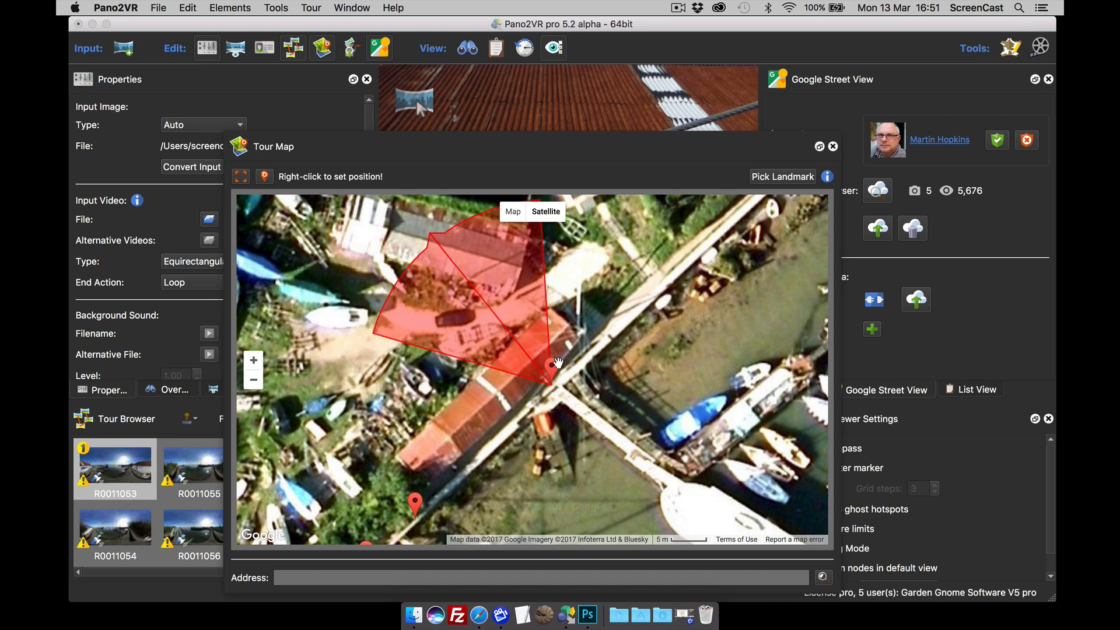
left_click_drag(553, 365, 505, 419)
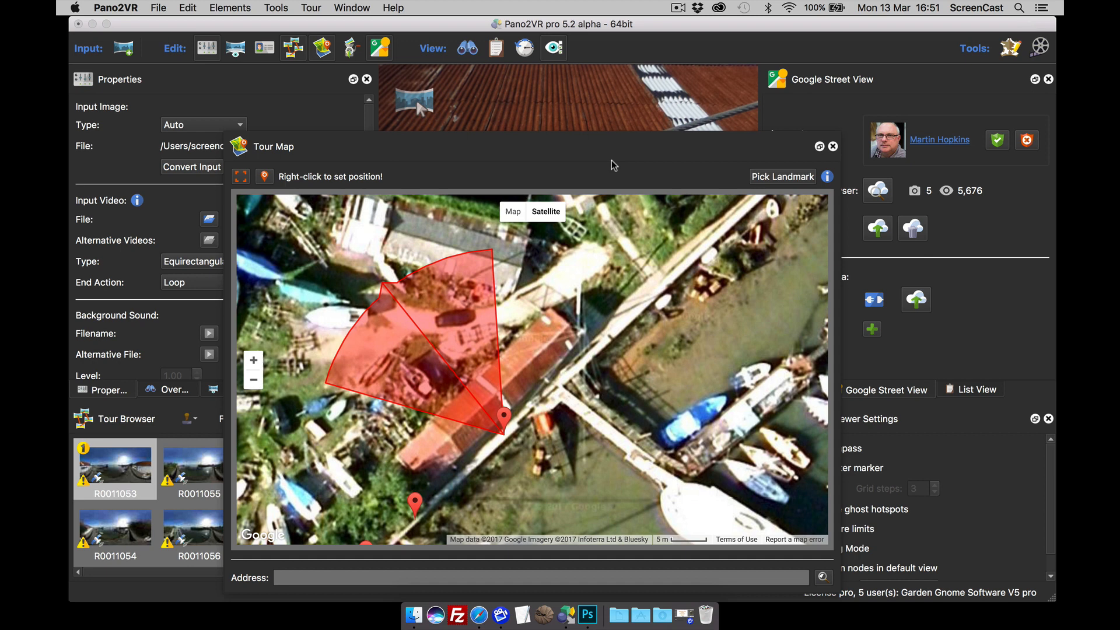
left_click_drag(622, 154, 629, 222)
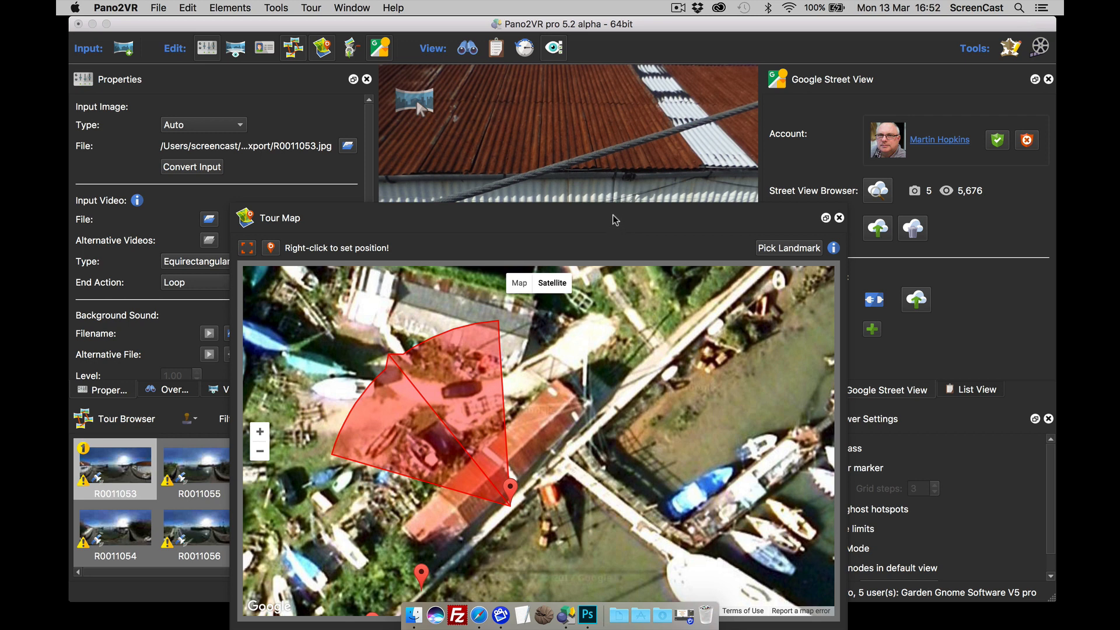
left_click_drag(616, 216, 616, 239)
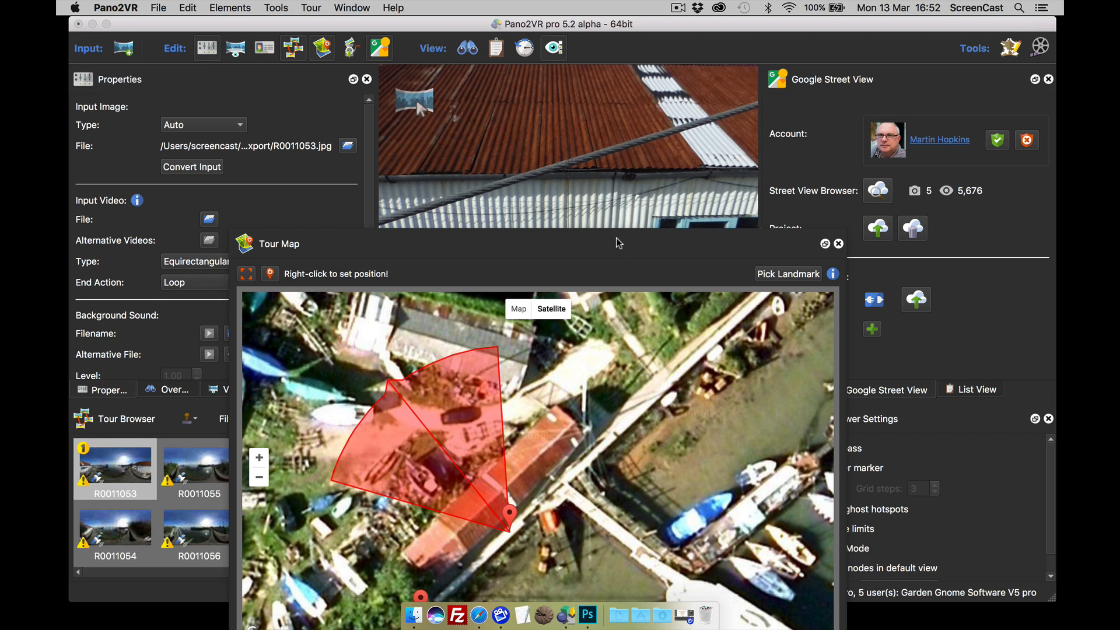
left_click_drag(608, 153, 624, 176)
left_click_drag(540, 176, 557, 177)
left_click_drag(696, 236, 466, 238)
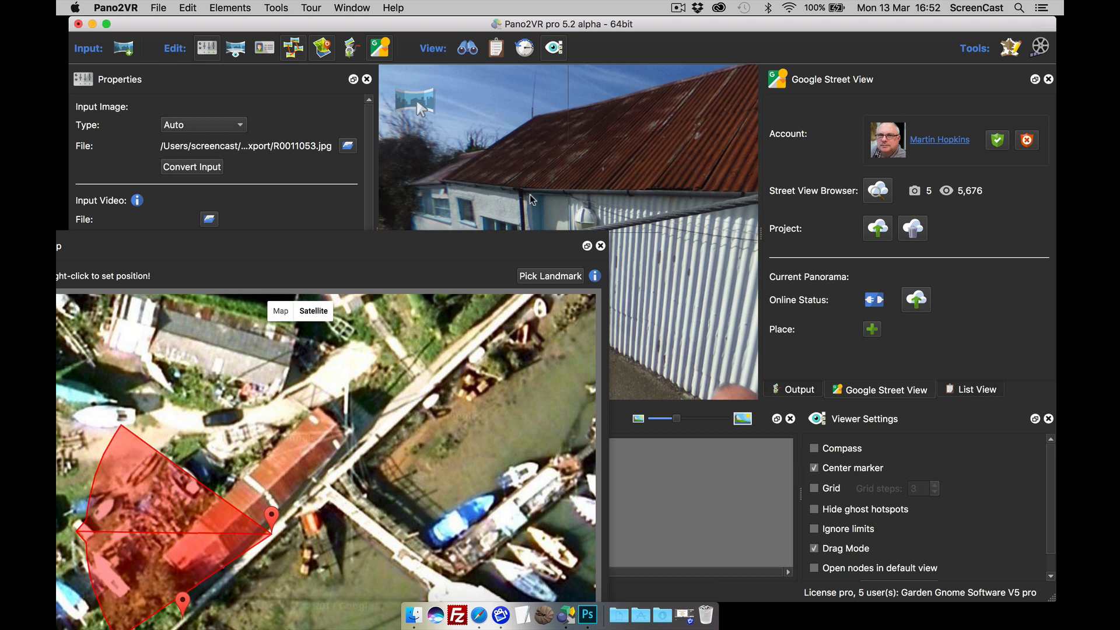
Step: Toggle the viewer settings panel, show the centre marker, and turn the view toward the roof
left_click(554, 52)
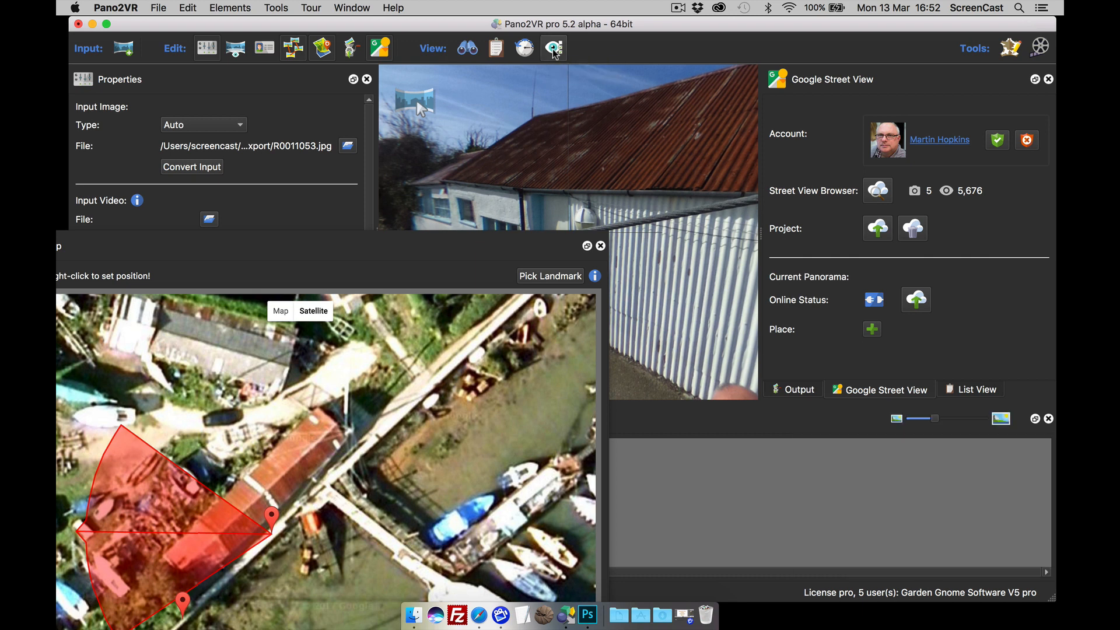
left_click(553, 51)
left_click(554, 51)
left_click(554, 51)
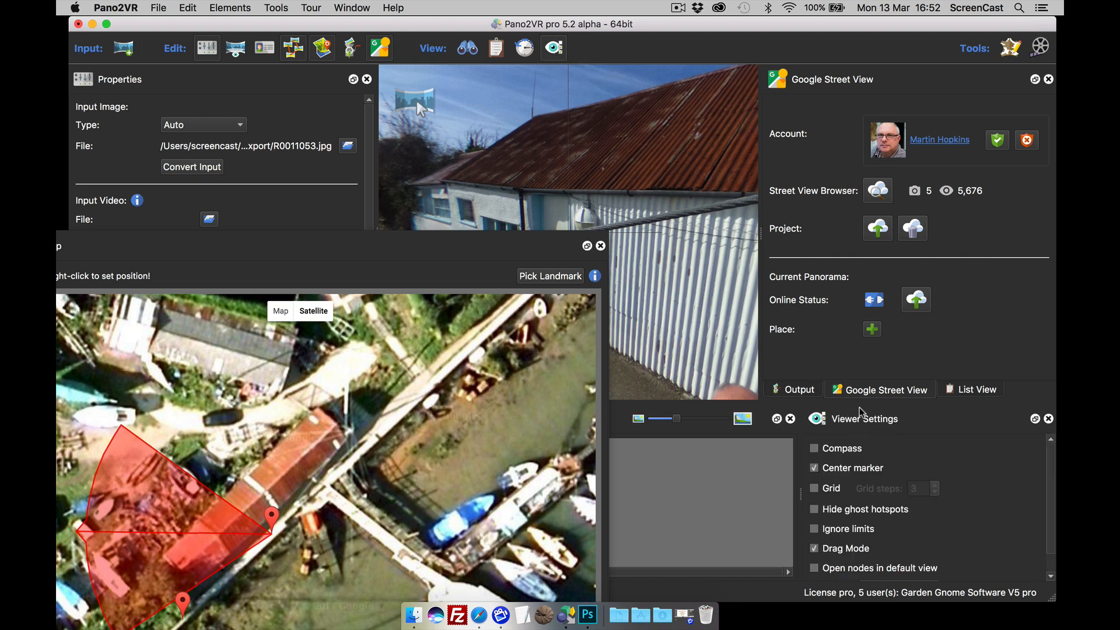
left_click(814, 470)
left_click_drag(505, 178, 534, 176)
Step: Float out the Tour Map and place R0011053's pin at the shed corner beside the jetty path
left_click_drag(495, 257, 643, 202)
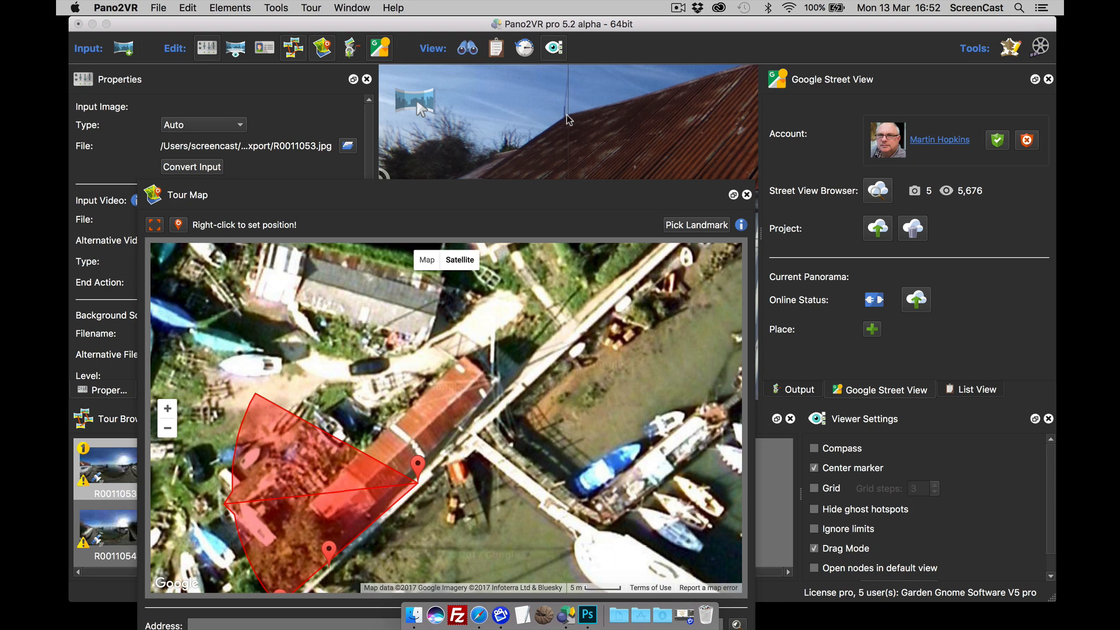
right_click(364, 487)
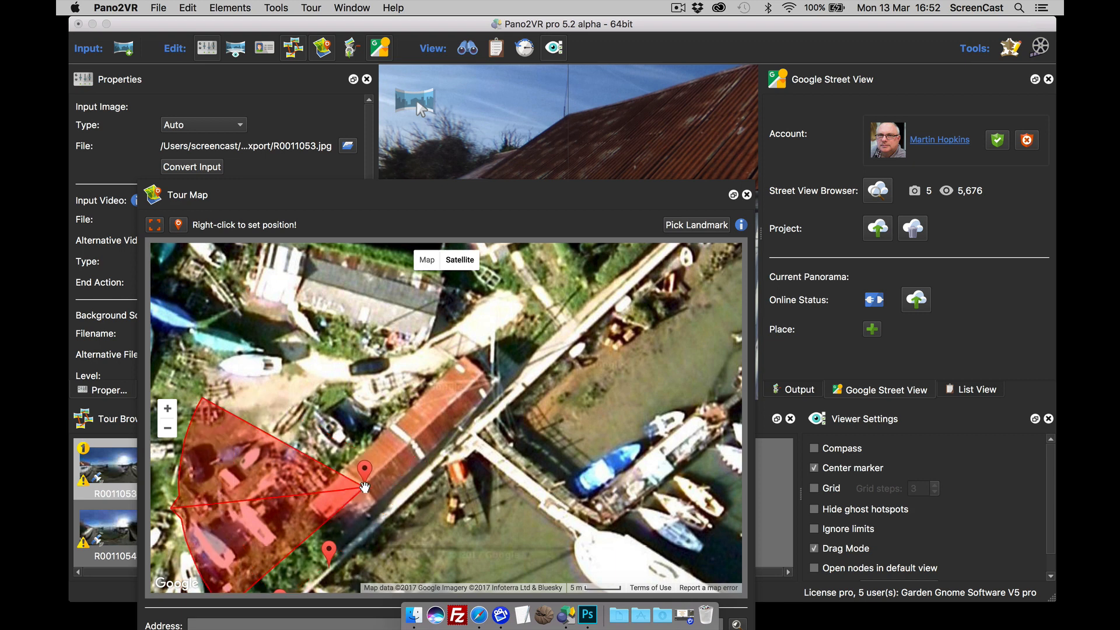
right_click(420, 480)
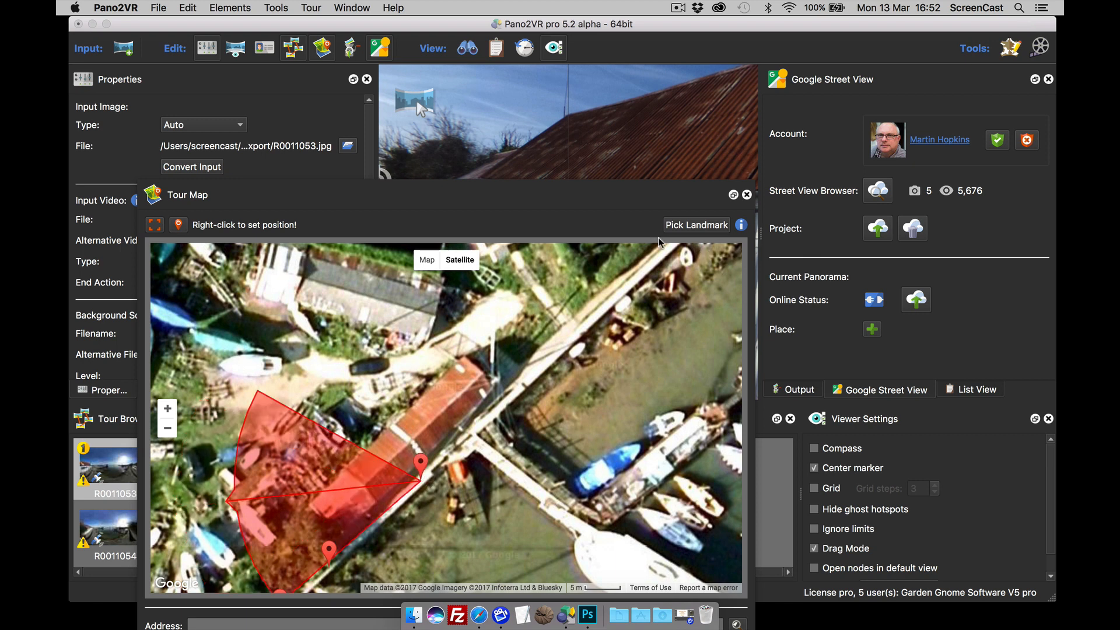
Step: Align R0011053's heading to a map landmark and reposition the floating Tour Map to review its view cone
left_click(704, 229)
right_click(367, 486)
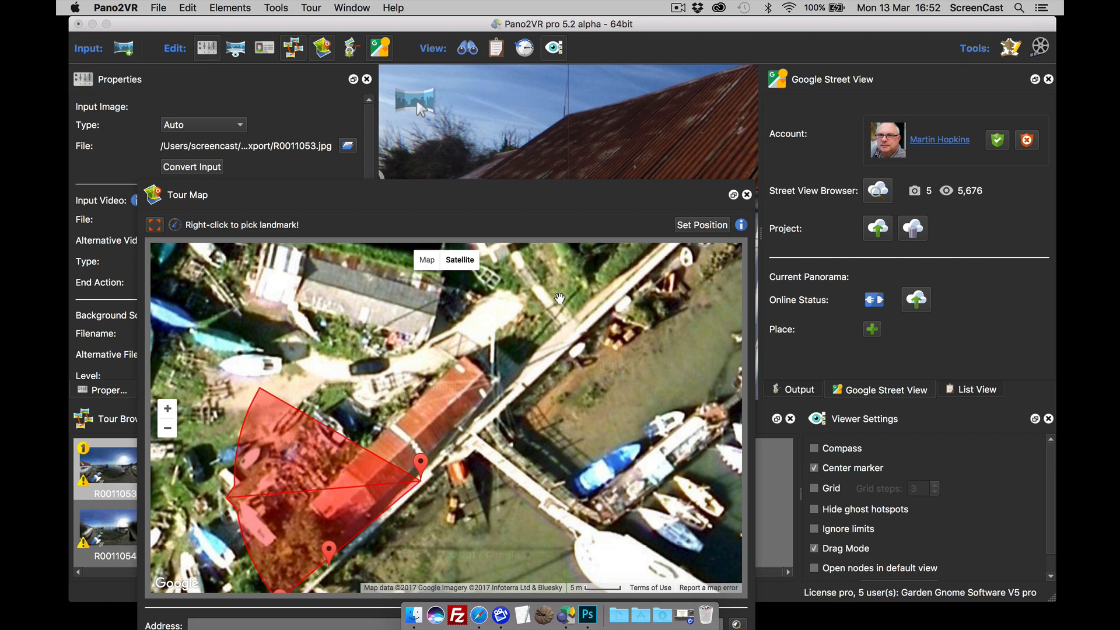
left_click_drag(558, 198, 580, 236)
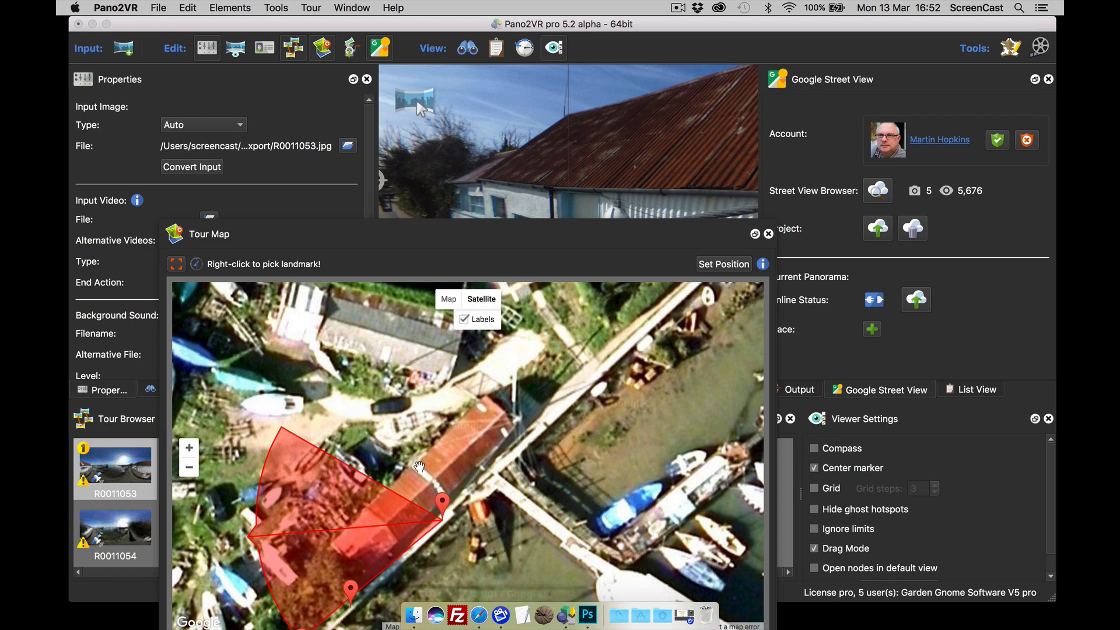
left_click_drag(672, 174, 573, 175)
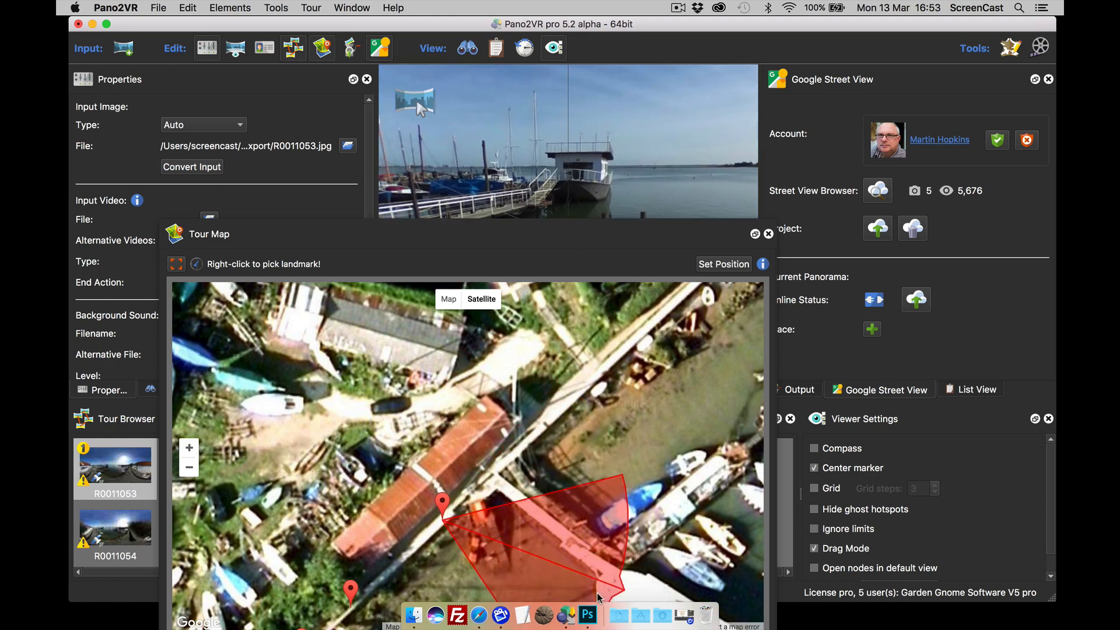
left_click_drag(647, 442, 631, 373)
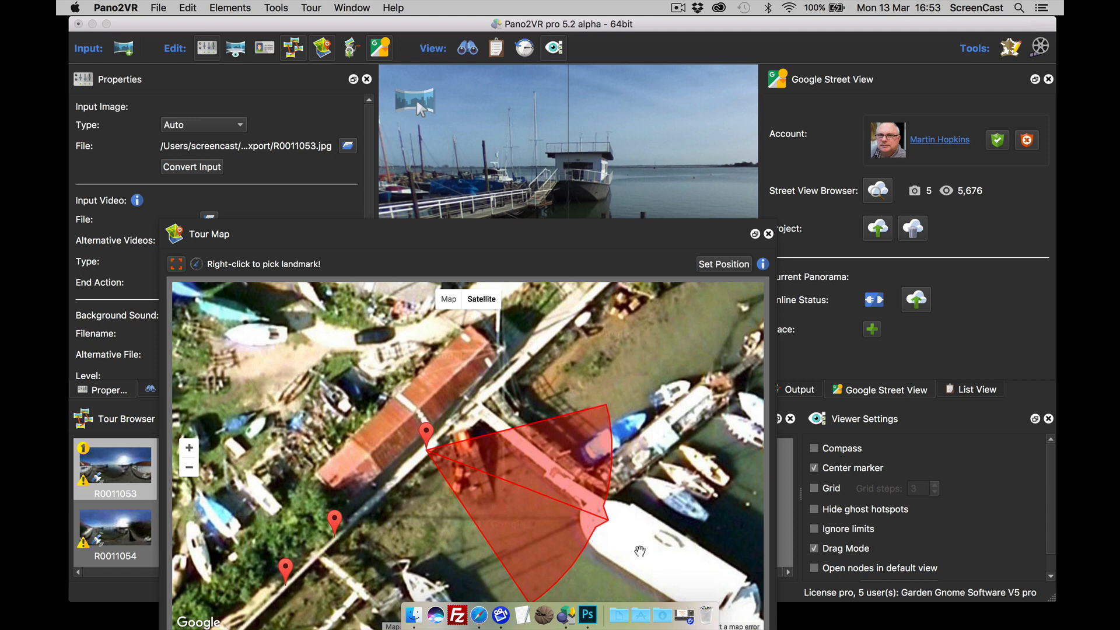
left_click_drag(543, 247, 574, 258)
mouse_move(608, 181)
left_mouse_down()
mouse_move(630, 186)
mouse_move(602, 188)
left_mouse_up()
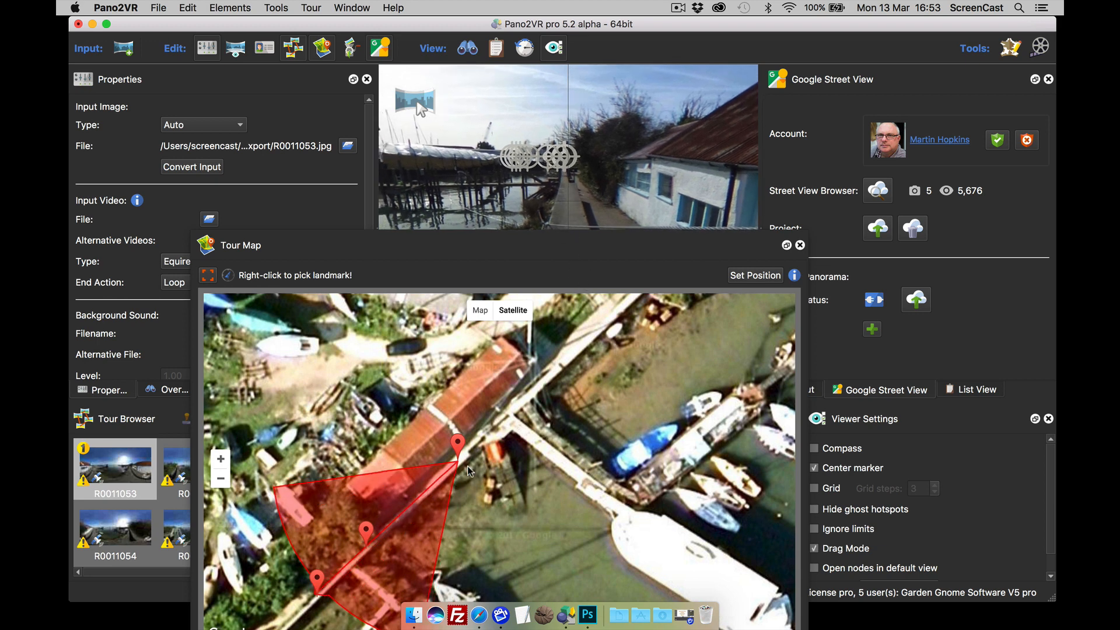
left_click_drag(595, 253, 633, 222)
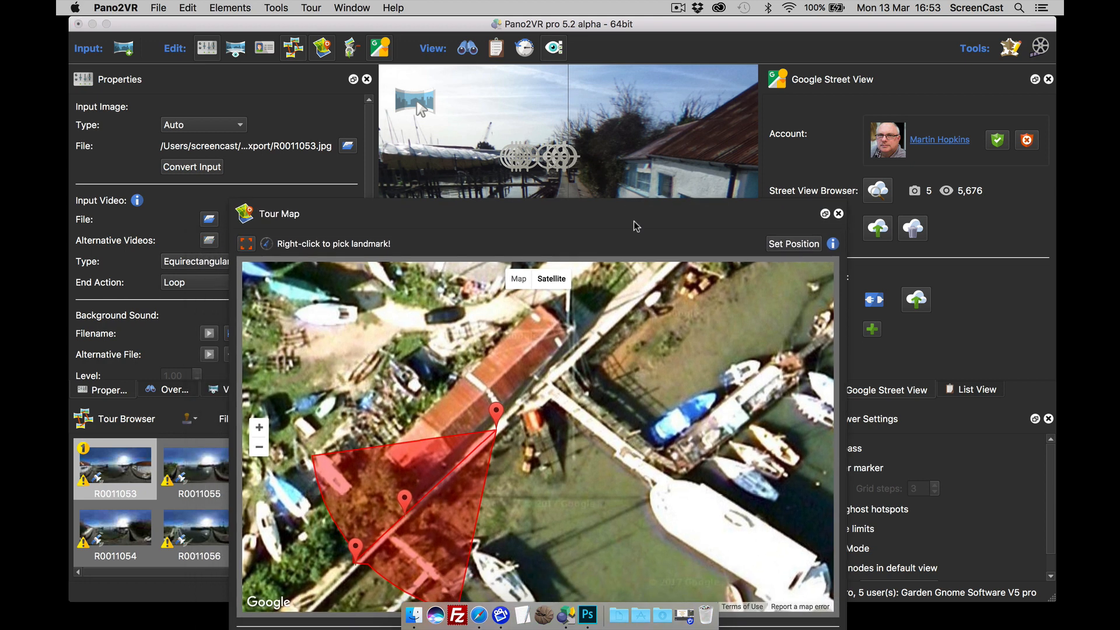
Step: Hide the Tour Map, zoom R0011053, and look down to the nadir and back up to the walkway
left_click(322, 49)
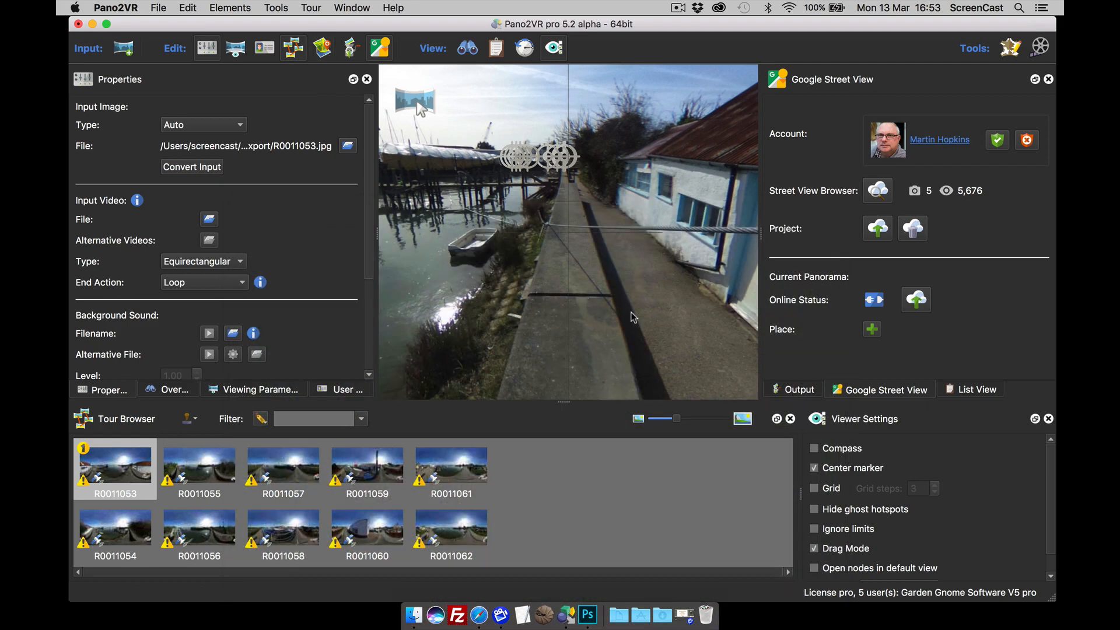
left_click_drag(631, 313, 593, 308)
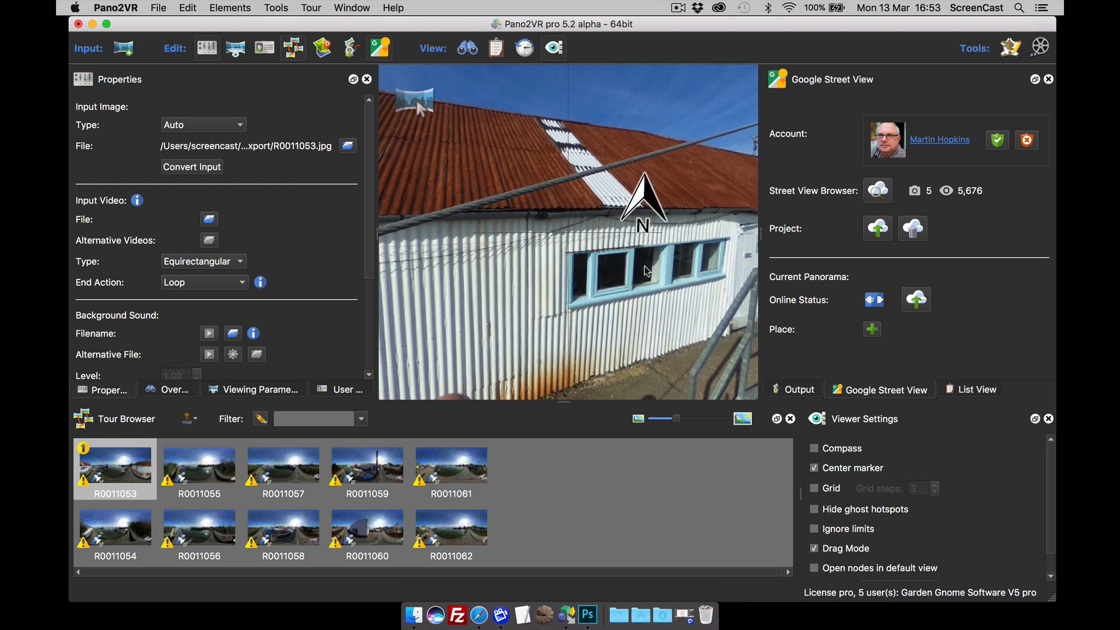
left_click_drag(658, 266, 637, 283)
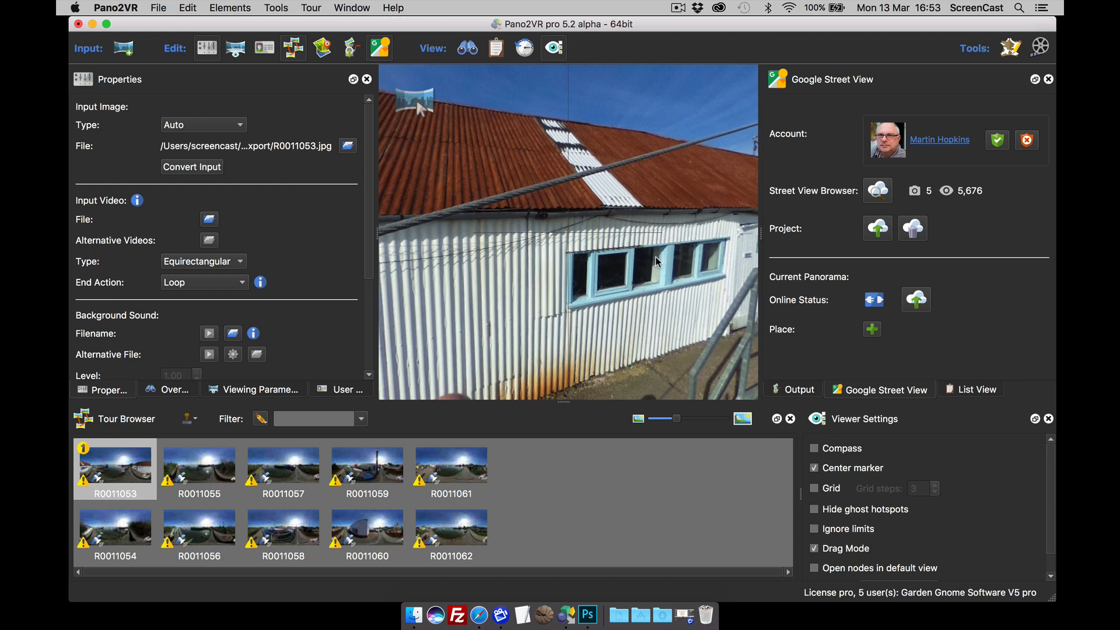
left_click_drag(656, 261, 653, 264)
scroll(603, 272, "up", 5)
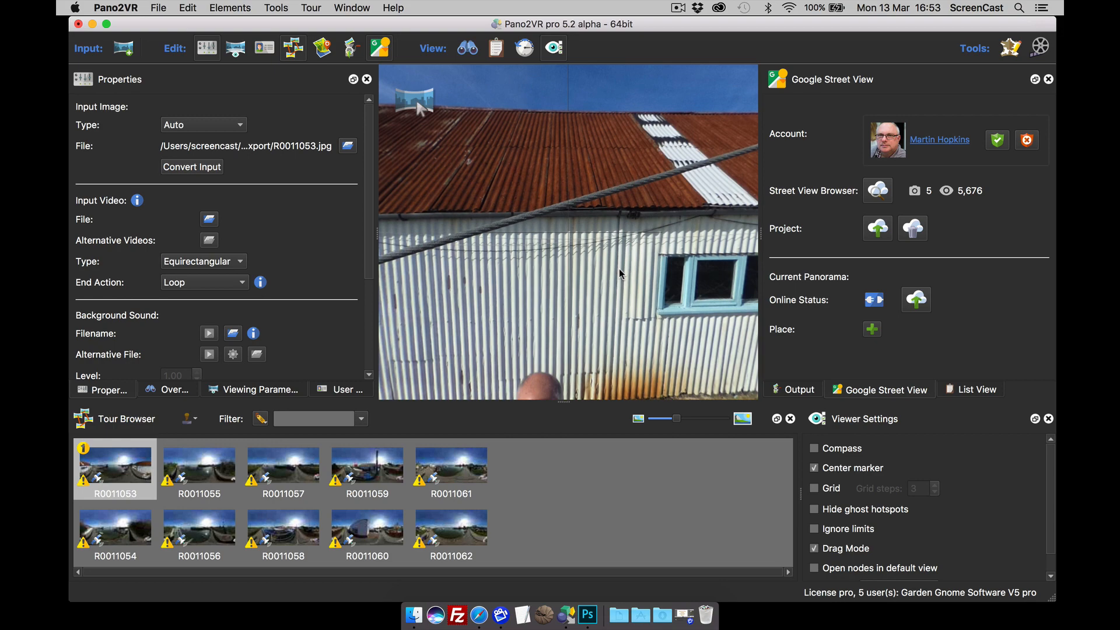
left_click_drag(602, 315, 552, 233)
left_click_drag(590, 297, 581, 262)
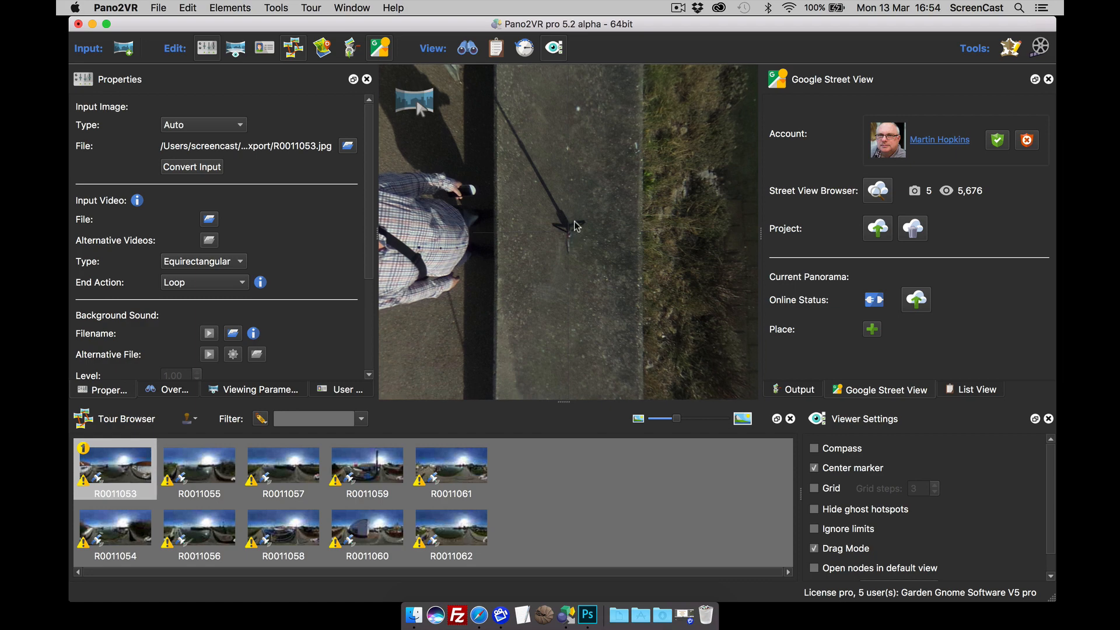
left_click_drag(570, 178, 571, 270)
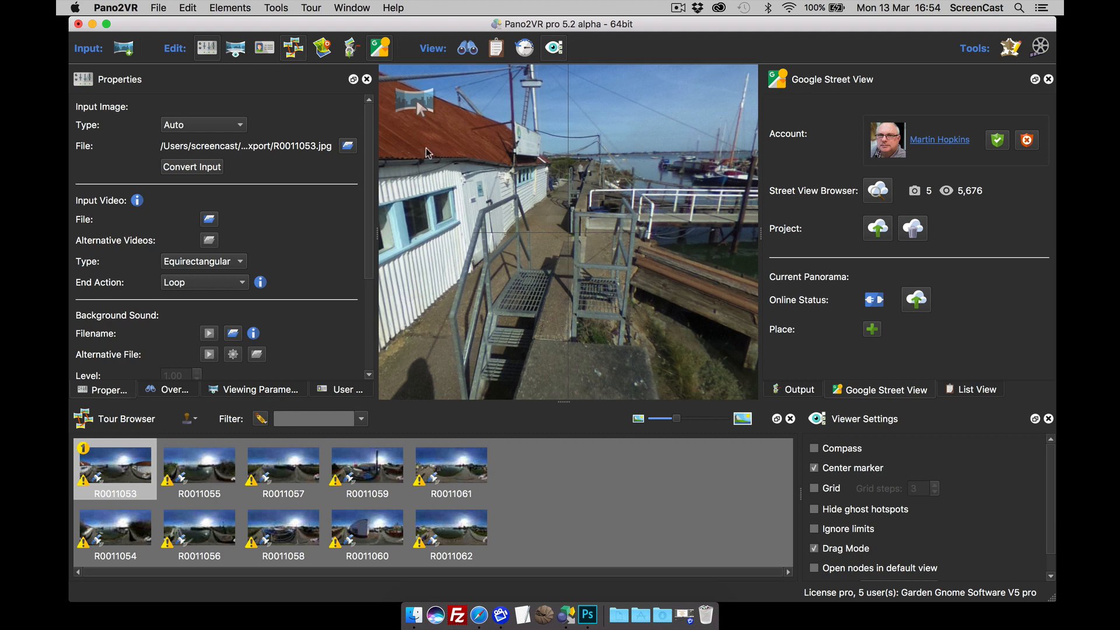
Step: Edit the master node and add a new patch on the Down floor face
left_click(313, 8)
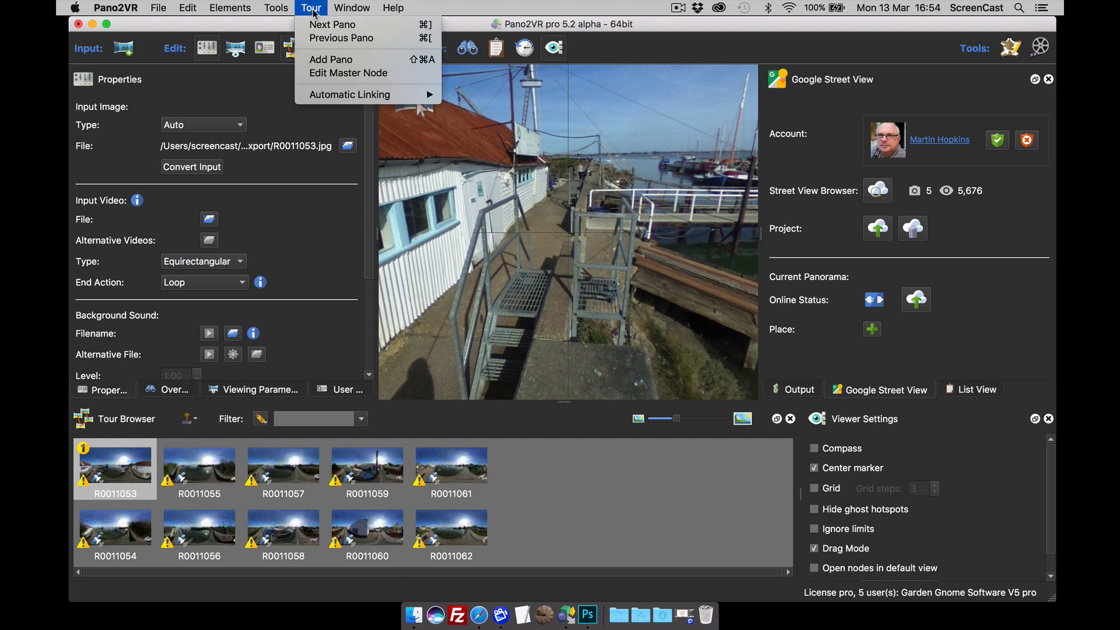
left_click(347, 73)
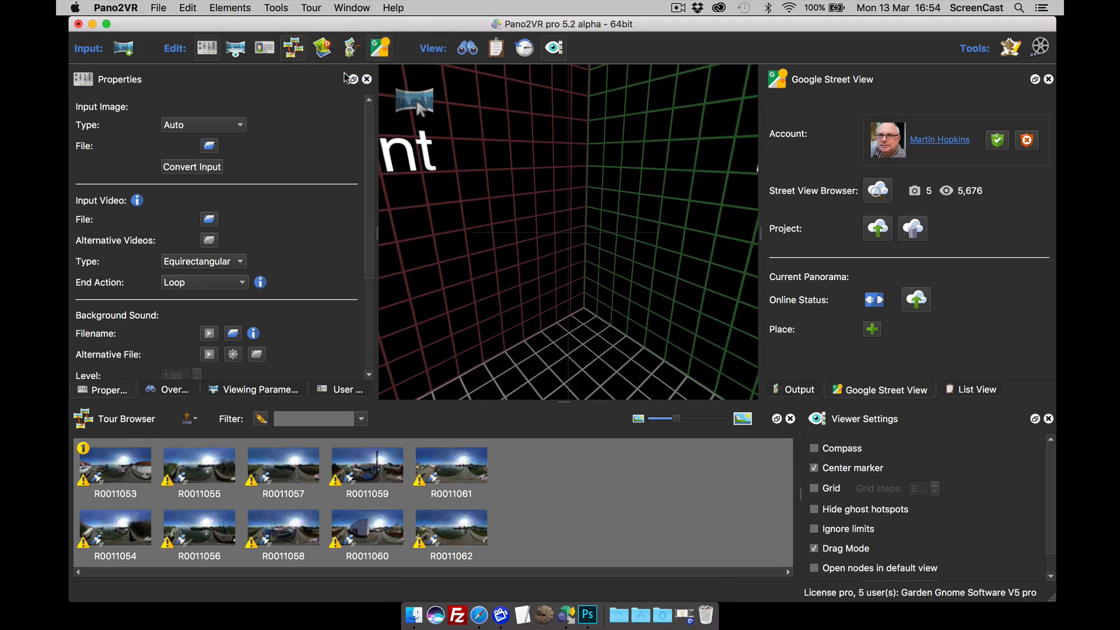
left_click_drag(561, 260, 626, 203)
mouse_move(416, 100)
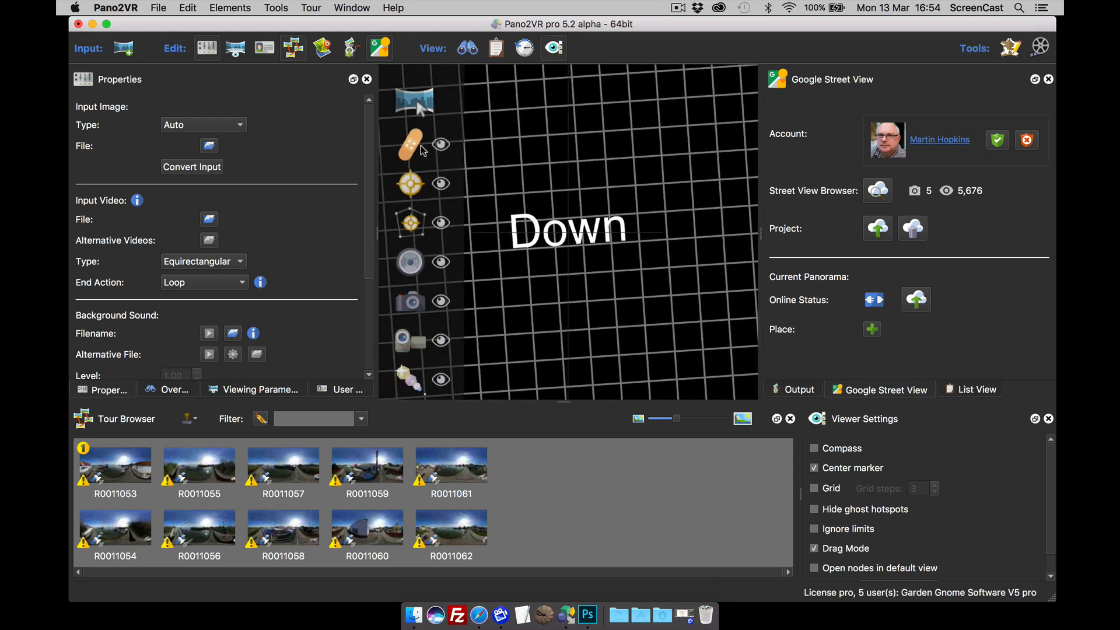
left_click(417, 147)
left_click(570, 239)
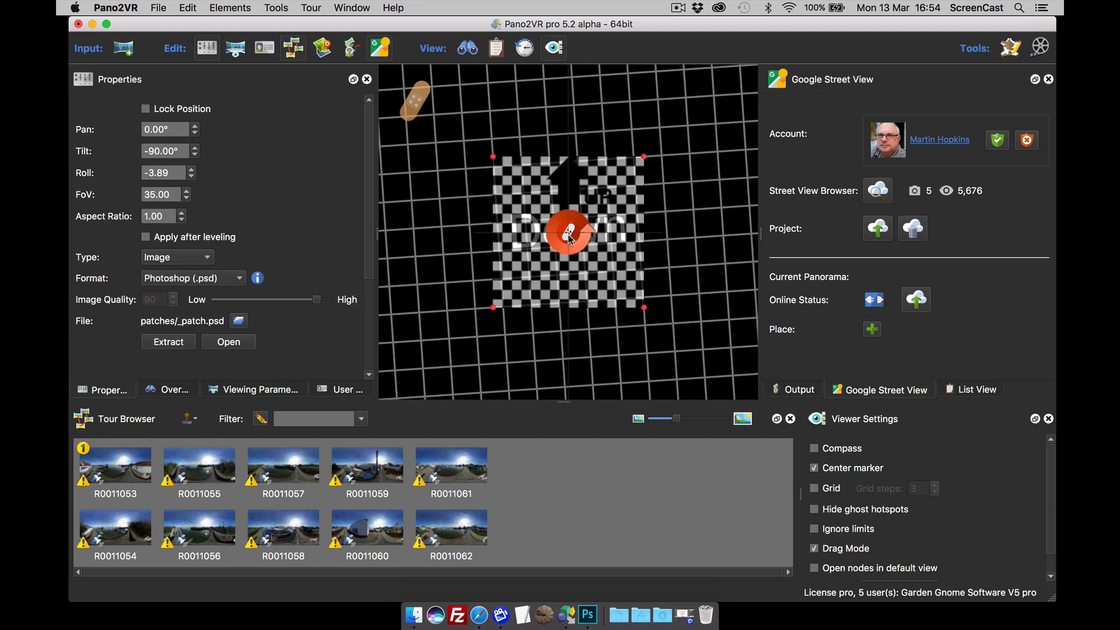
mouse_move(568, 239)
left_mouse_down()
mouse_move(526, 267)
mouse_move(622, 203)
mouse_move(542, 255)
mouse_move(556, 244)
left_mouse_up()
Step: Set logo.png as the patch image and enlarge the patch
left_click(238, 321)
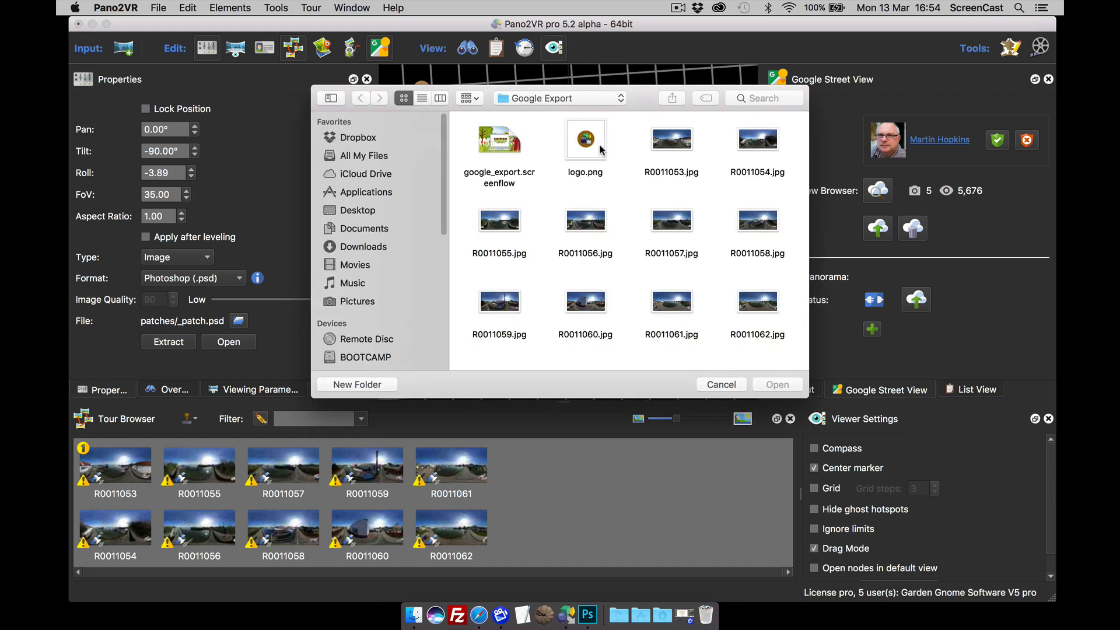
left_click(600, 149)
left_click(777, 385)
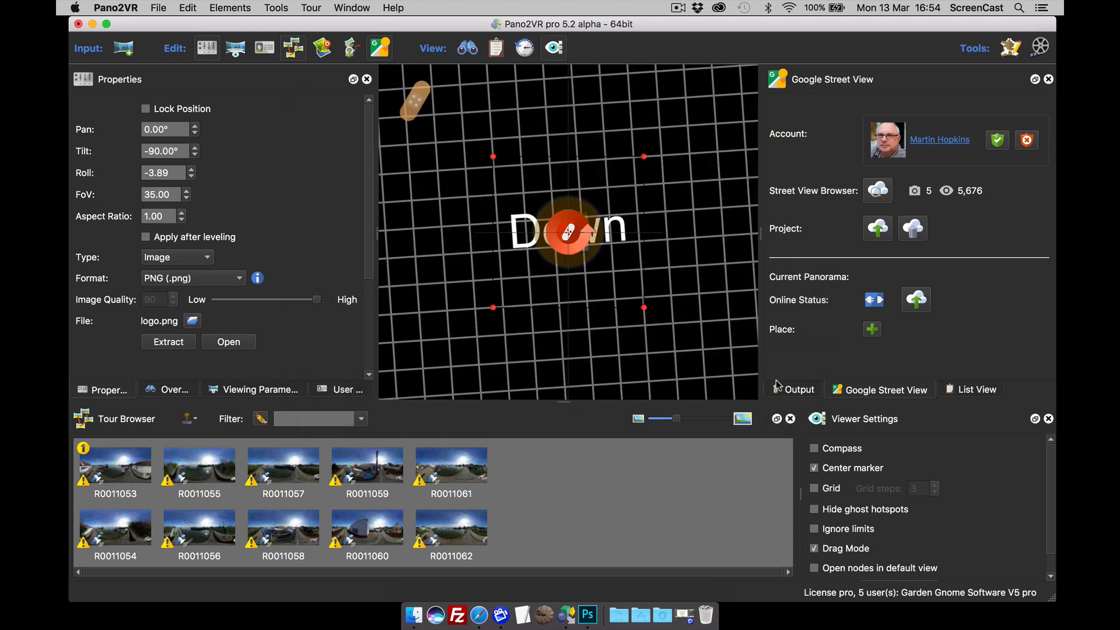
left_click_drag(644, 157, 671, 136)
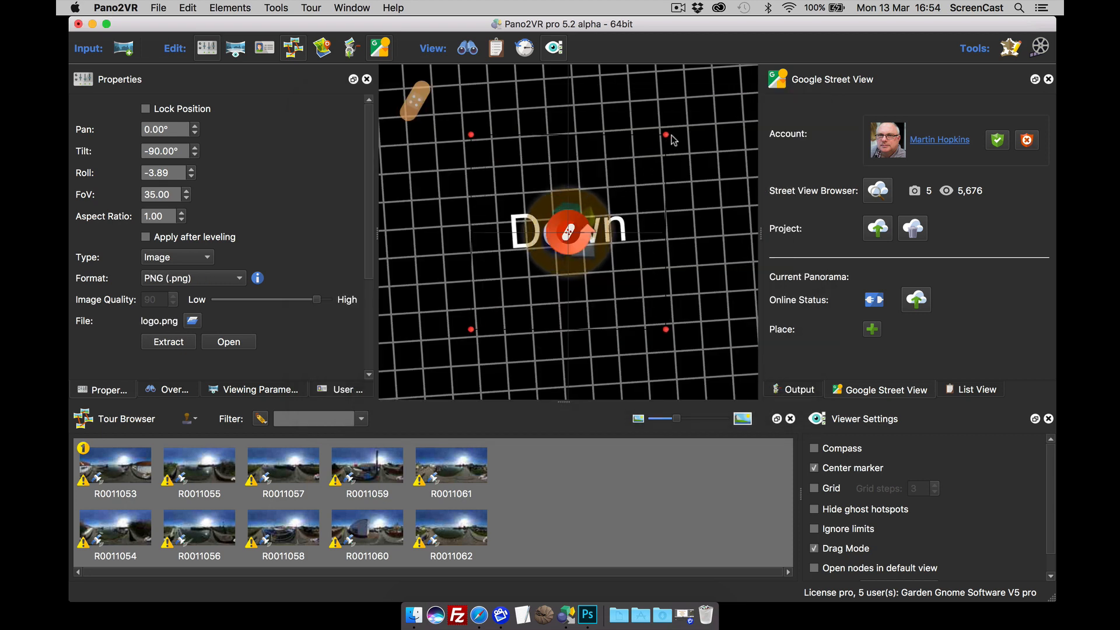
left_click(689, 219)
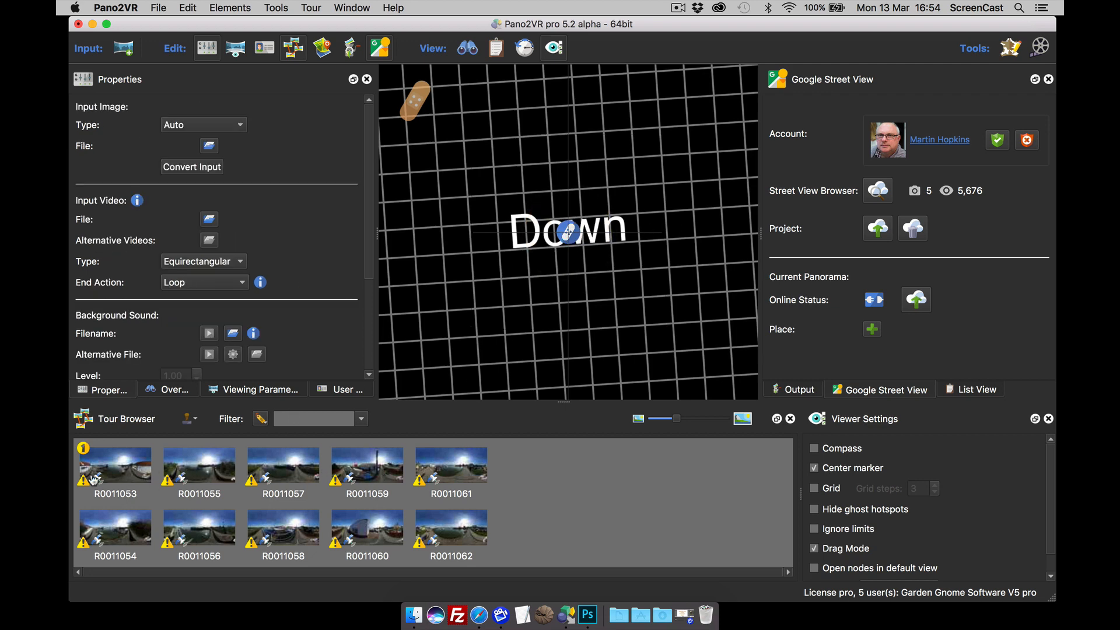
Step: Check the nadir logo in R0011053, R0011055, R0011059 and R0011061
left_click(125, 472)
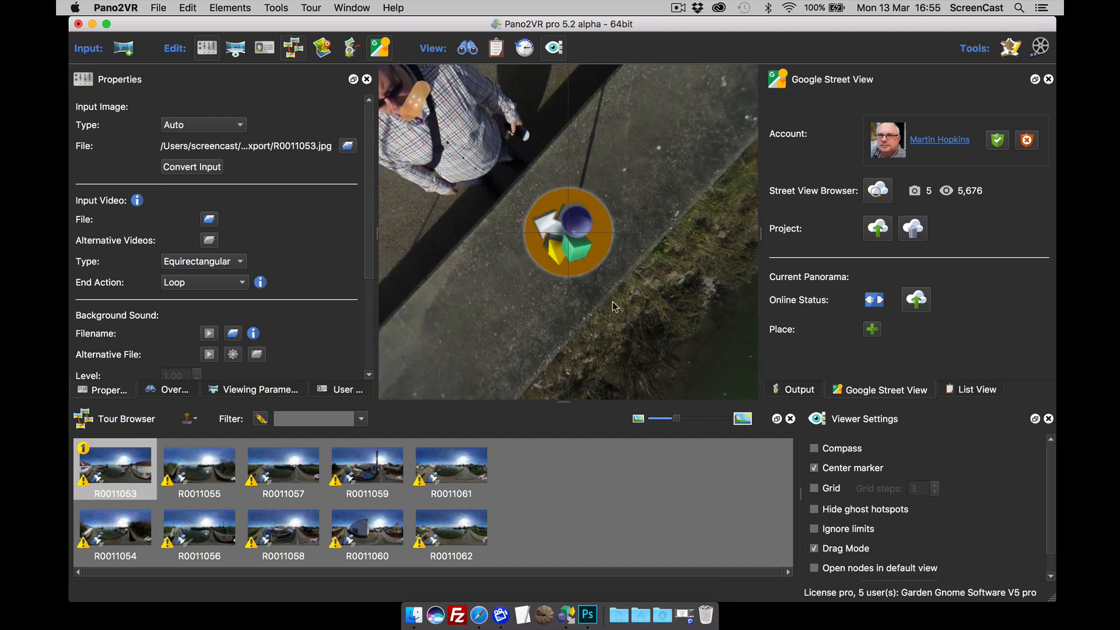
left_click_drag(612, 302, 596, 321)
left_click(208, 478)
left_click(392, 468)
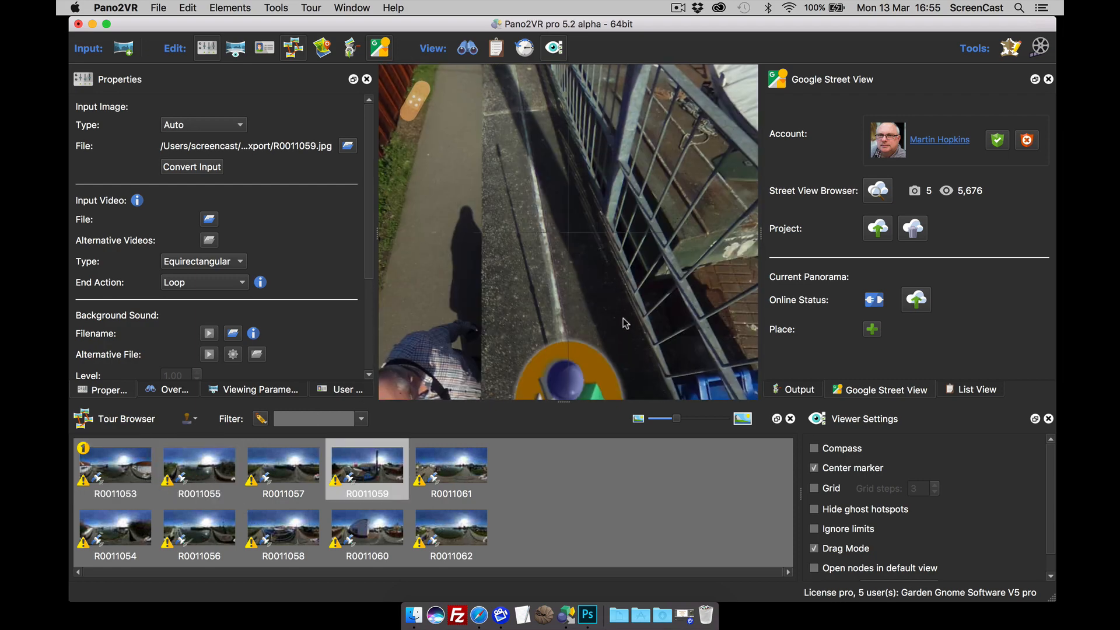
left_click(456, 470)
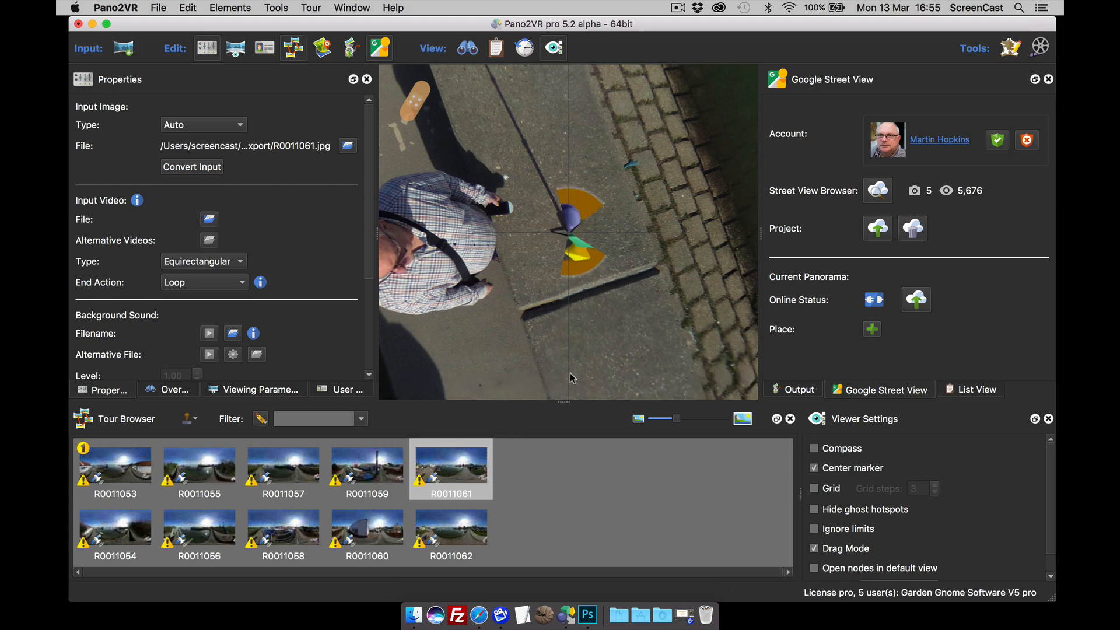
left_click_drag(502, 328, 557, 345)
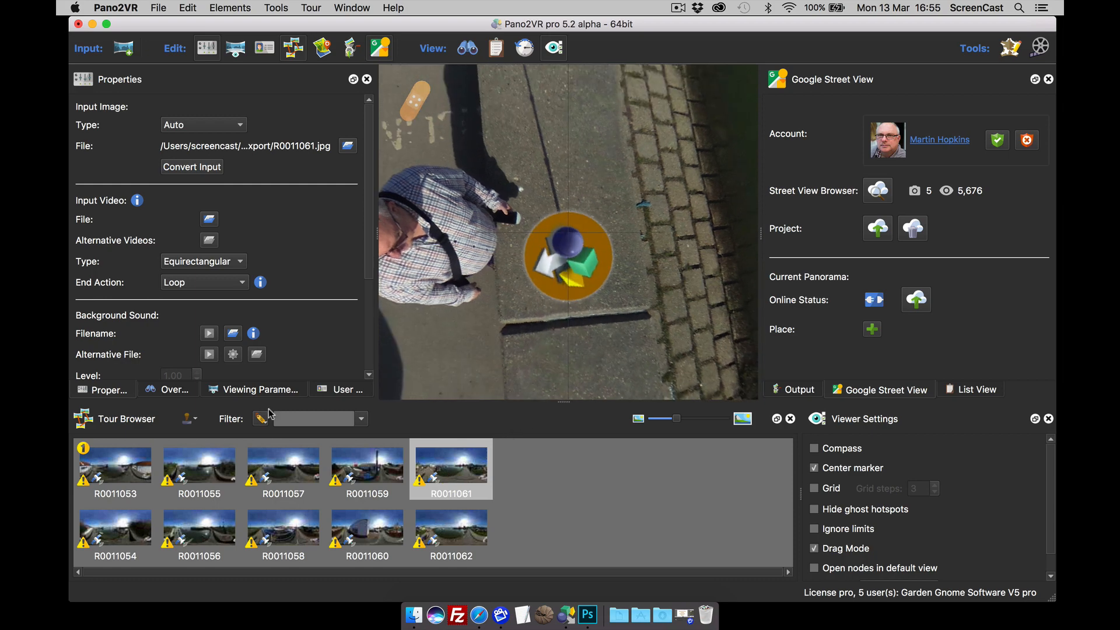
left_click_drag(533, 217, 611, 304)
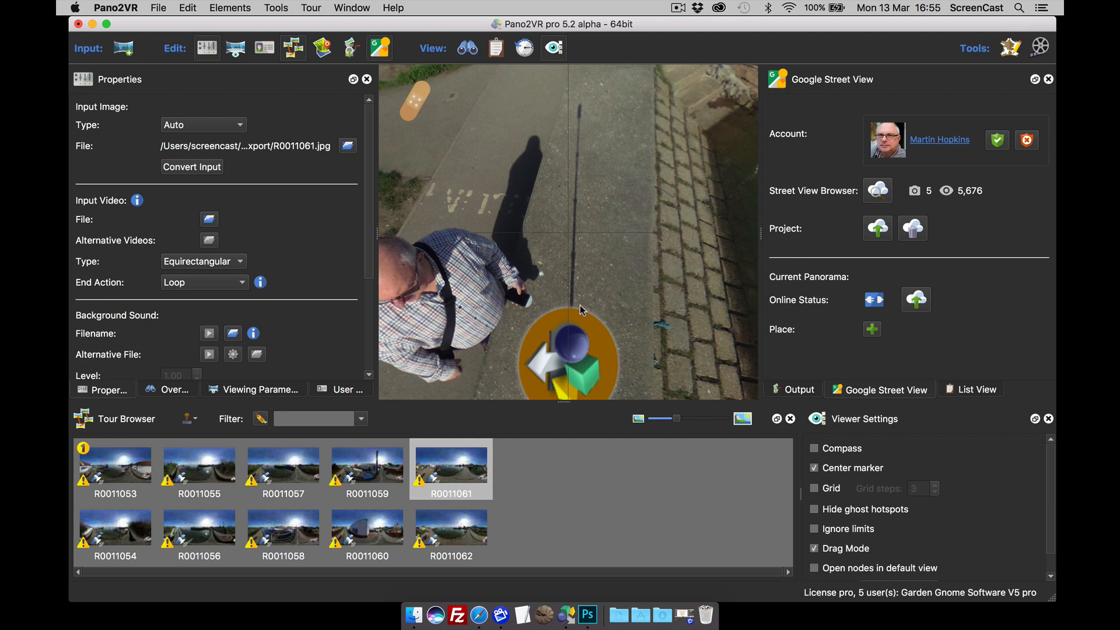
left_click_drag(596, 341, 604, 283)
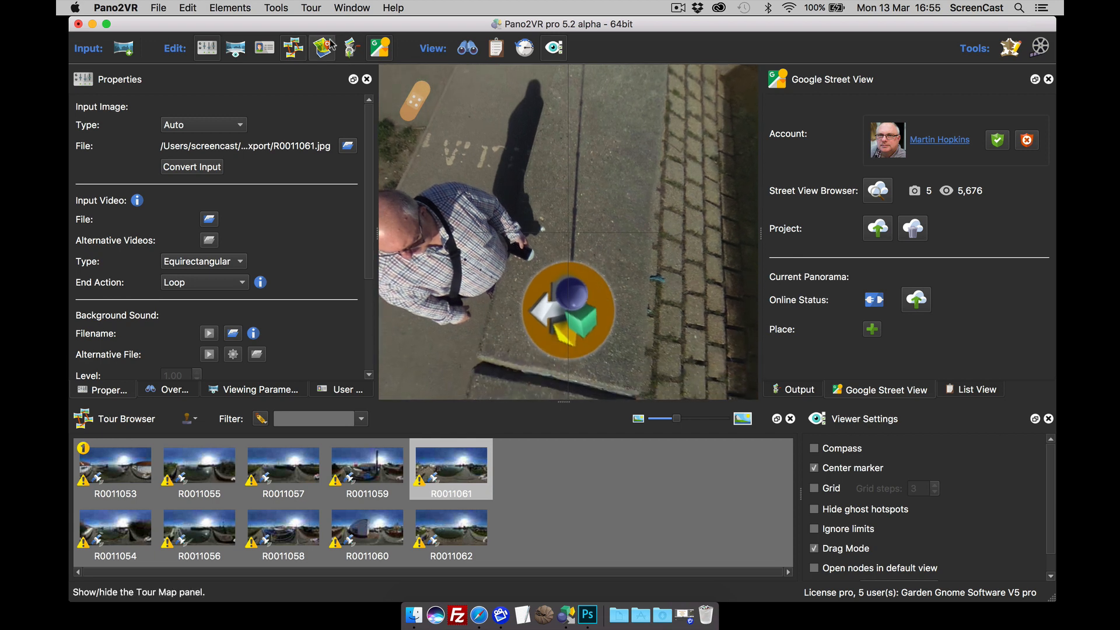
left_click(309, 9)
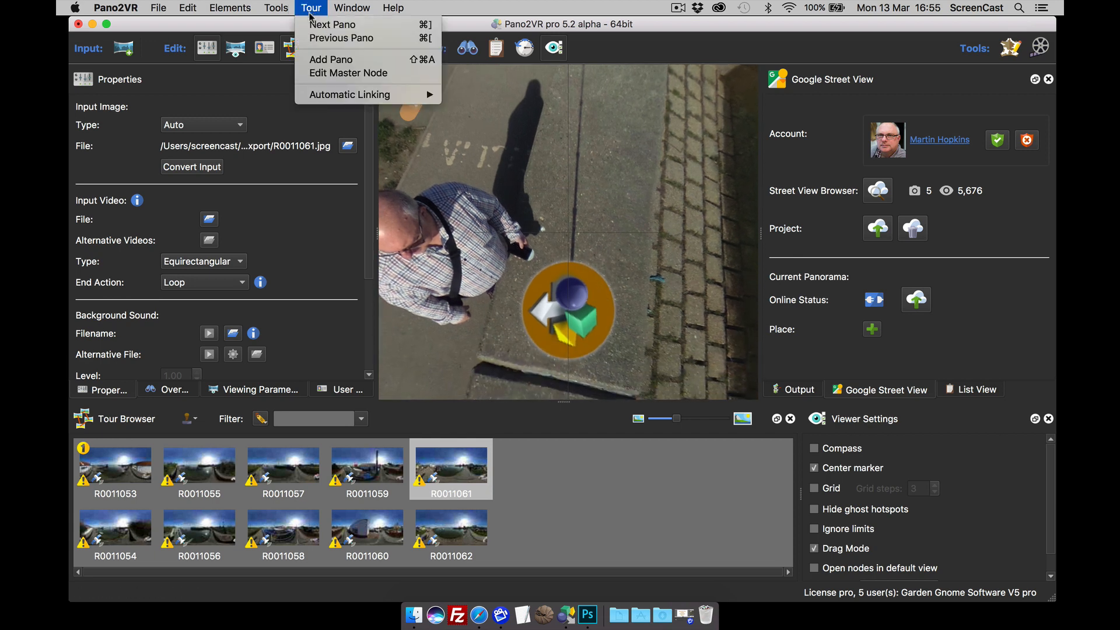
Step: Set the master node logo patch to FoV 44.30 with Apply after leveling, then return to R0011053
left_click(347, 73)
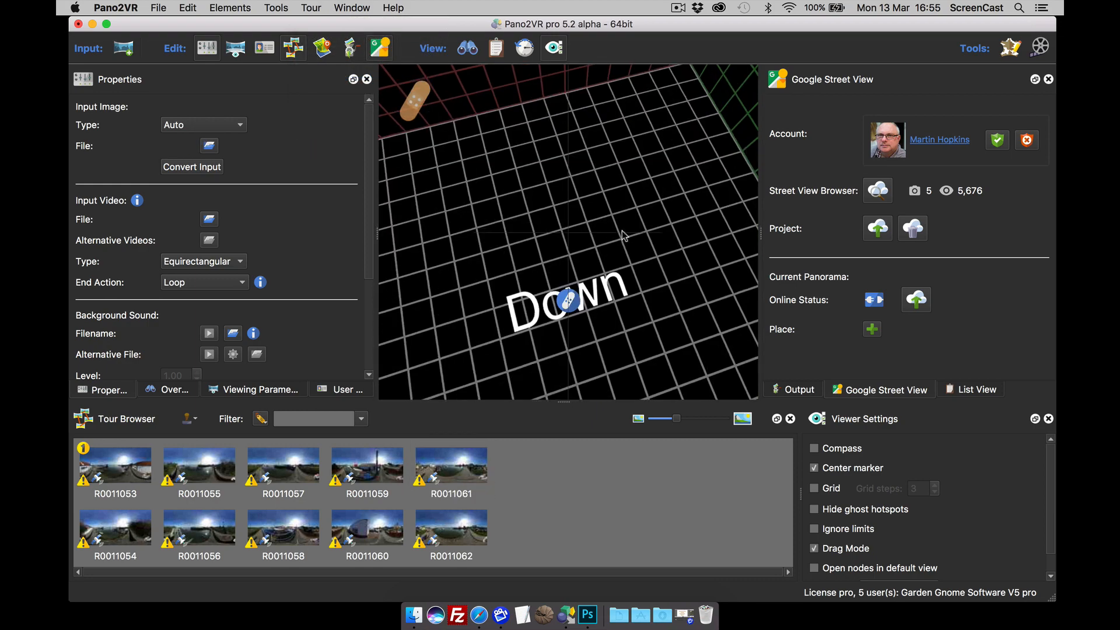
left_click(582, 236)
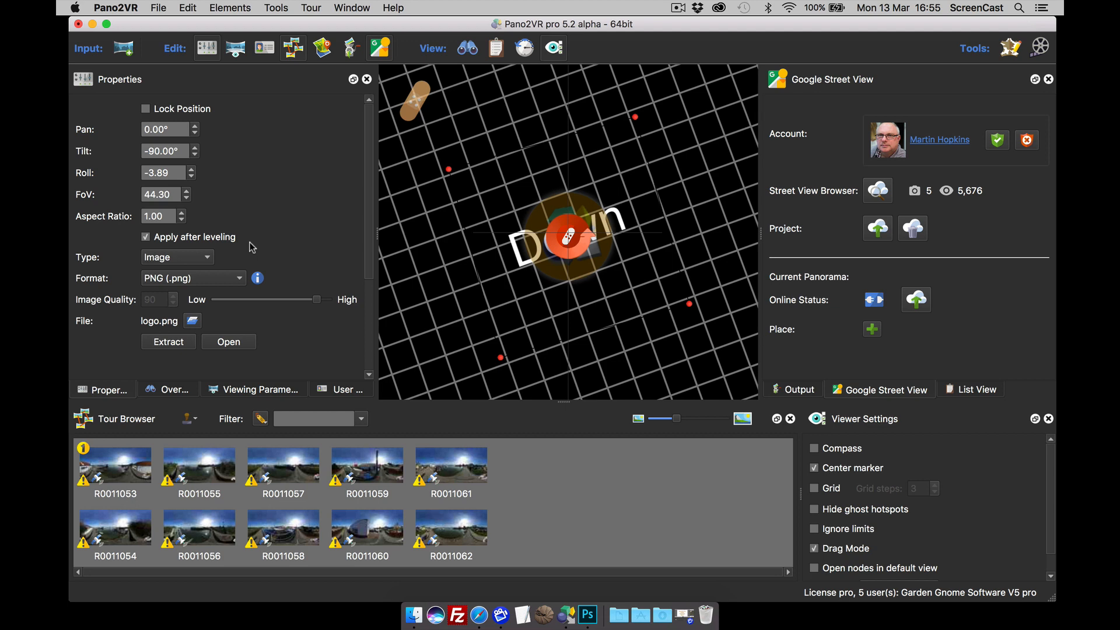
left_click(105, 467)
left_click_drag(668, 296, 668, 263)
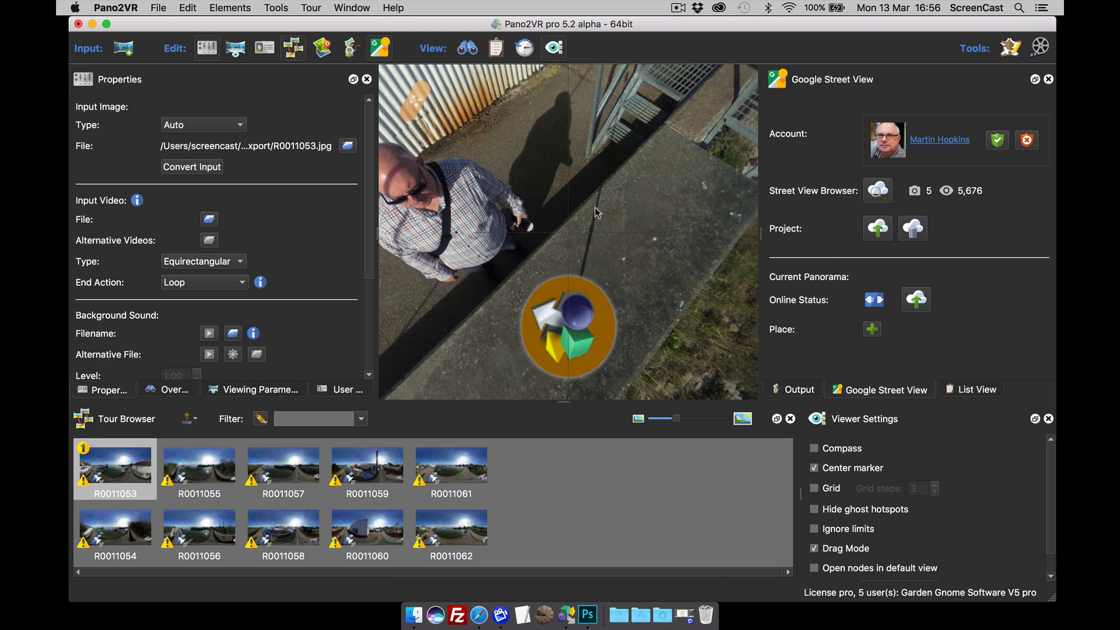
Step: Add a 0.60 aspect, 17.73 FoV patch over the pole in R0011053 and extract it to Photoshop
double_click(593, 242)
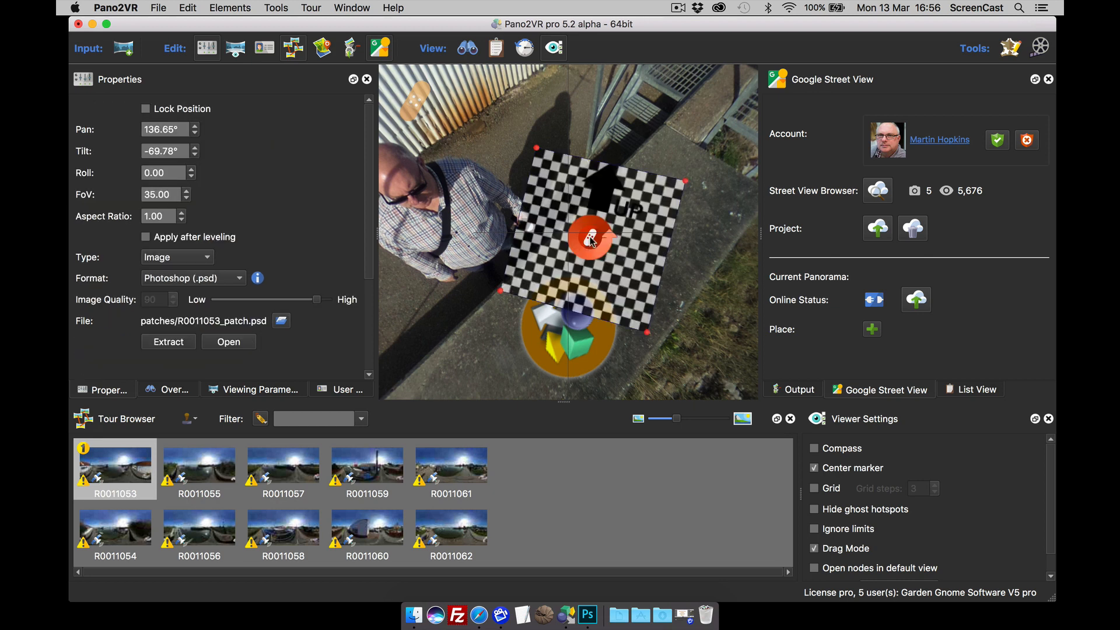
left_click(182, 221)
left_click(182, 221)
left_click(182, 220)
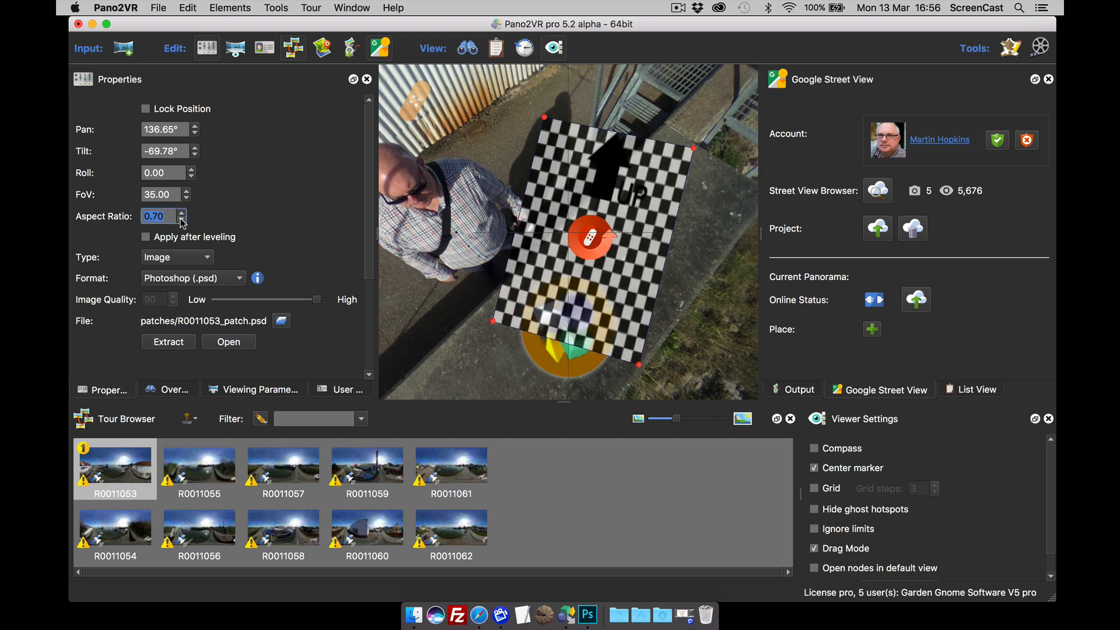
left_click(182, 220)
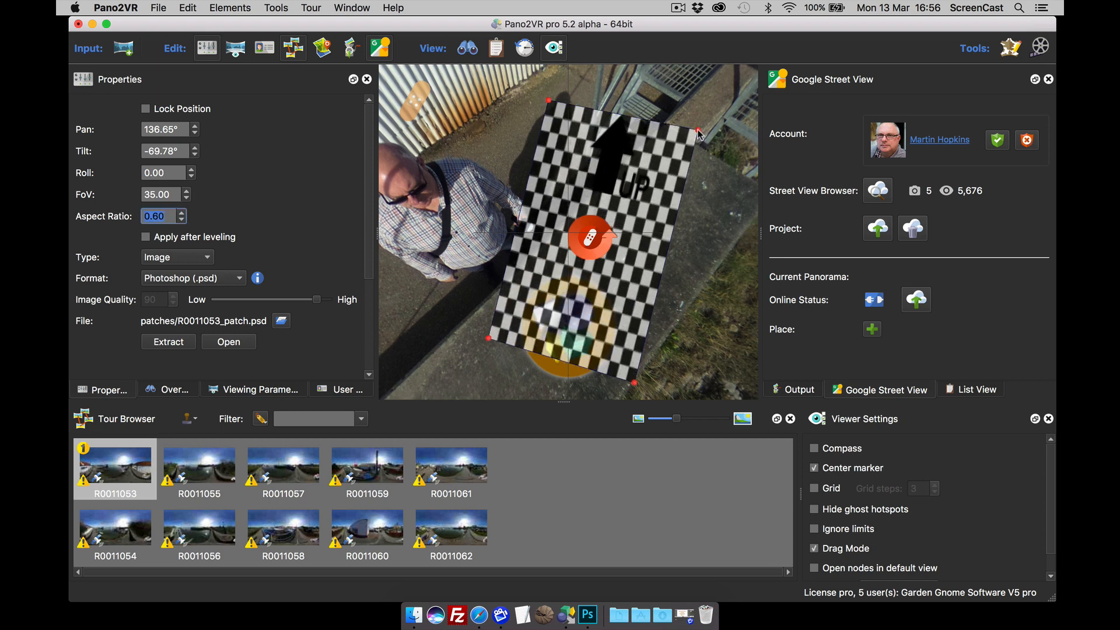
left_click_drag(699, 132, 669, 165)
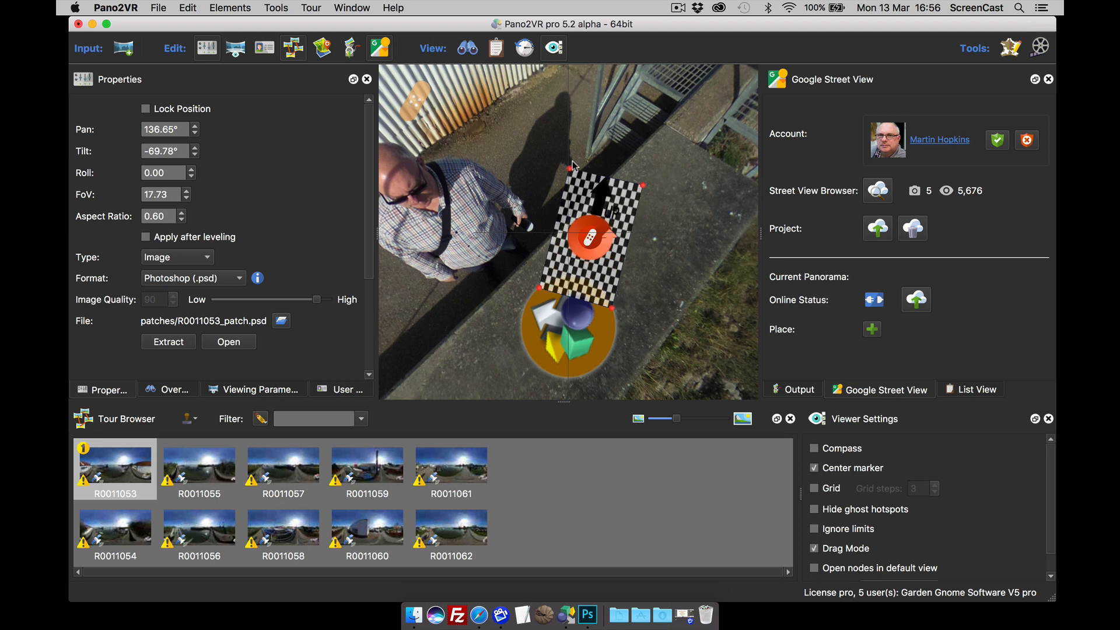
left_click(174, 343)
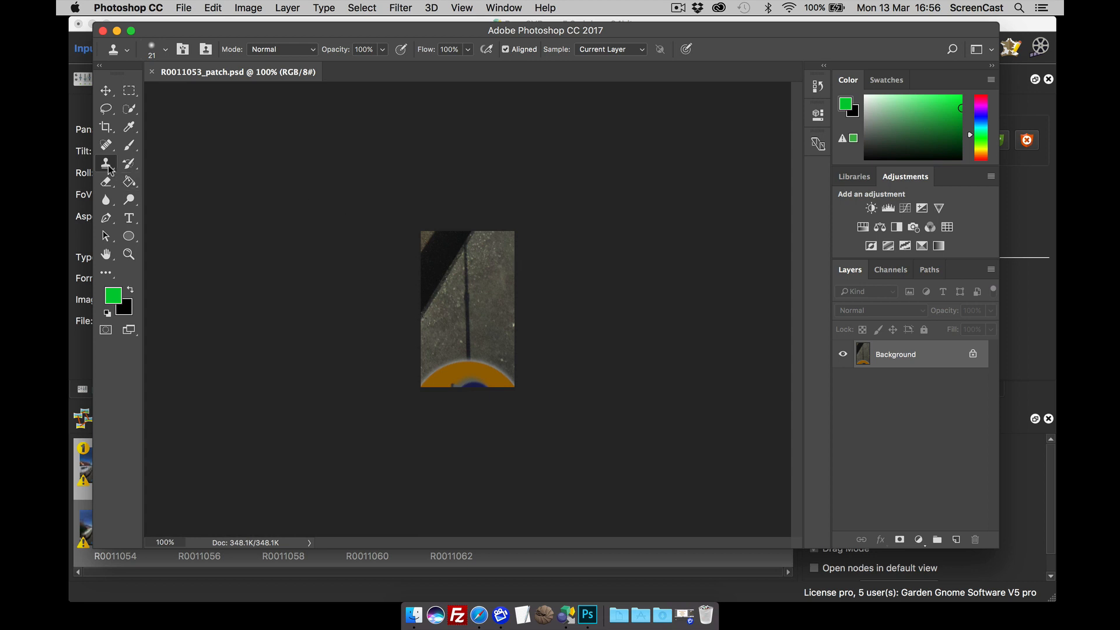
Step: Clone out the dark pole shadow in R0011053_patch.psd, then close and save the file
left_click(480, 267)
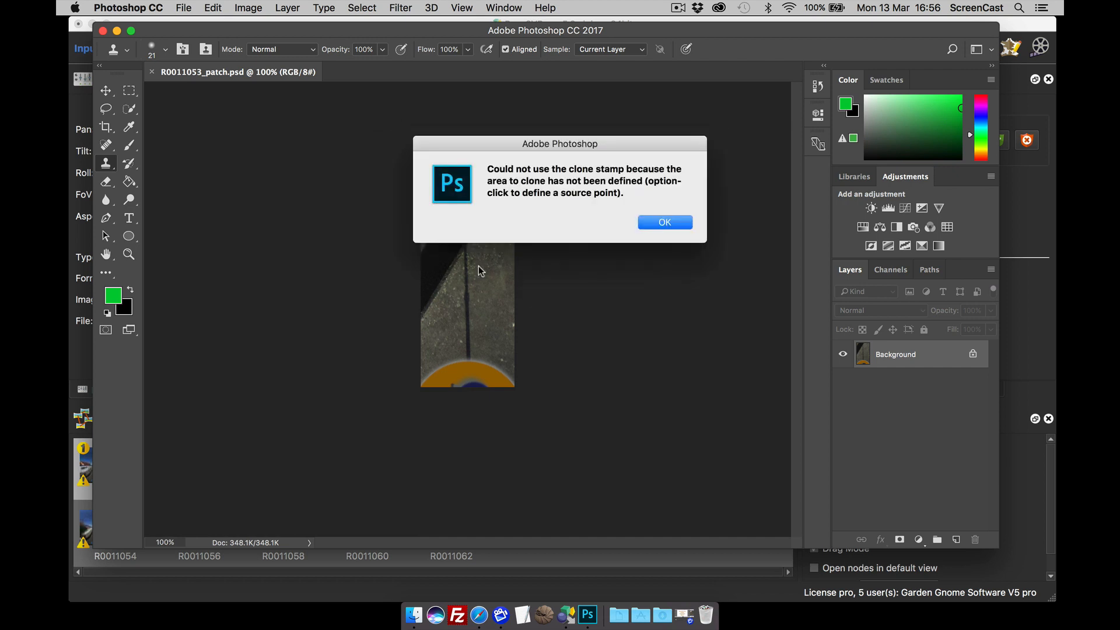
left_click(661, 224)
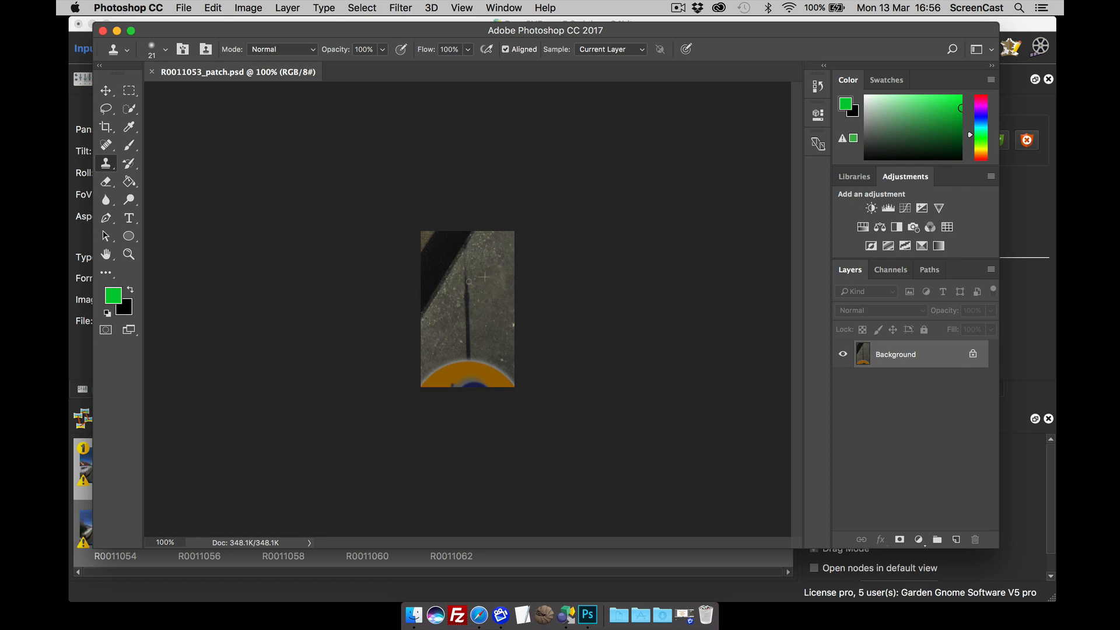
left_click_drag(468, 282, 468, 349)
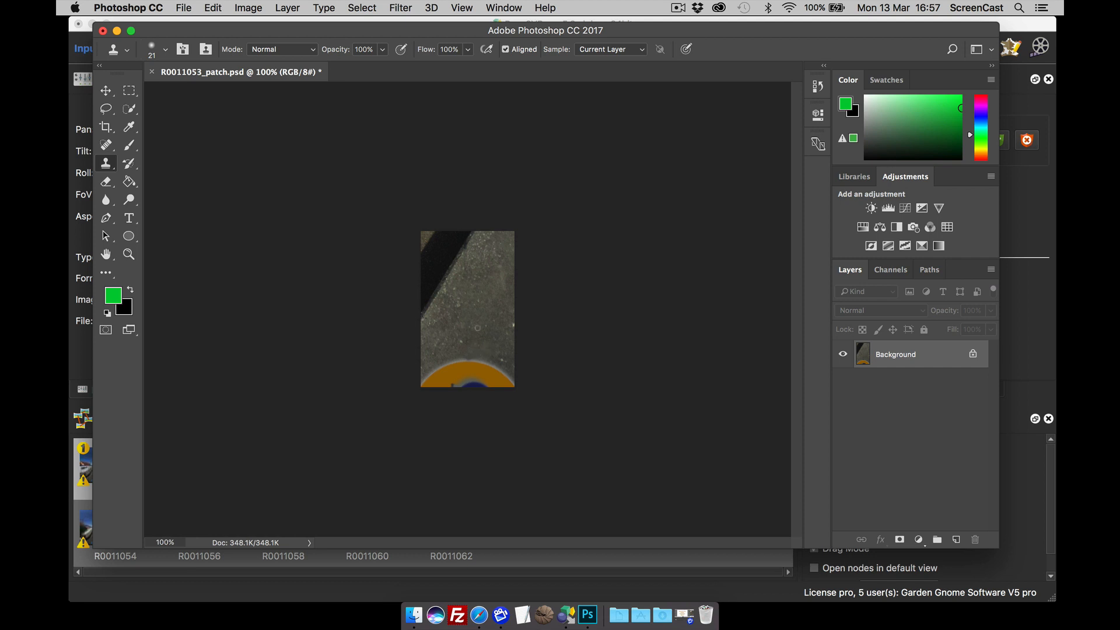
left_click(103, 30)
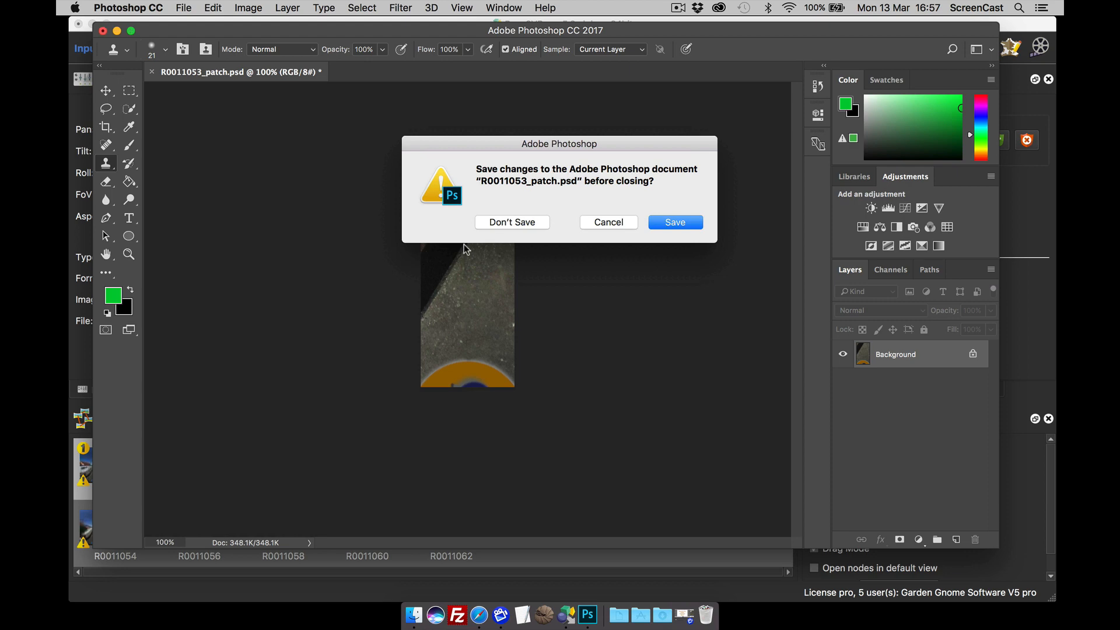
left_click(676, 222)
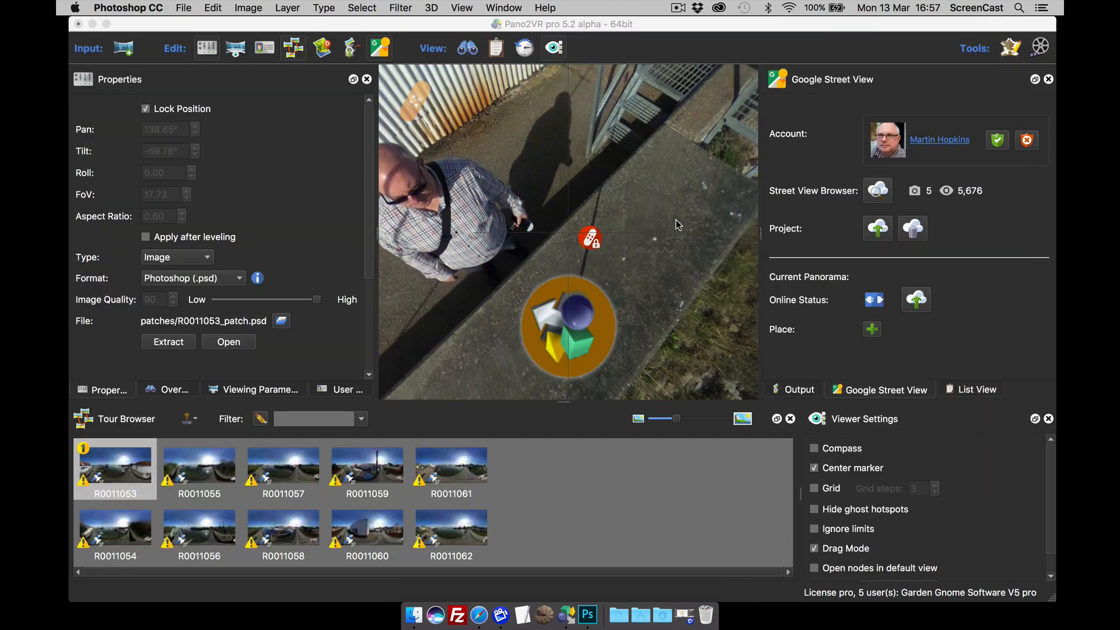
Step: Inspect R0011053's retouched floor patch, then tilt back up to the waterside path and horizon
left_click(671, 251)
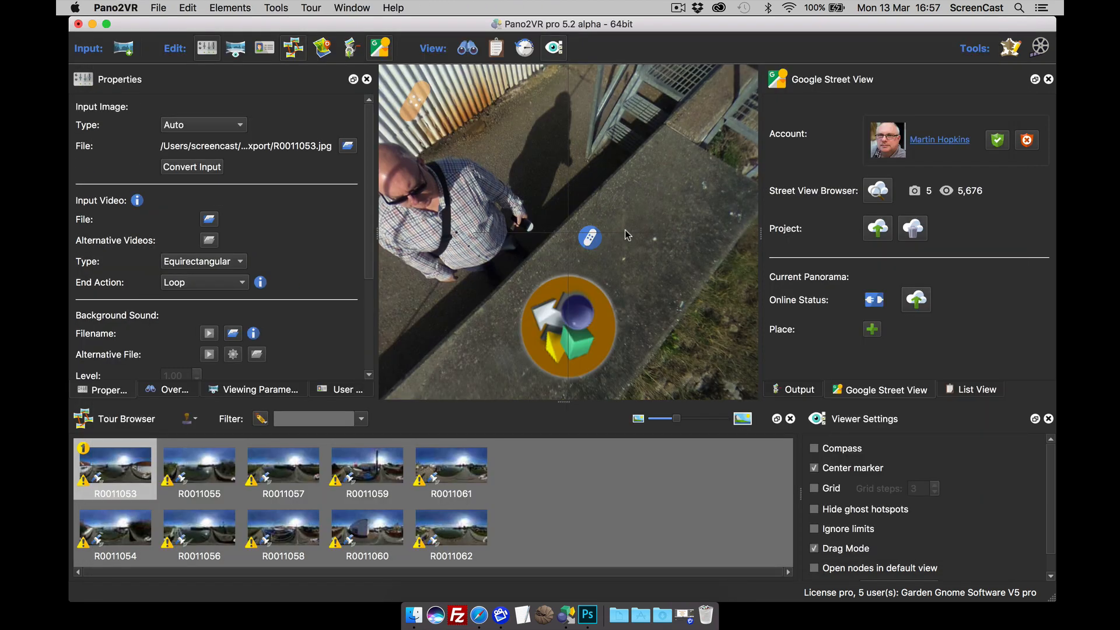
left_click_drag(701, 296, 577, 261)
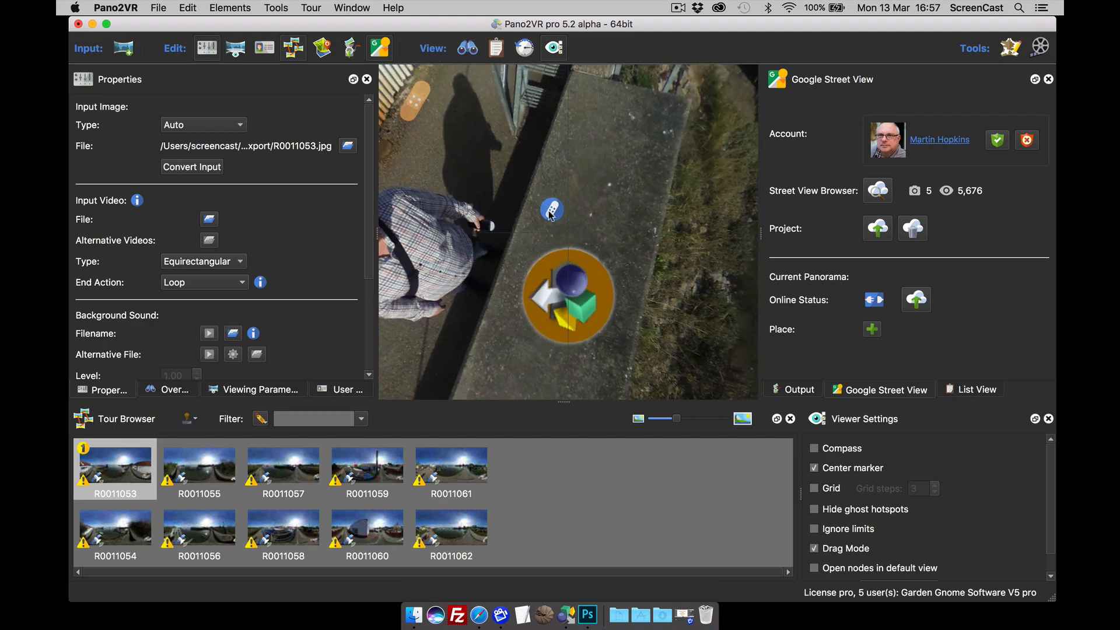
left_click_drag(543, 171, 676, 242)
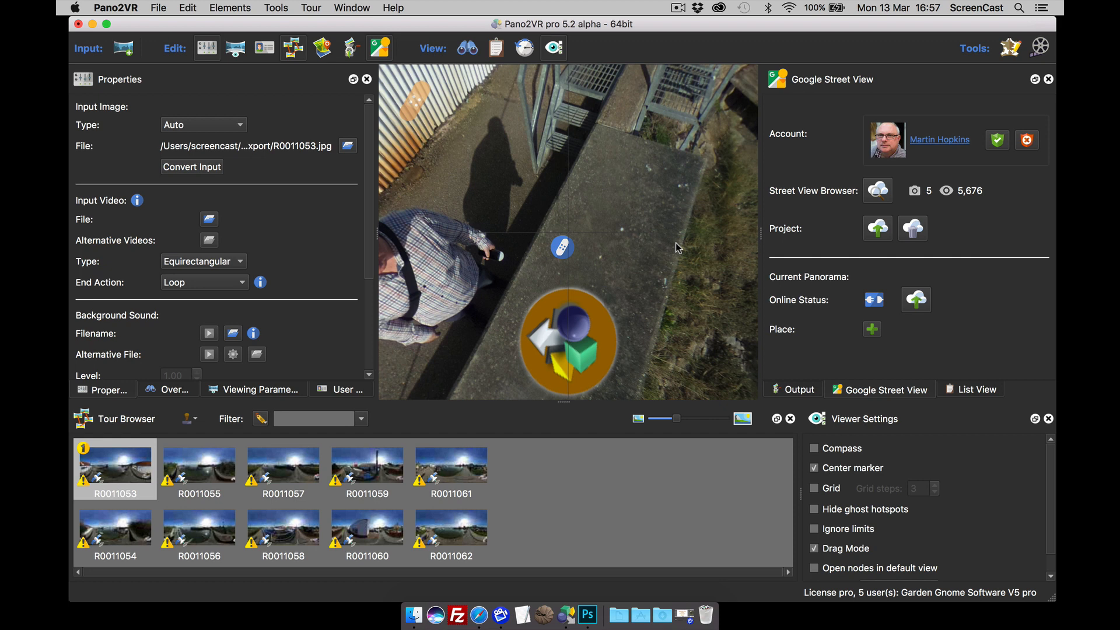
left_click_drag(657, 229, 672, 263)
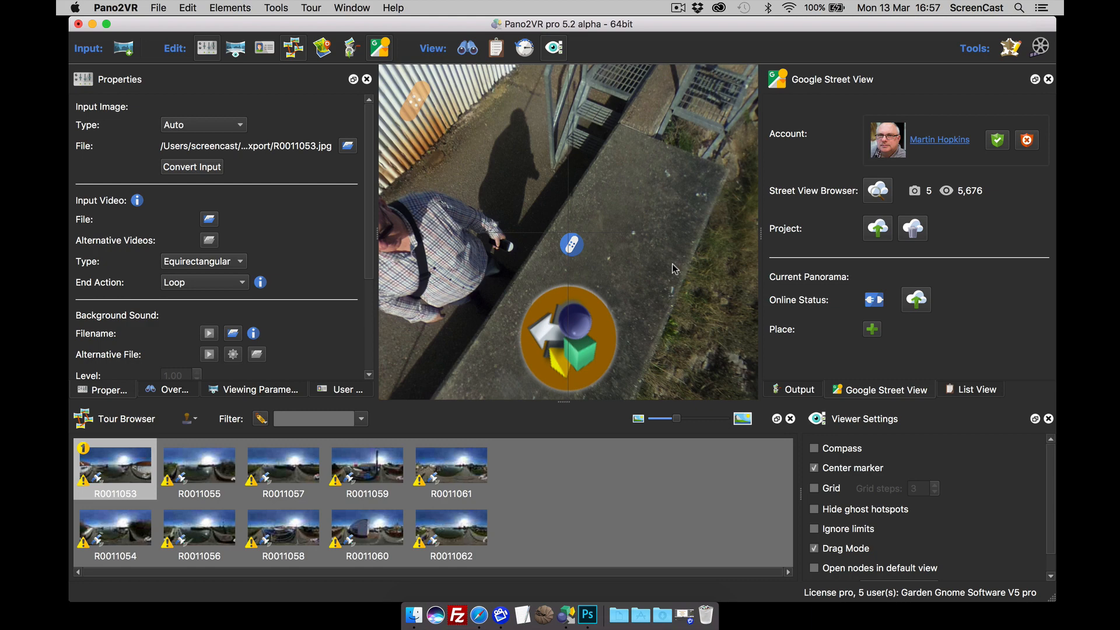
left_click_drag(686, 226, 642, 292)
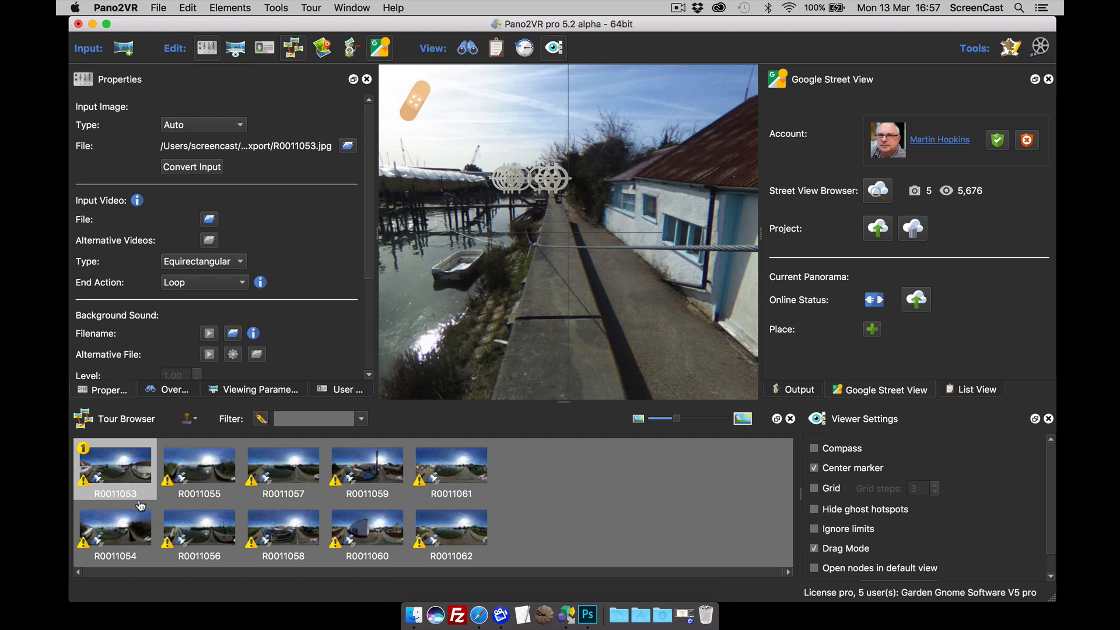
Step: Auto-place hotspots linking R0011053 and R0011054 both ways
mouse_move(134, 468)
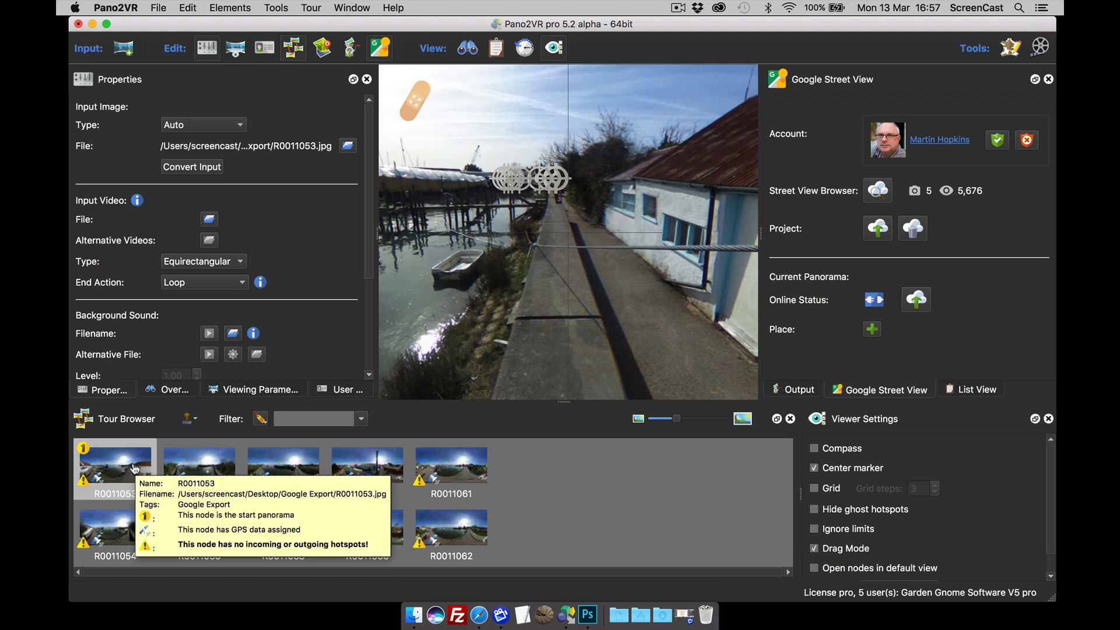
mouse_move(117, 541)
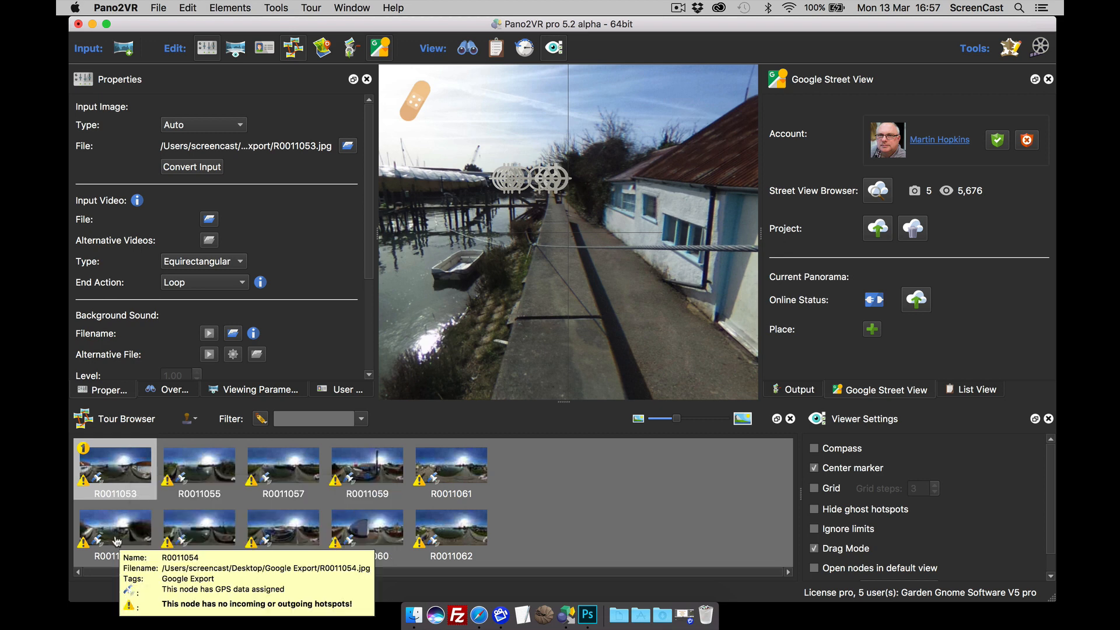
left_click_drag(116, 541, 710, 180)
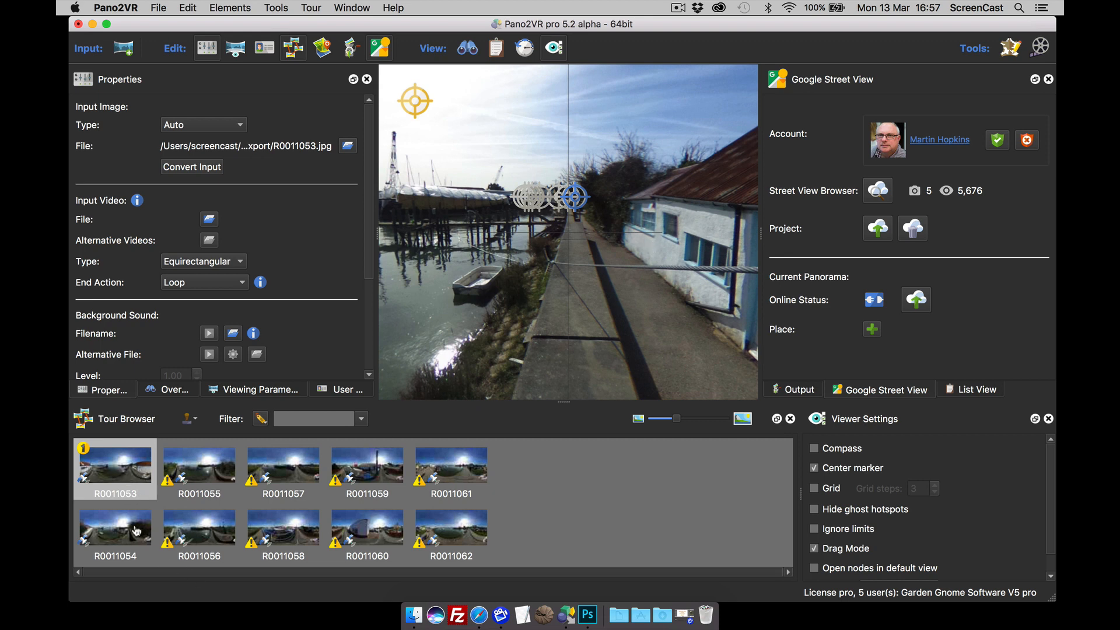
Step: Lower the splitter above the Tour Browser to enlarge the panorama viewer
mouse_move(132, 473)
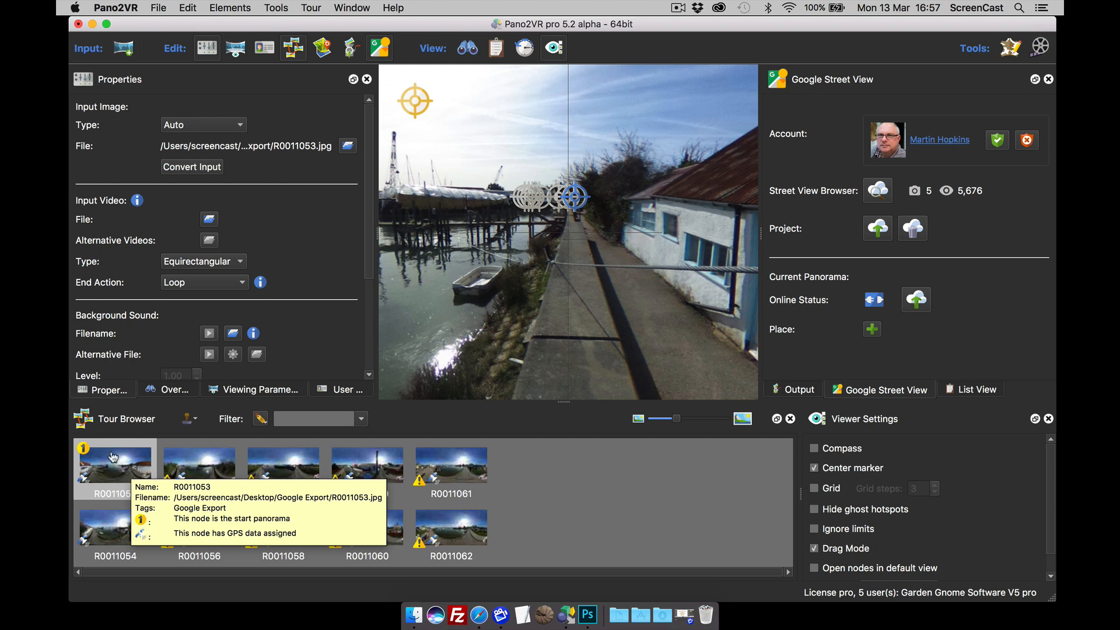
mouse_move(182, 467)
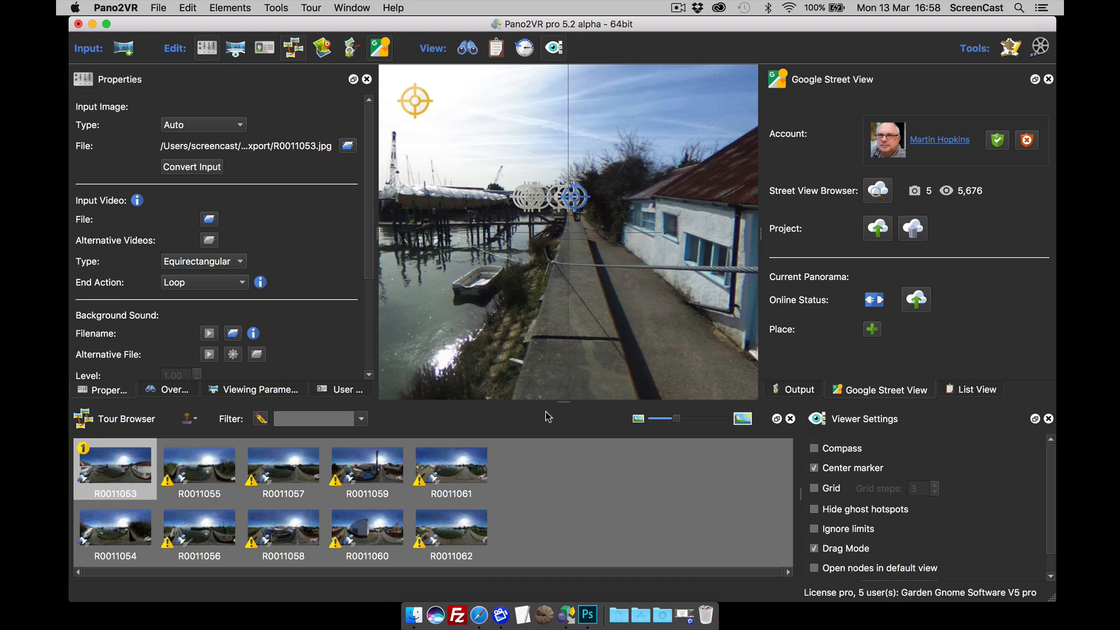
left_click_drag(562, 402, 566, 462)
left_click_drag(500, 573, 436, 572)
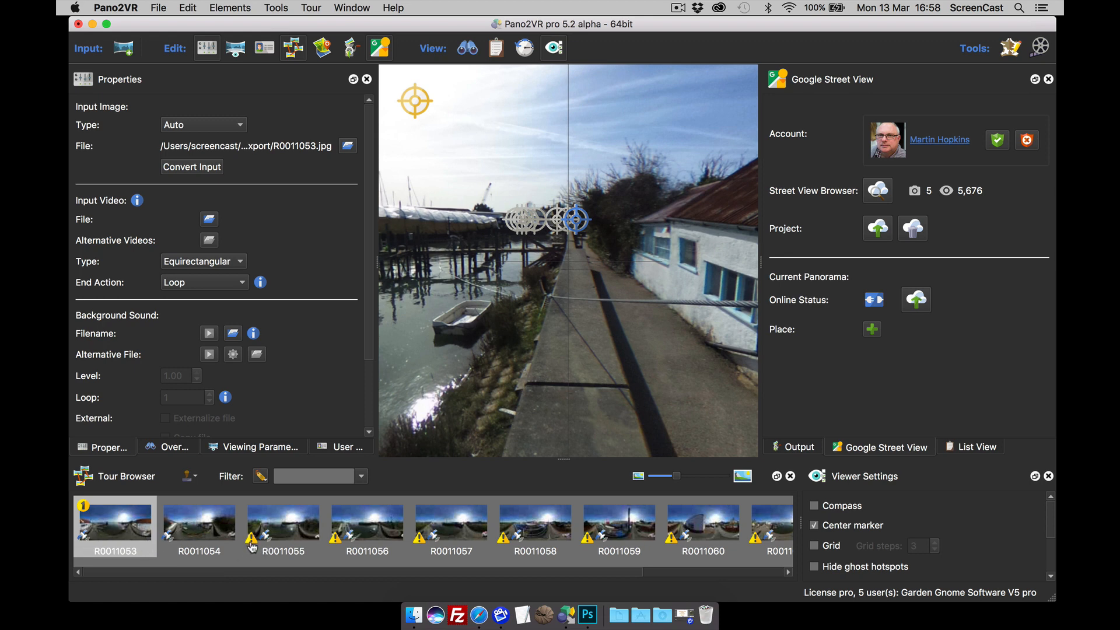
mouse_move(257, 544)
Step: Show the tour map docked larger, in satellite view, zoomed in on the pier pins
left_click(322, 47)
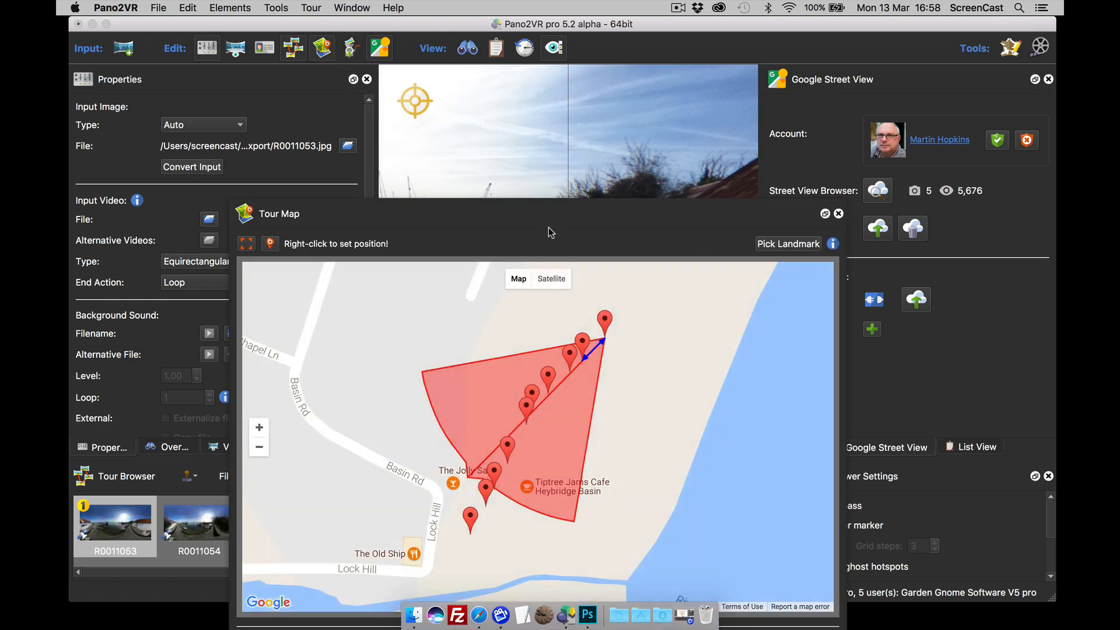
left_click_drag(711, 399, 688, 403)
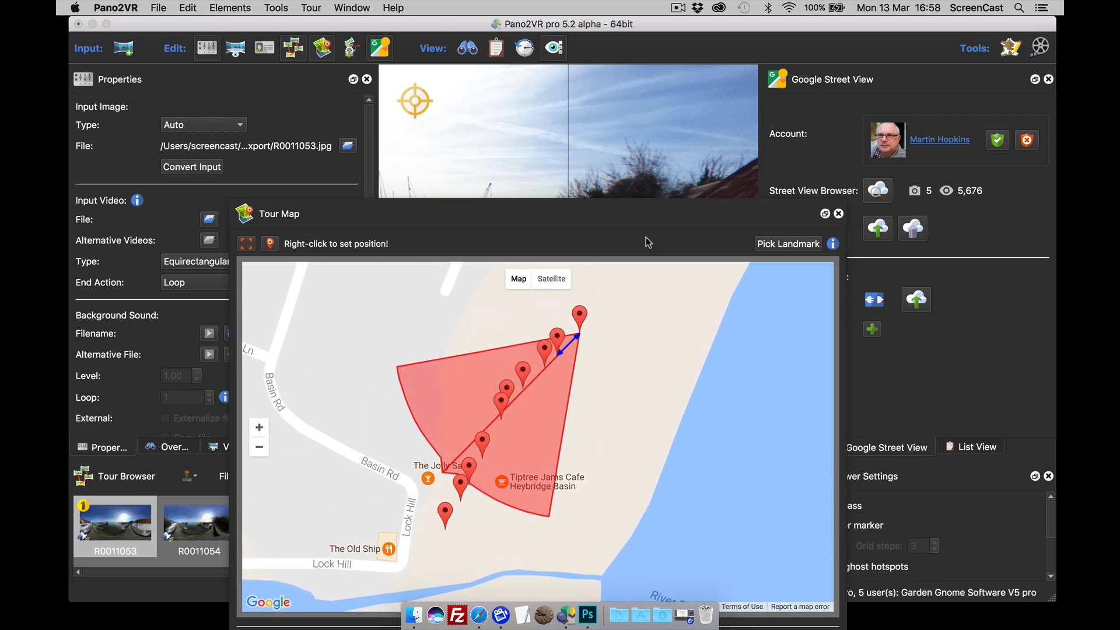
left_click_drag(636, 220, 632, 89)
left_click(549, 153)
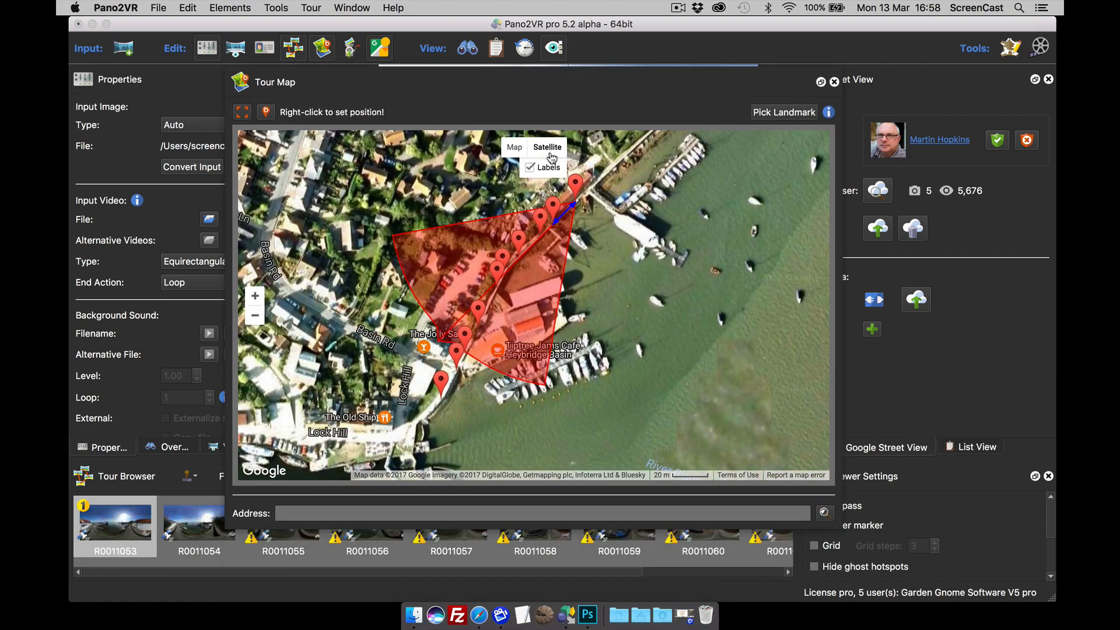
left_click_drag(618, 275, 710, 372)
scroll(632, 301, "up", 2)
scroll(663, 320, "up", 2)
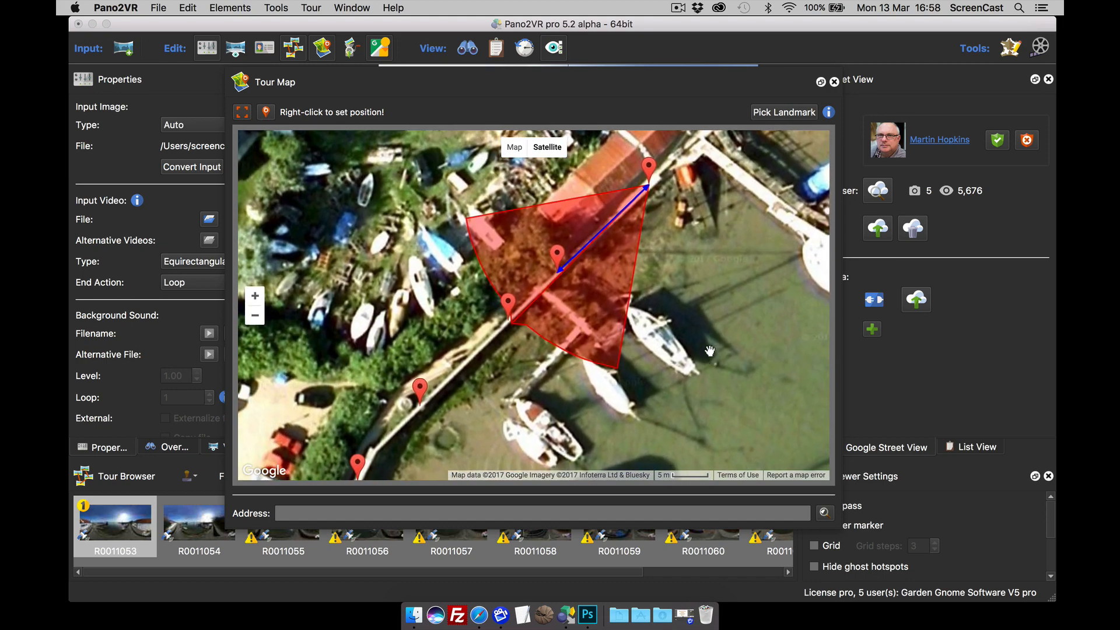
Step: Make R0011055 the current panorama and link it to R0011054 from the map pins
left_click(510, 303)
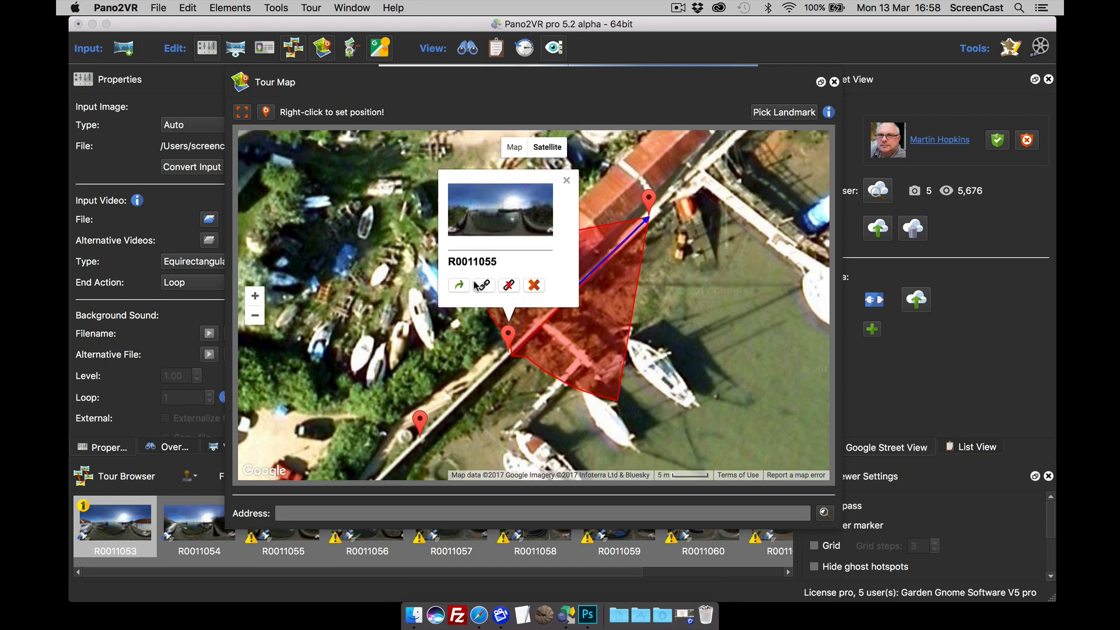
left_click(458, 283)
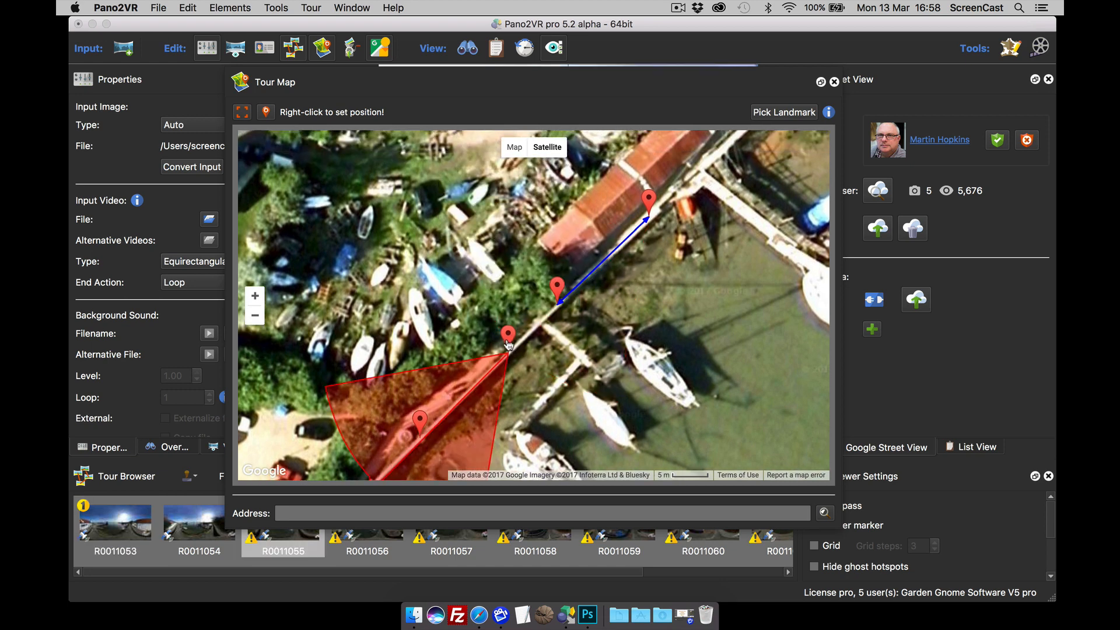
left_click(559, 290)
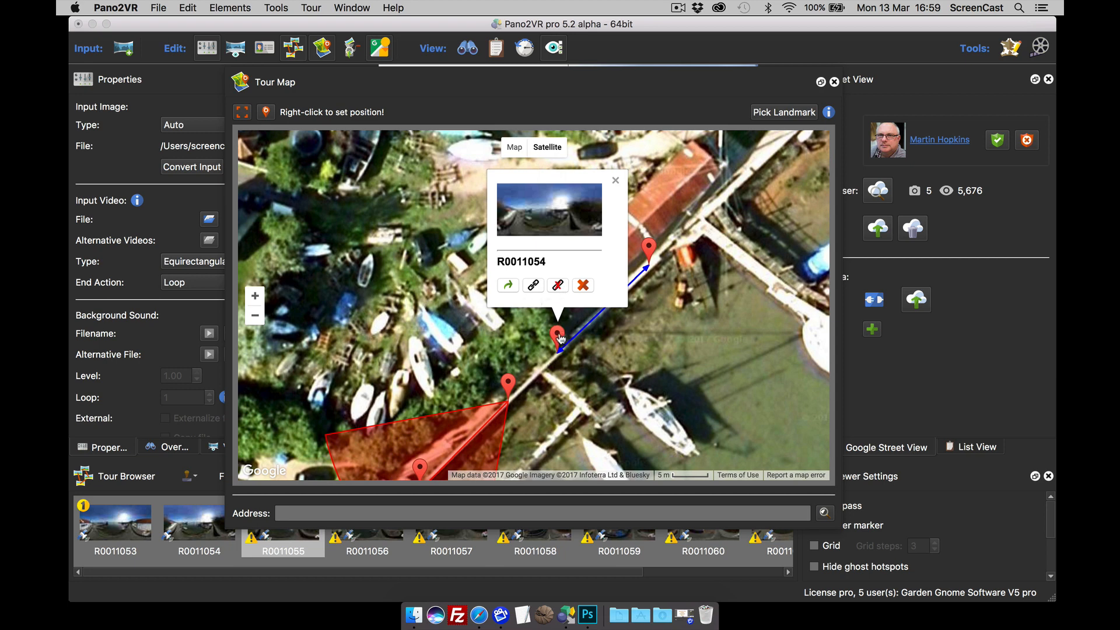
left_click(533, 287)
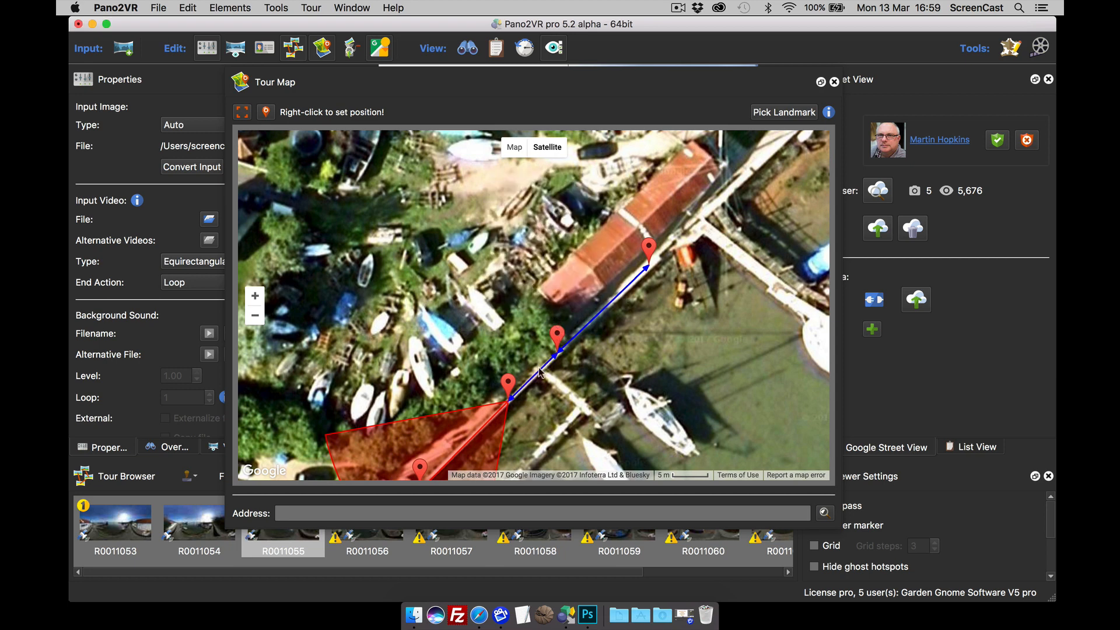
Step: Make R0011056 current, link it to R0011055, then hide the tour map
left_click_drag(611, 358, 645, 297)
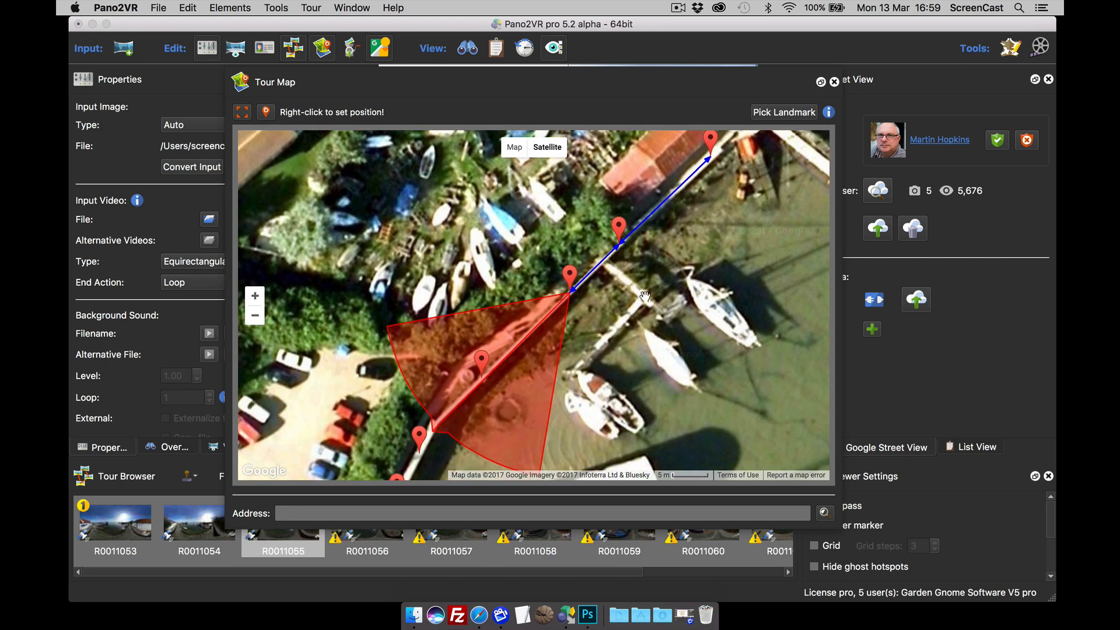
left_click(483, 359)
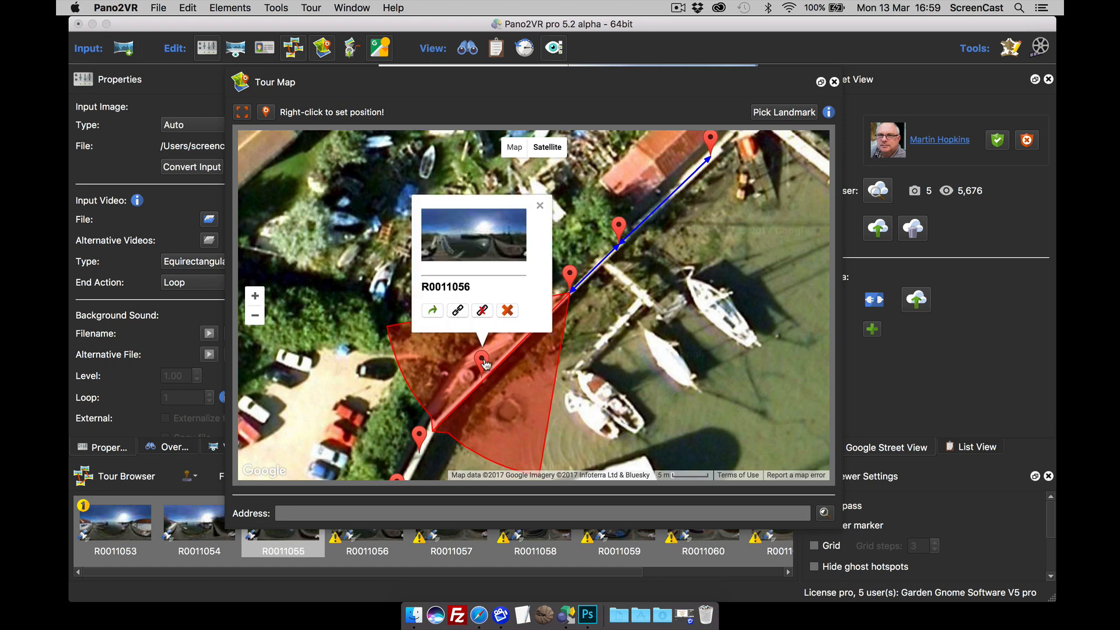
left_click(434, 312)
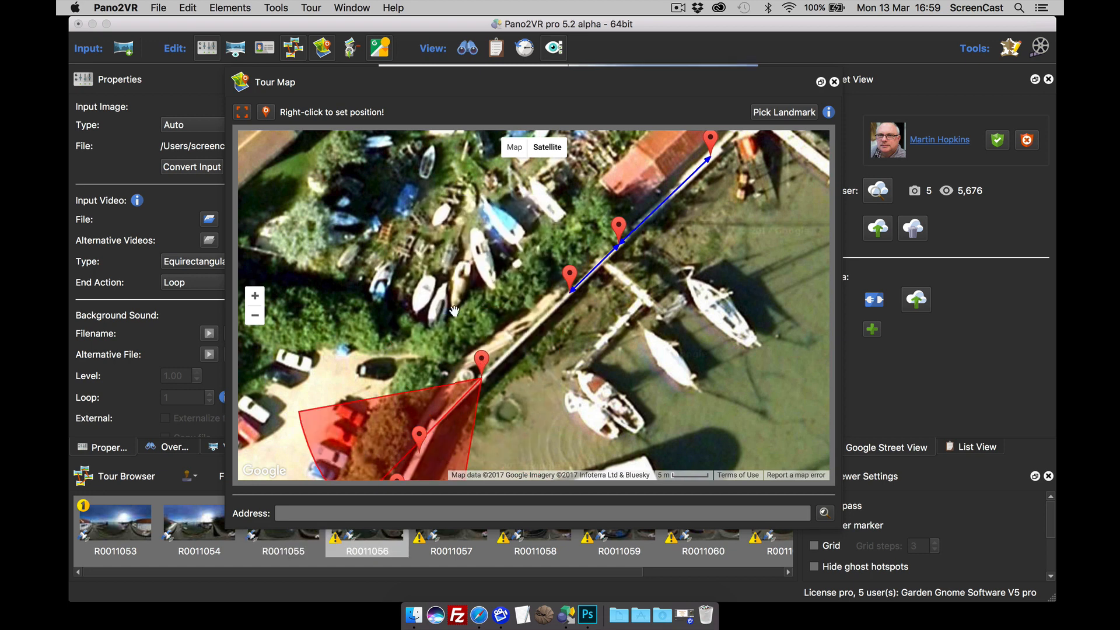
left_click(568, 279)
left_click(547, 286)
left_click_drag(687, 310, 700, 233)
left_click_drag(517, 394, 555, 316)
left_click(328, 53)
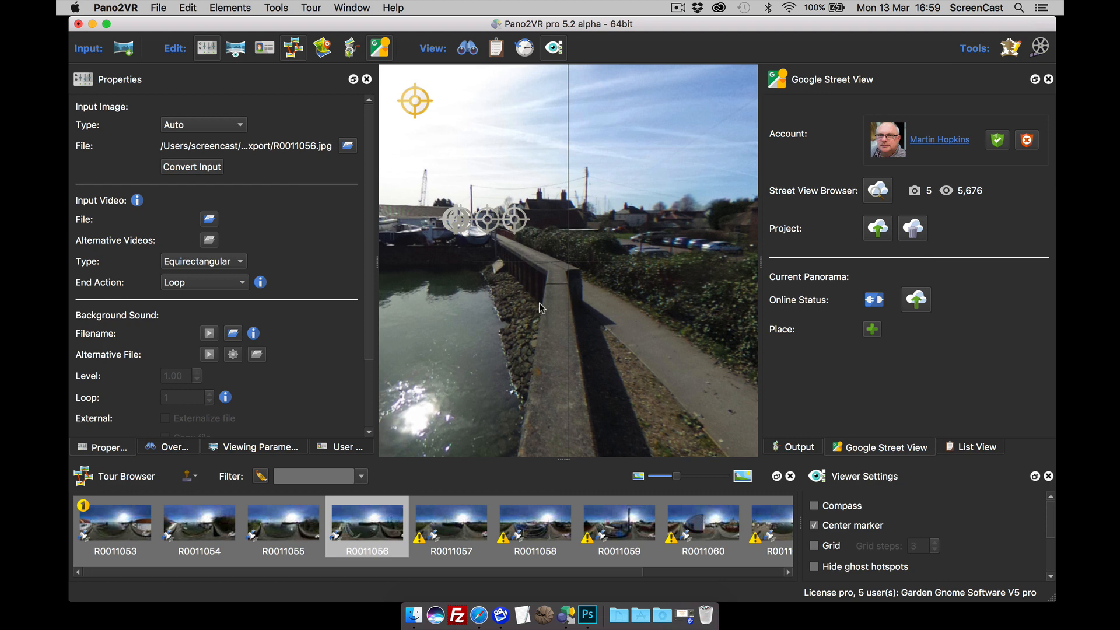
Step: Link all panoramas with Sequential automatic linking, then open and look around R0011053
left_click(313, 8)
mouse_move(364, 96)
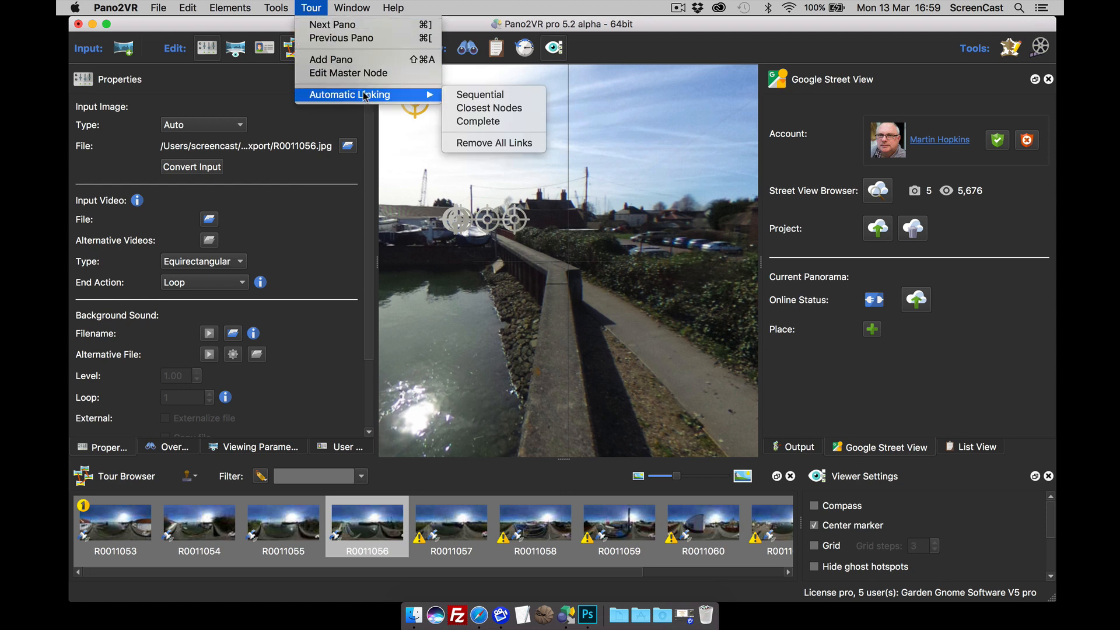
left_click(465, 95)
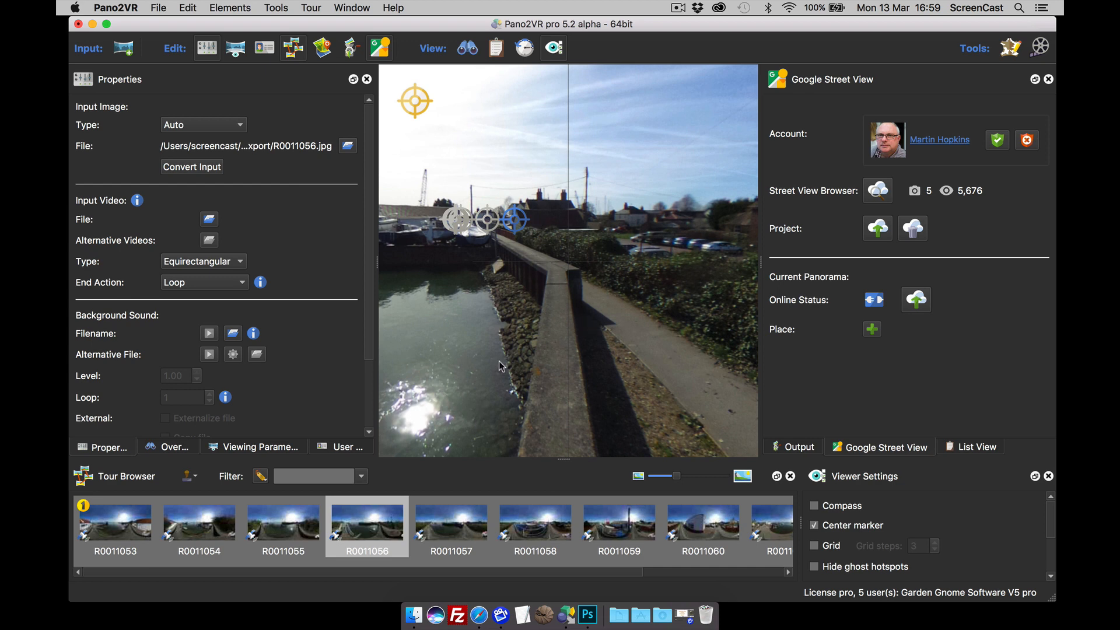
left_click(131, 531)
left_click_drag(511, 349, 527, 372)
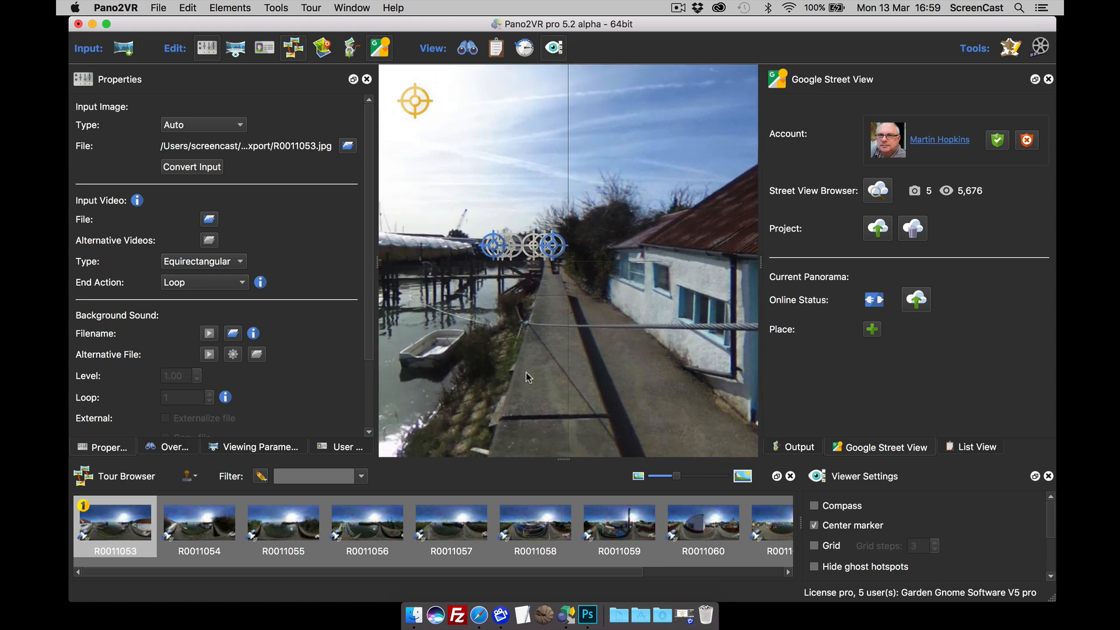
Step: On the tour map, open R0011062 and remove the R0011053–R0011062 link from R0011053's pin
left_click(322, 48)
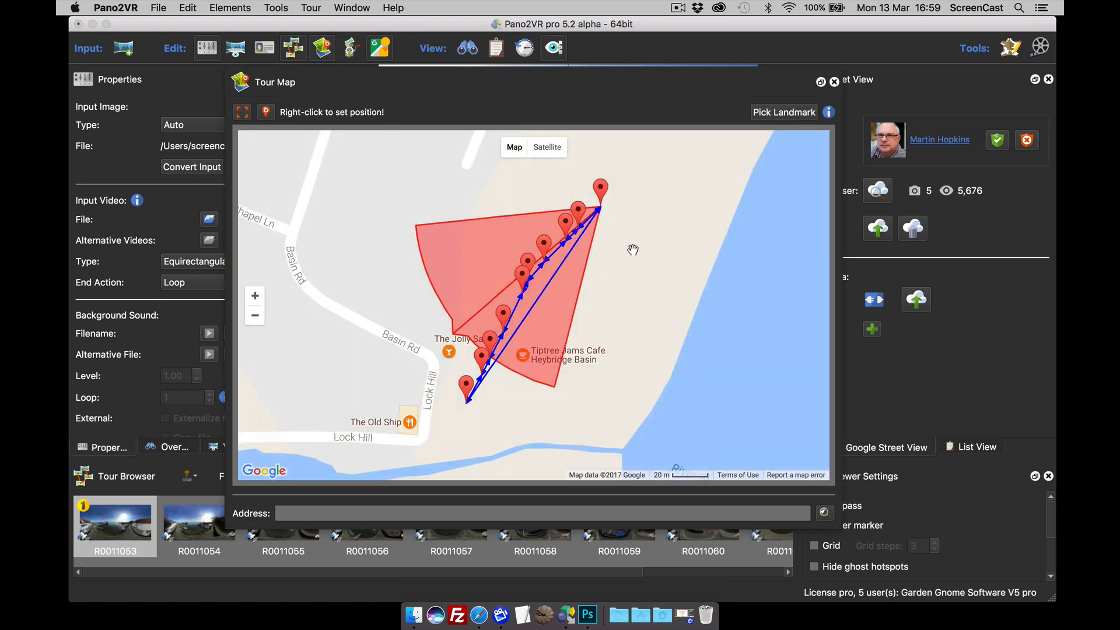
left_click_drag(633, 249, 620, 222)
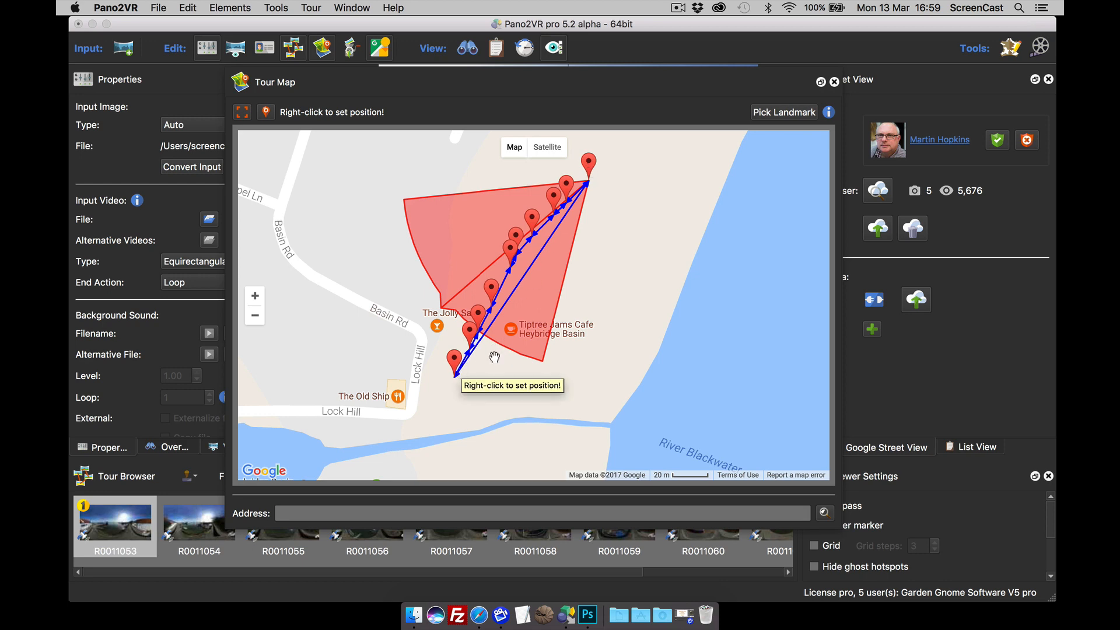
left_click(453, 361)
left_click(408, 311)
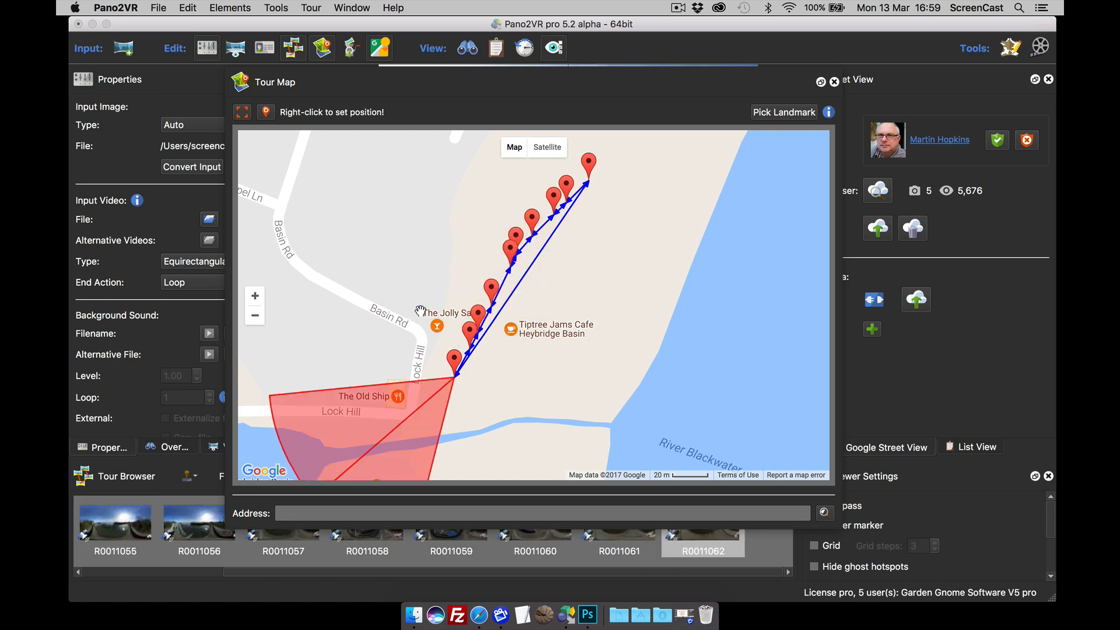
left_click(589, 163)
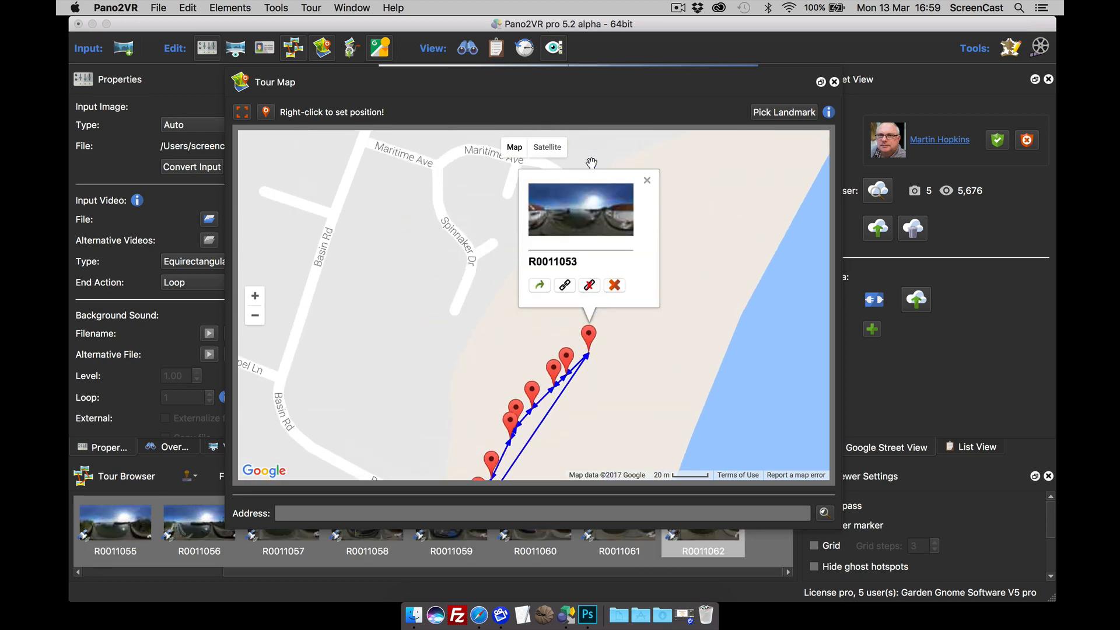
left_click(589, 287)
left_click_drag(658, 312, 705, 167)
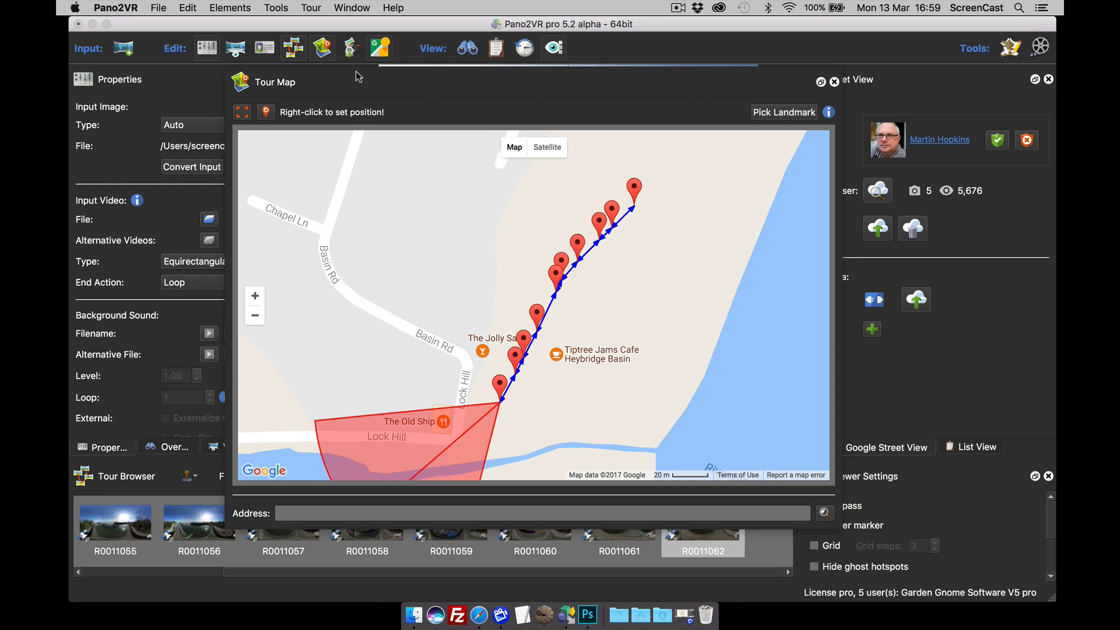
left_click(320, 49)
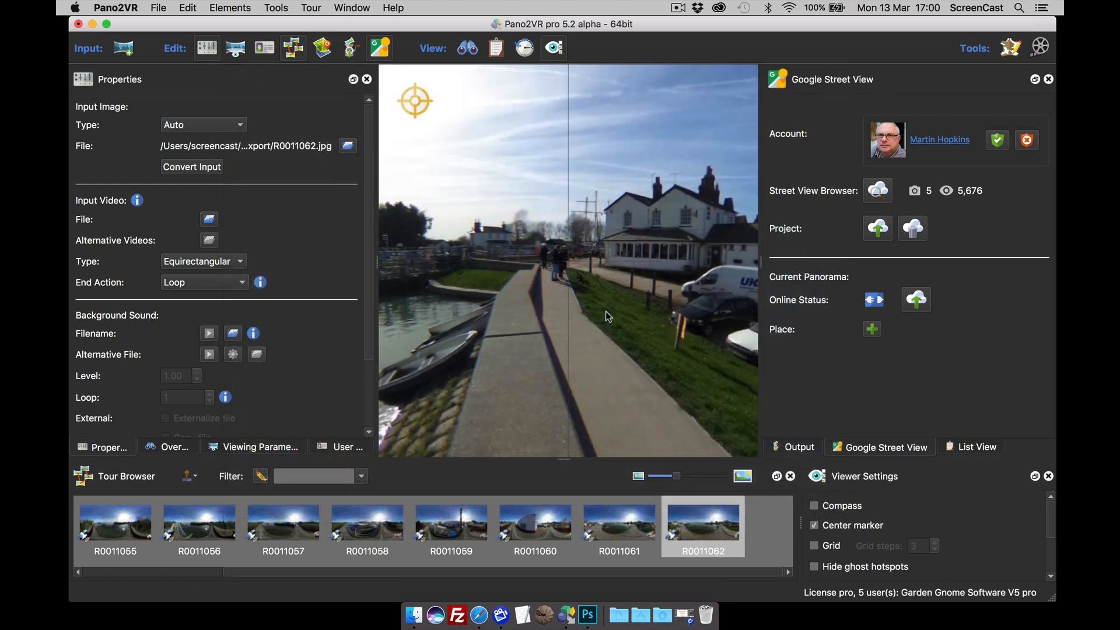
Step: Follow the hotspots back from R0011062 through every panorama to R0011053
left_click_drag(605, 310, 492, 326)
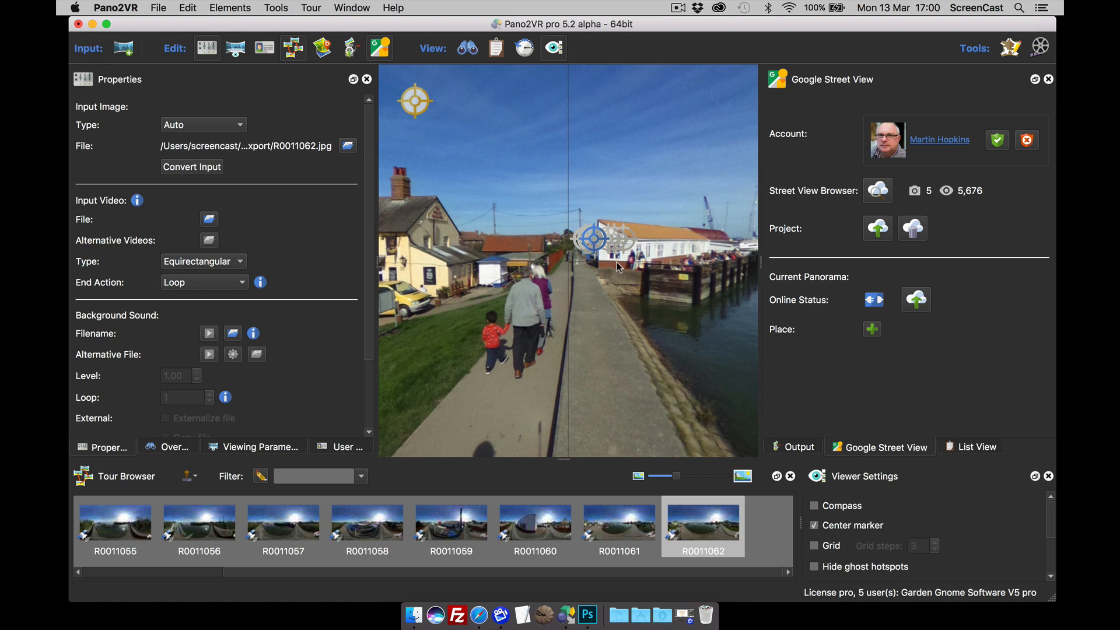
left_click(591, 241)
left_click(575, 265)
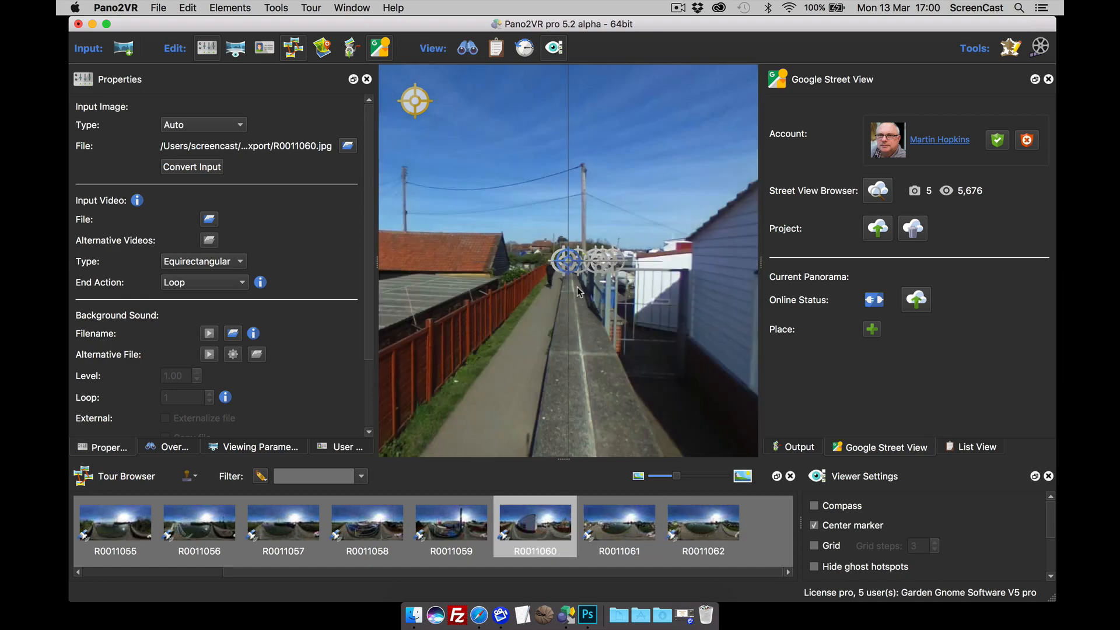
left_click(574, 267)
left_click(576, 273)
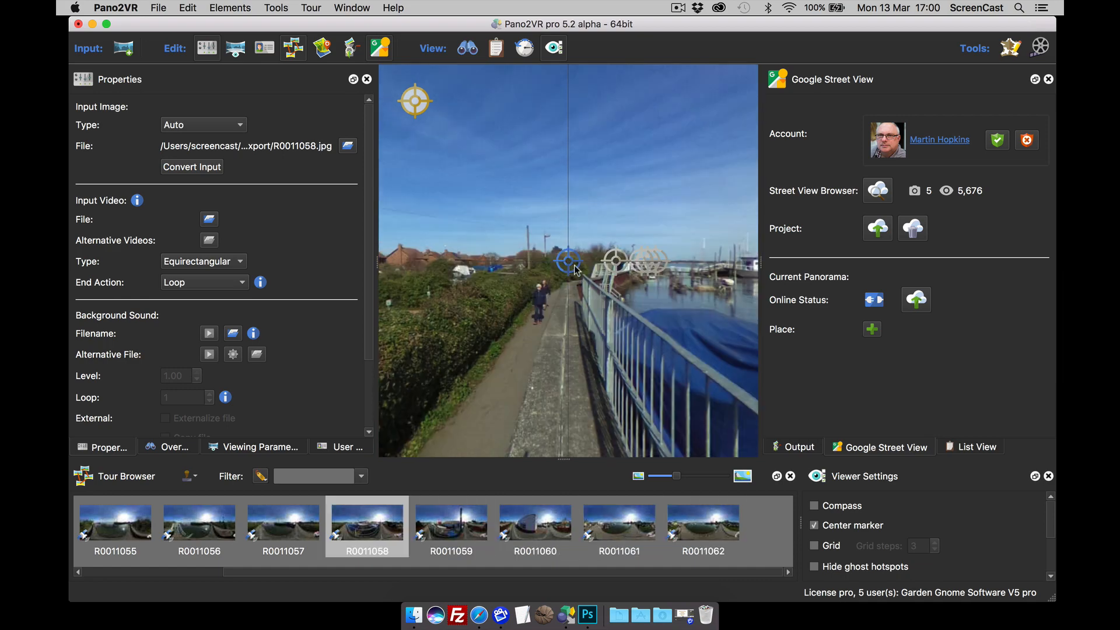
left_click(578, 275)
left_click(577, 276)
left_click(577, 275)
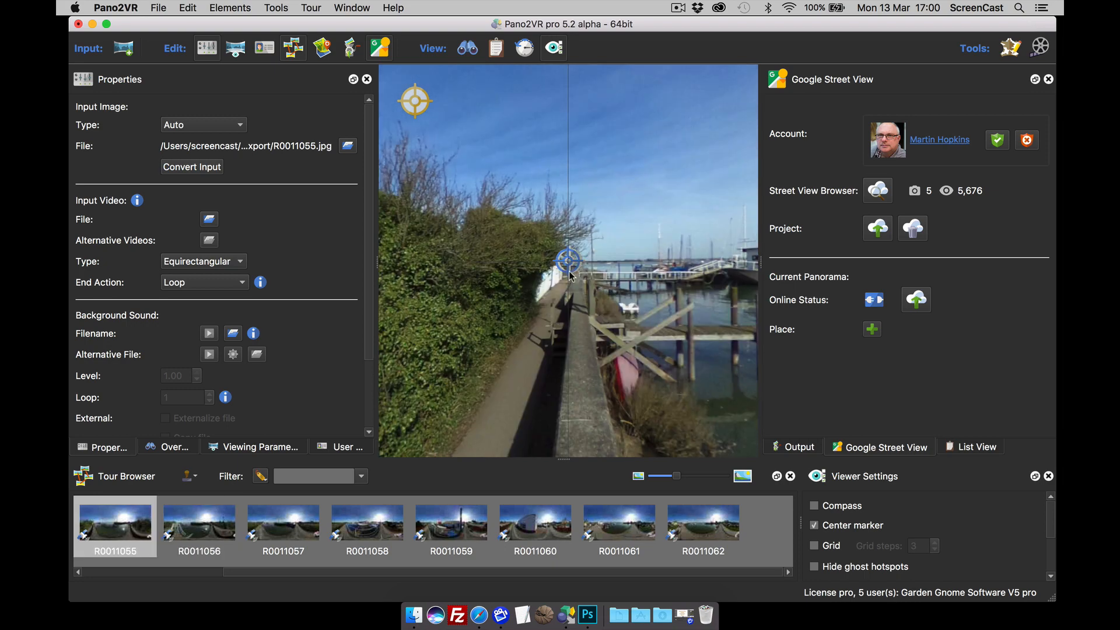
left_click(576, 273)
left_click(575, 269)
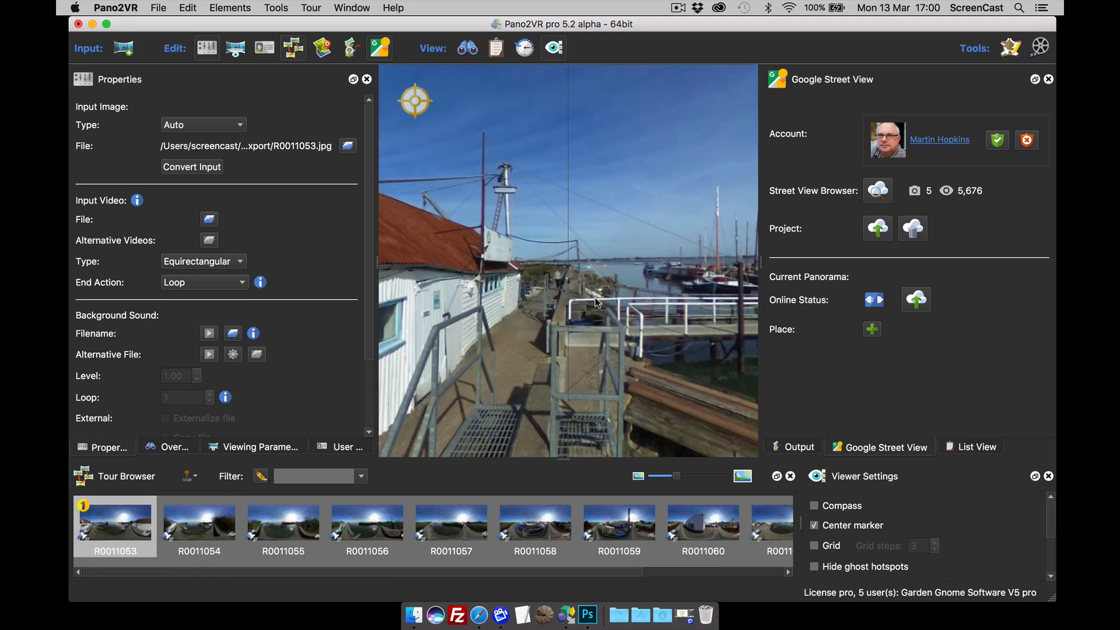
Step: Follow the hotspots forward from R0011053 through every panorama to R0011062
left_click_drag(575, 286, 543, 309)
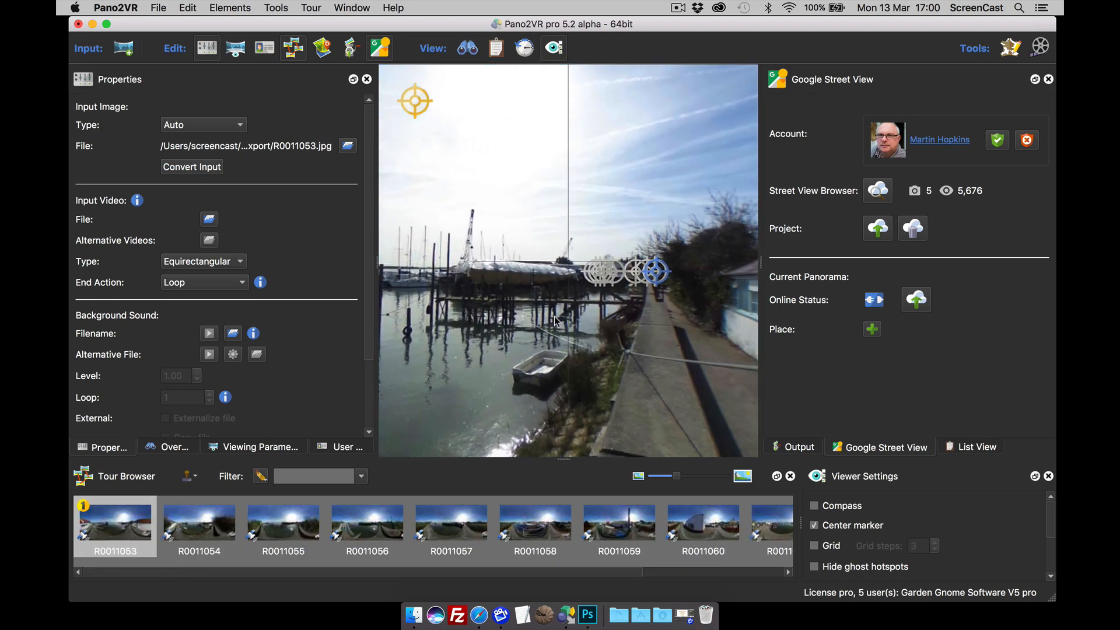
left_click(653, 280)
left_click(653, 279)
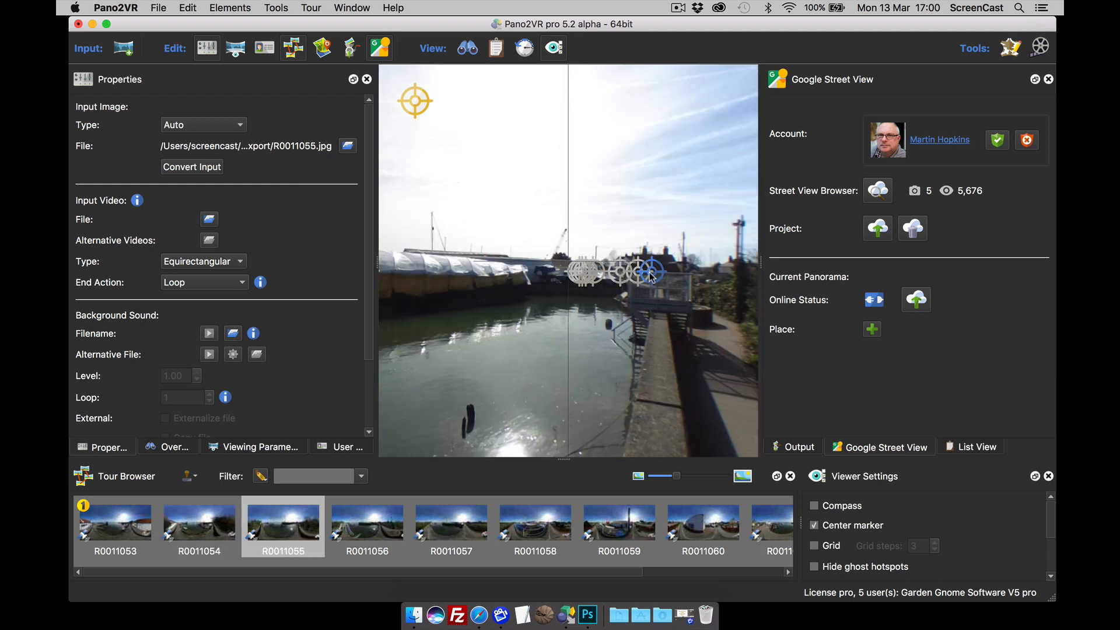
left_click(651, 276)
left_click(629, 284)
left_click(574, 272)
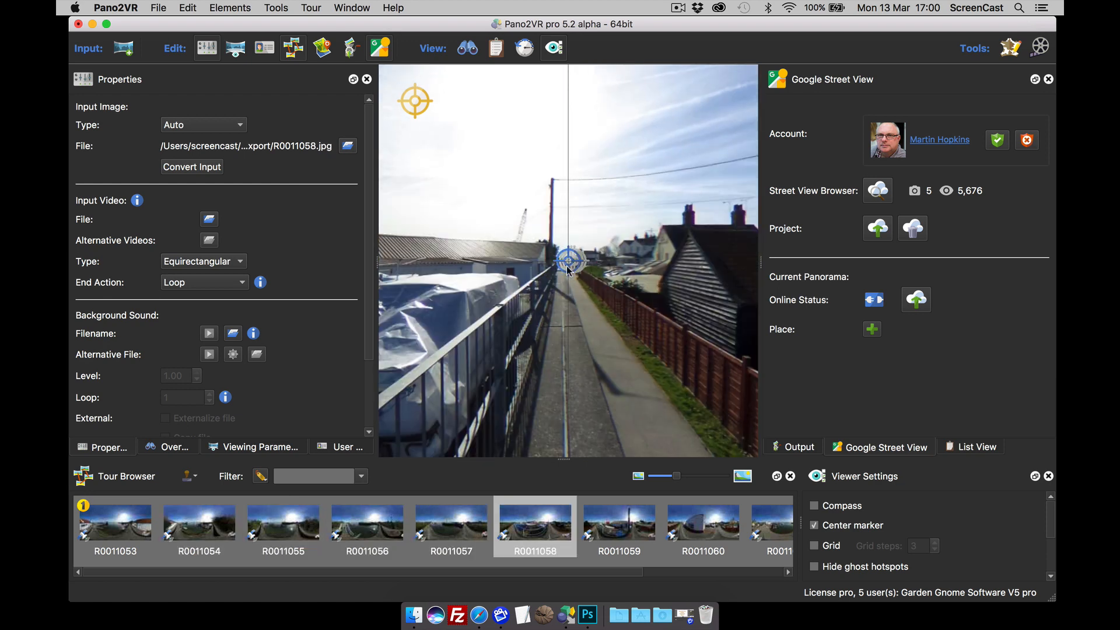
left_click(567, 267)
left_click(570, 277)
left_click(571, 281)
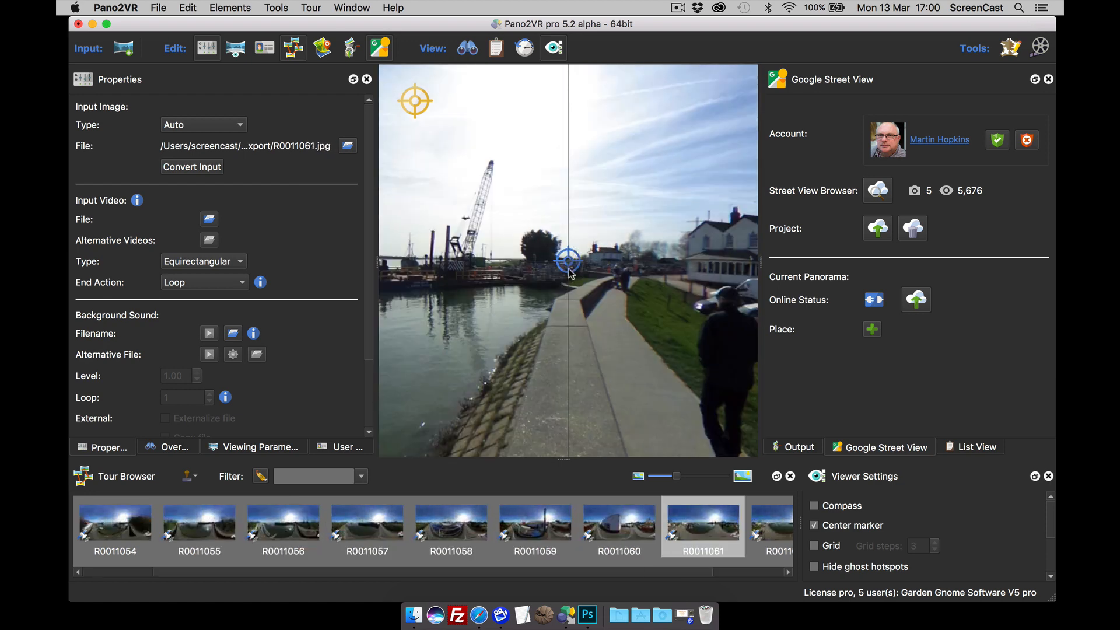
left_click(571, 278)
left_click_drag(639, 353, 588, 322)
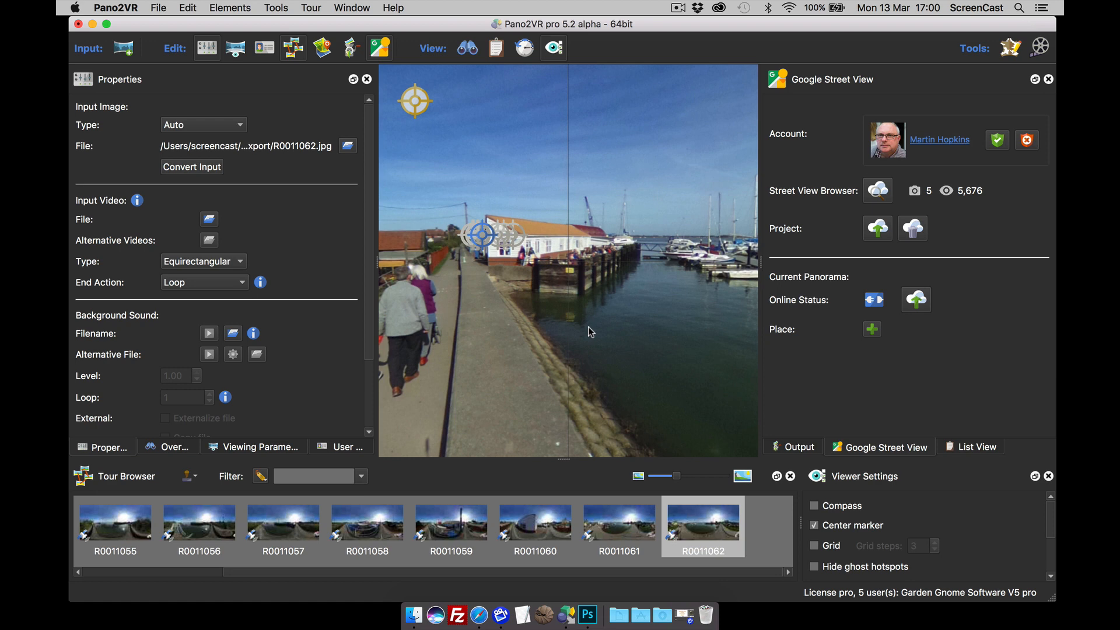
Step: Select R0011055, R0011056 and R0011057 and start assigning them a Street View place
left_click(115, 521)
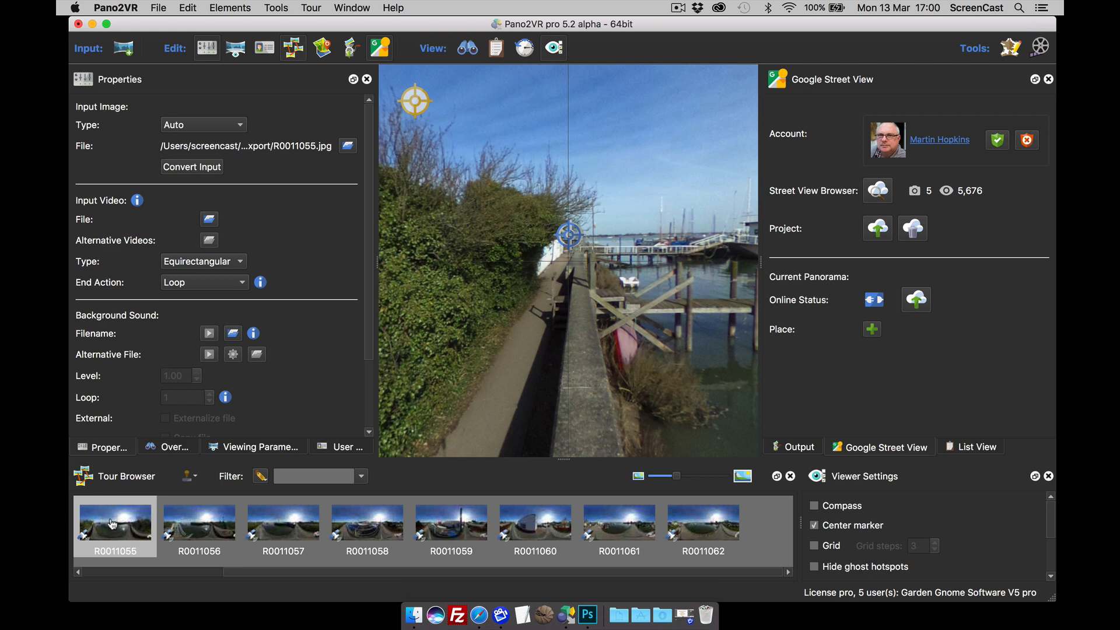
left_click(188, 530, "super")
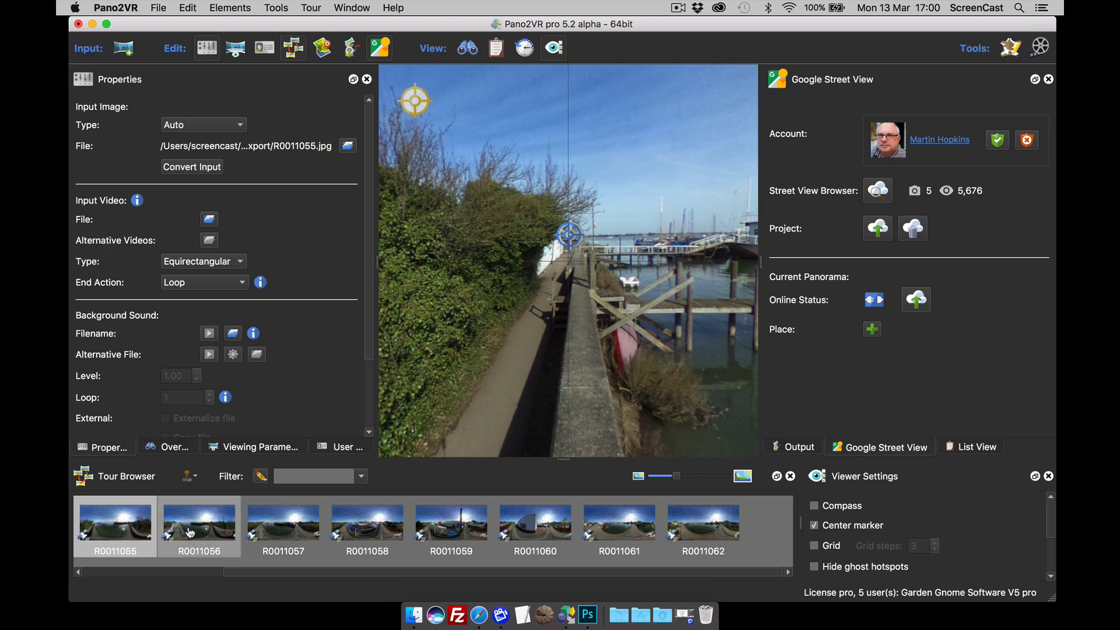
left_click(286, 529, "super")
left_click(872, 330)
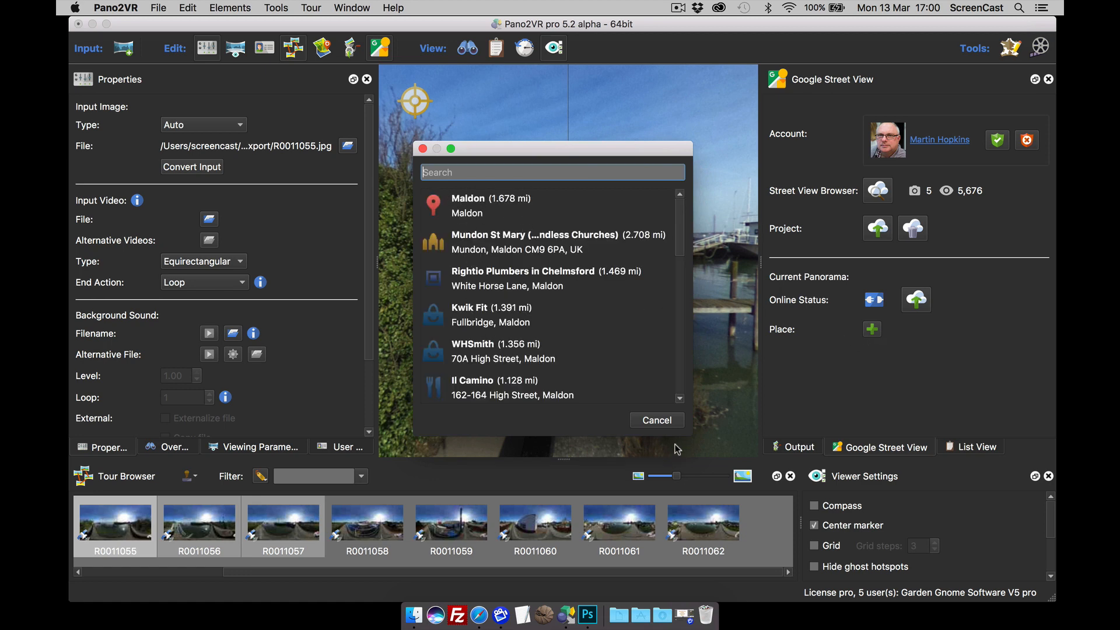
Step: Give R0011055 the place Heybridge Basin via search and copy it to all other panoramas
left_click(657, 420)
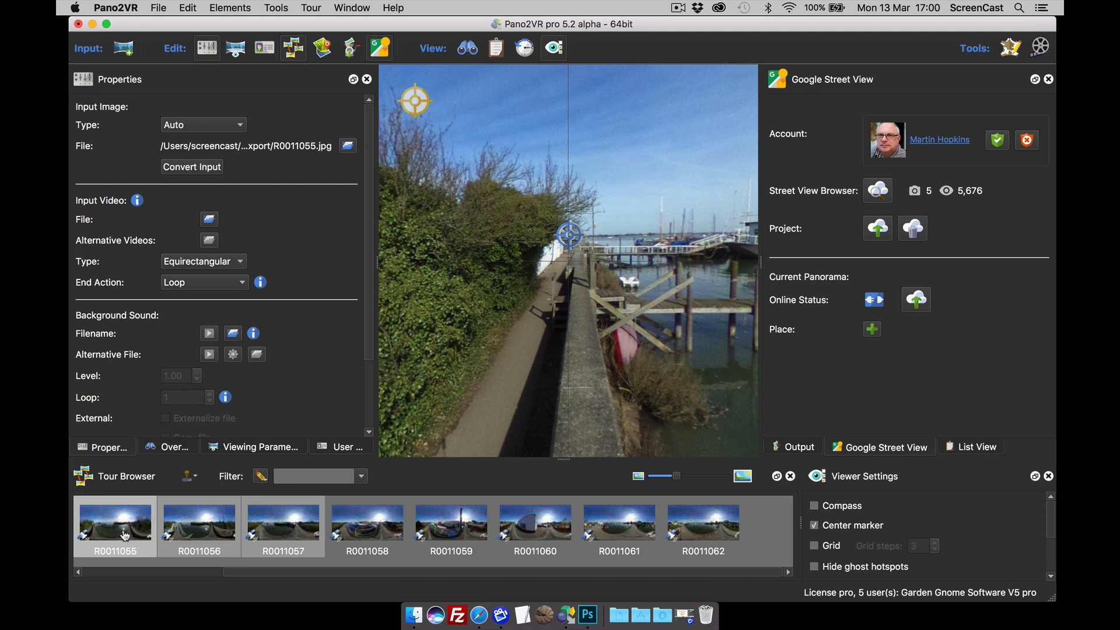
left_click(379, 536)
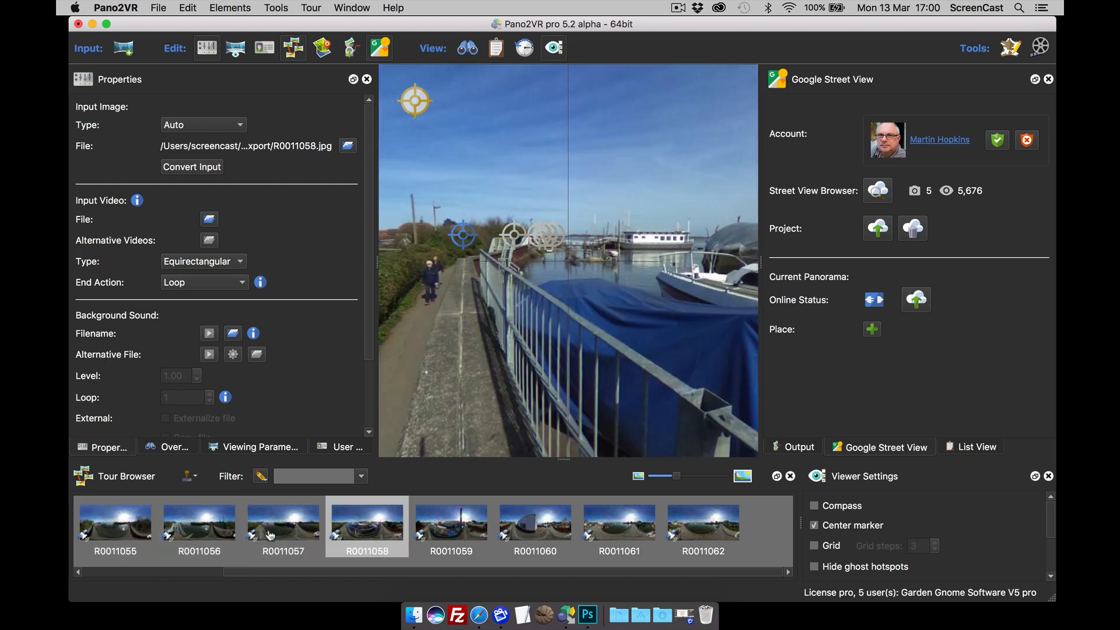
left_click(110, 532)
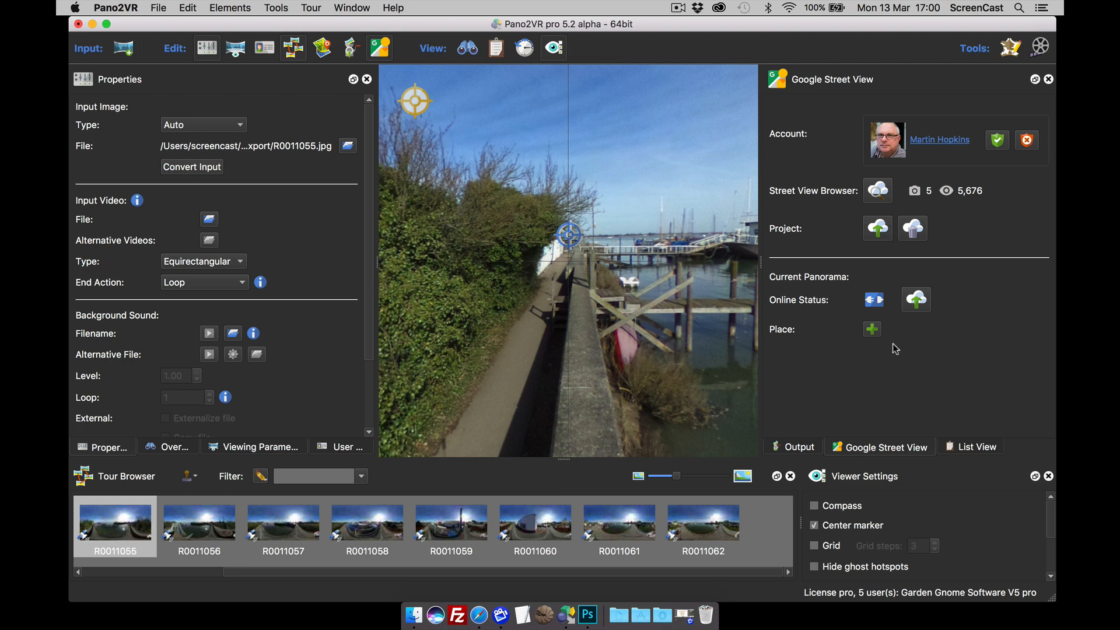
left_click(872, 330)
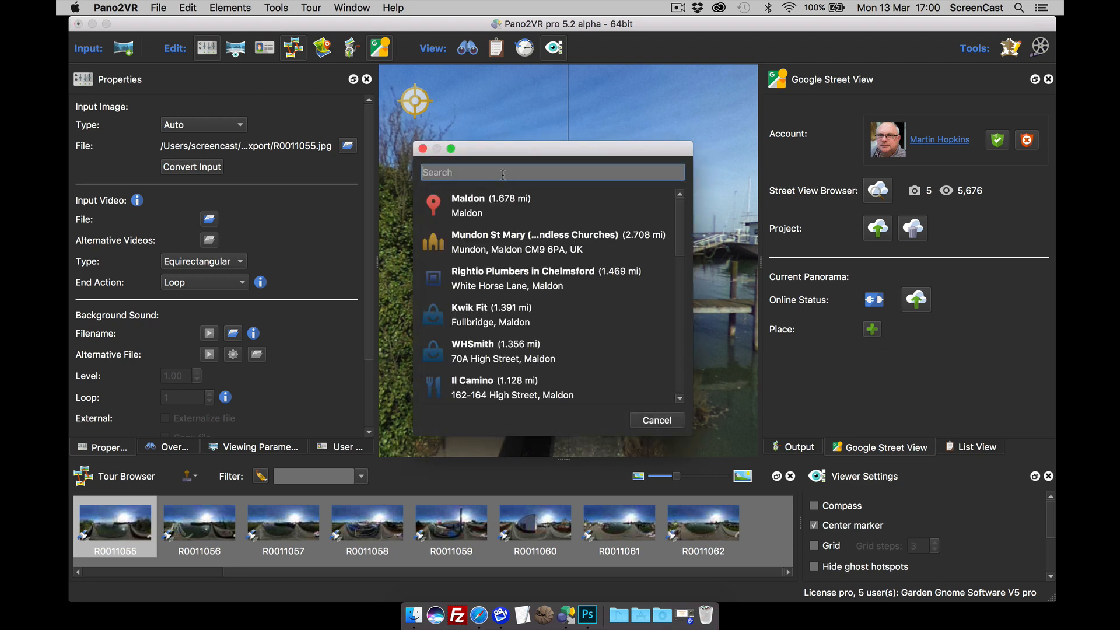
type("Hyb")
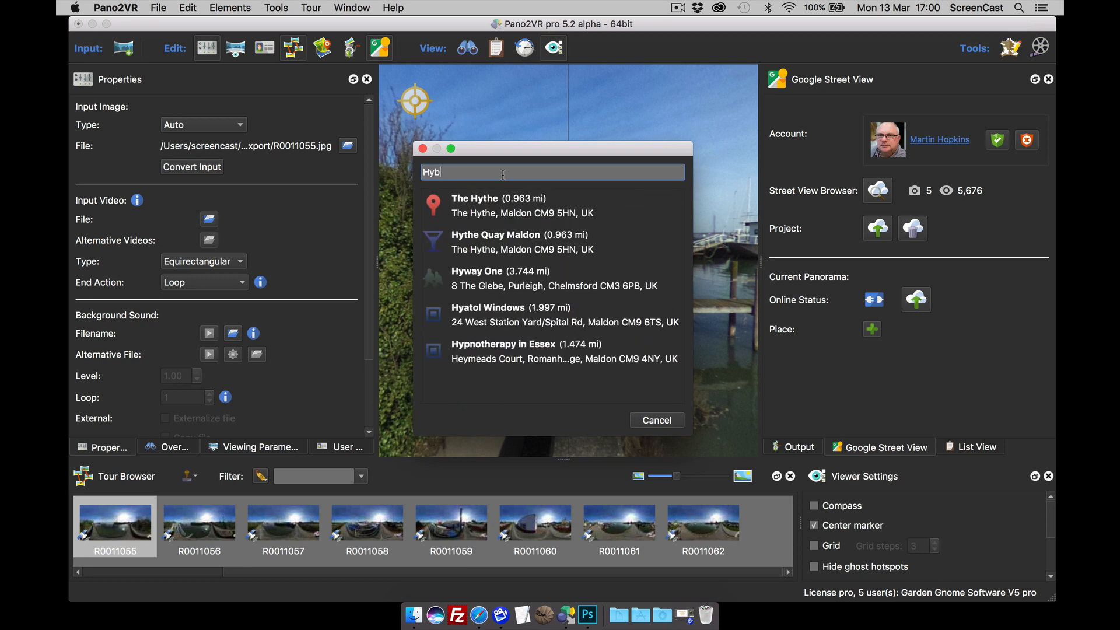
type("ridge B")
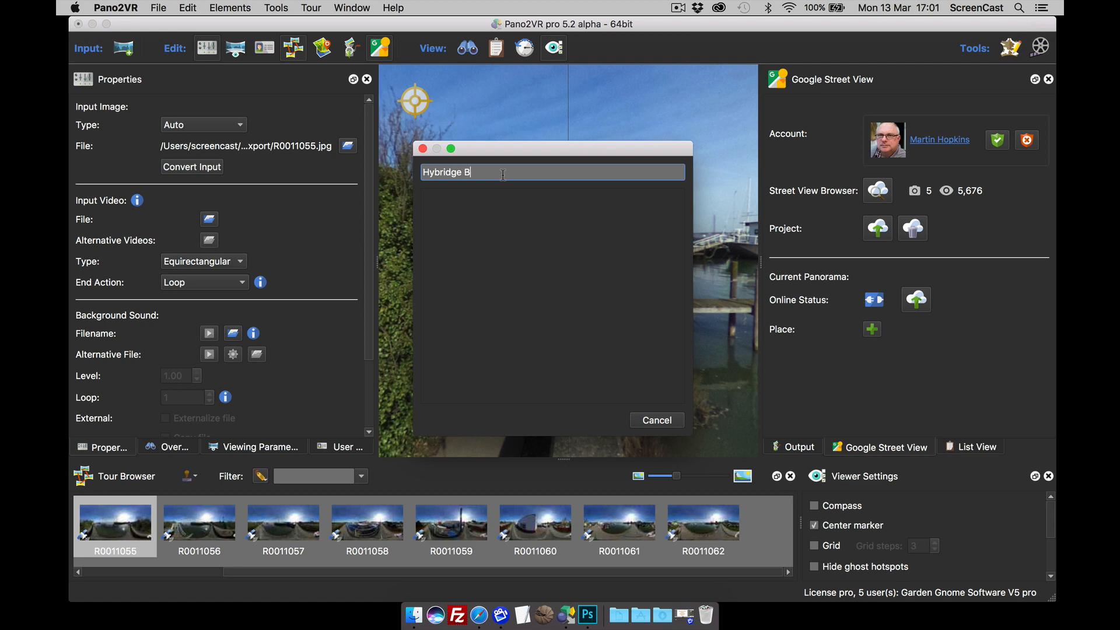
type("asi")
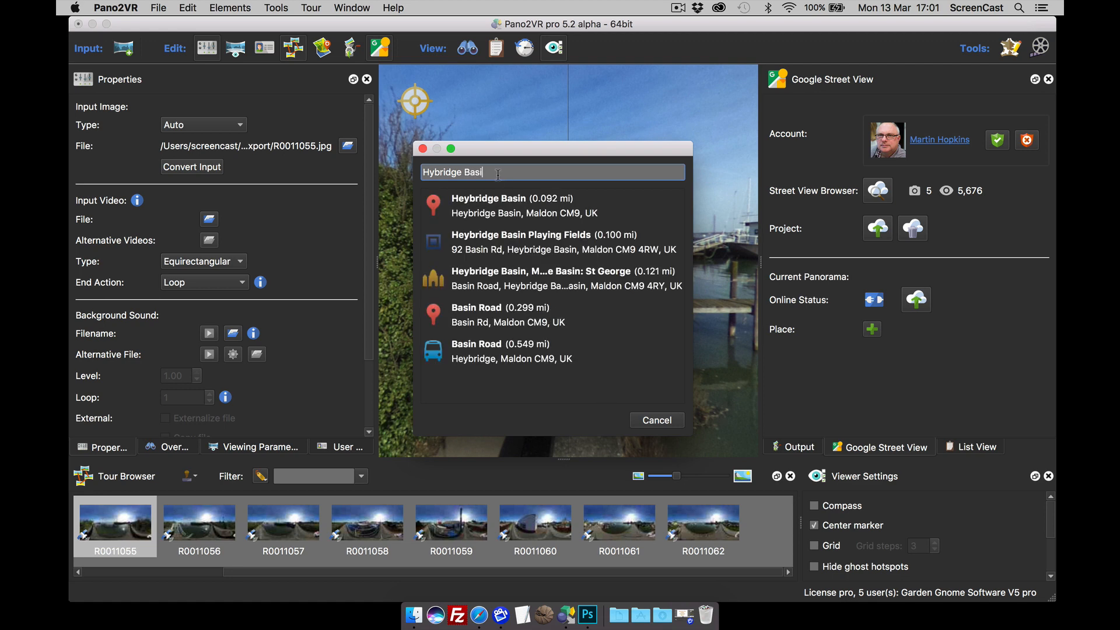
left_click(510, 206)
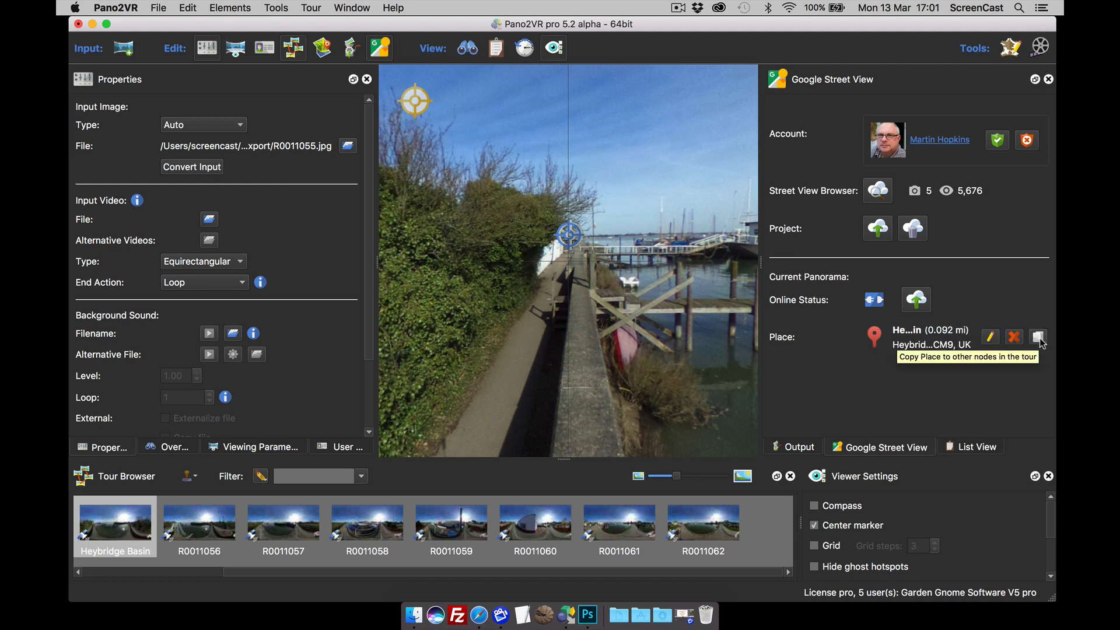
left_click(1038, 338)
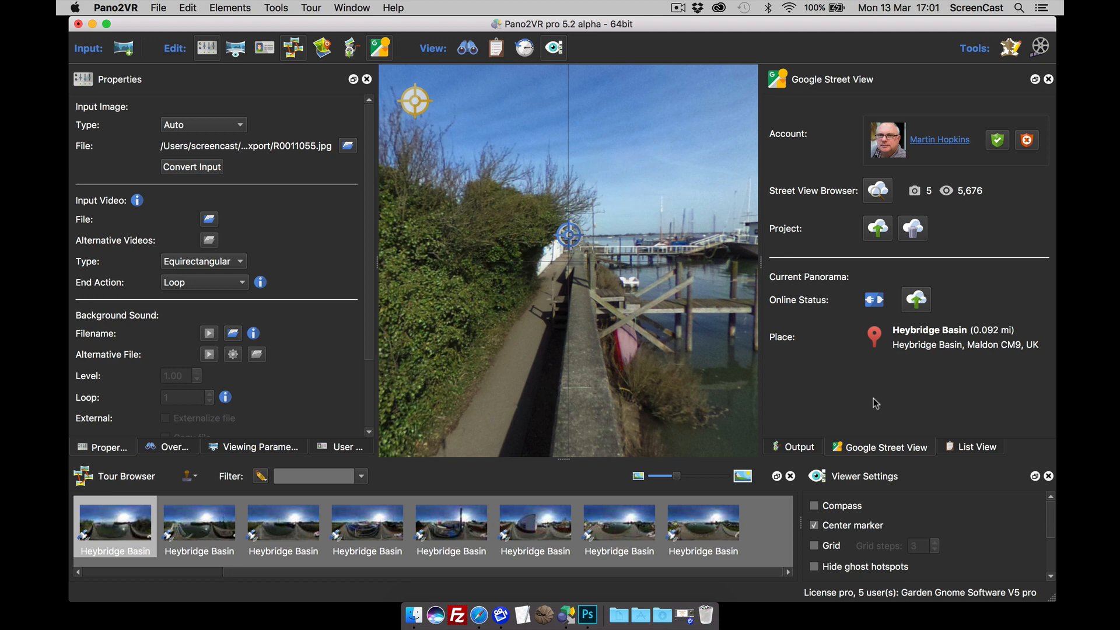
Step: Upload the 10 Heybridge Basin images to Street View, then open the Street View Browser
left_click(878, 228)
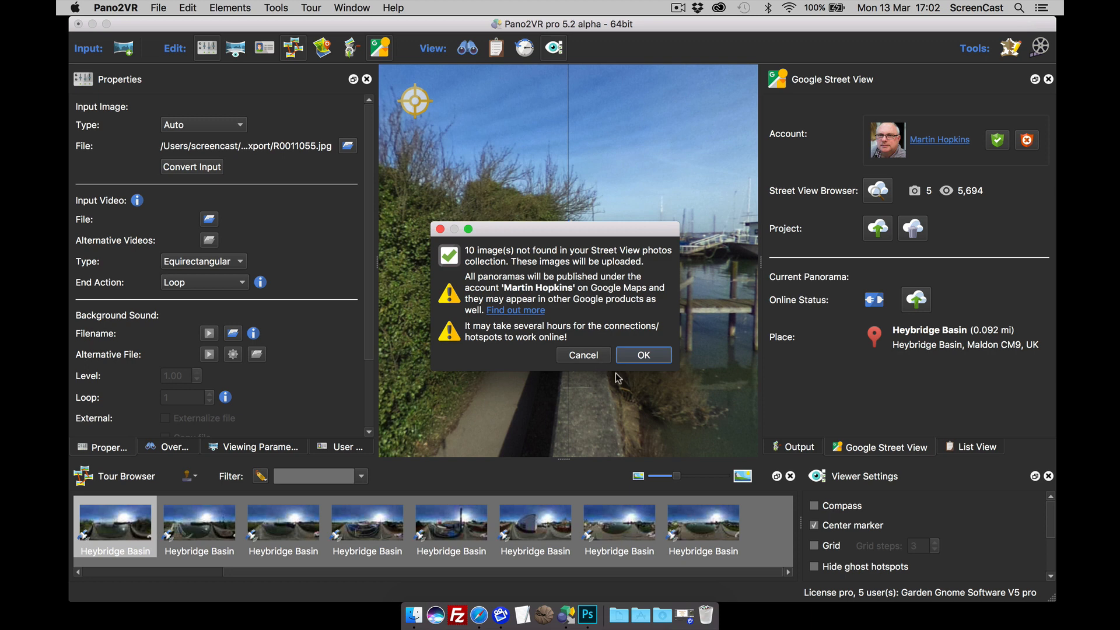
left_click(644, 356)
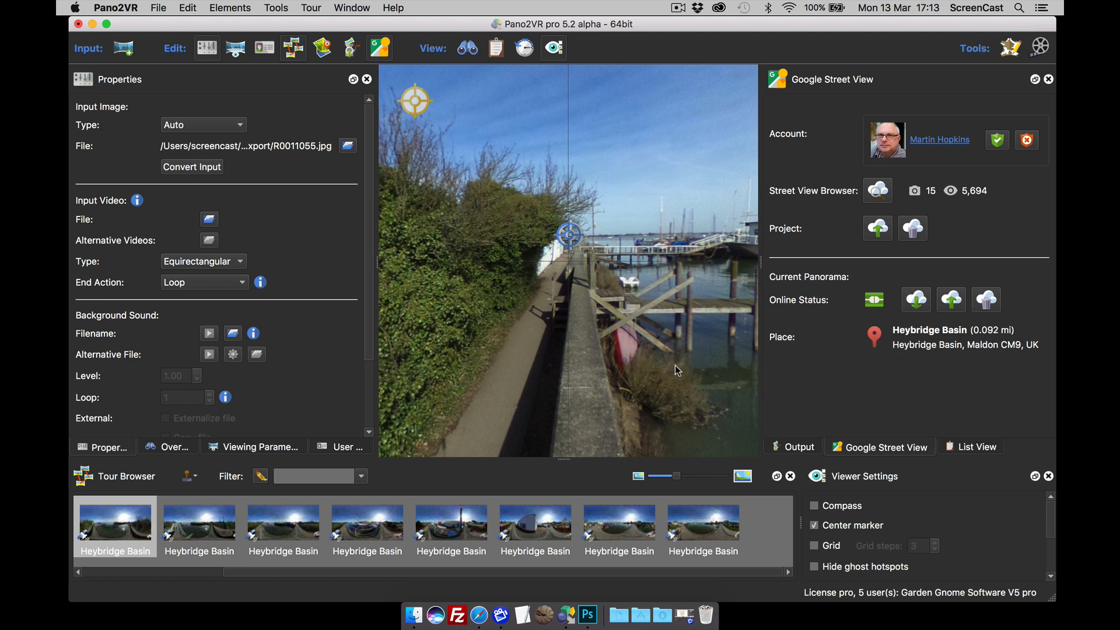
mouse_move(878, 304)
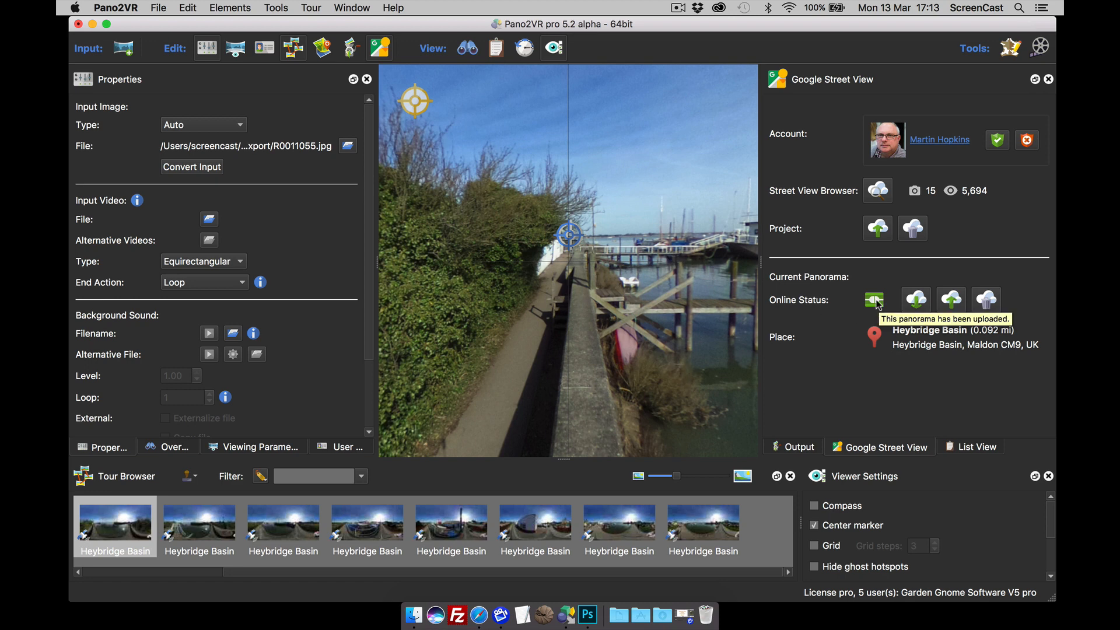
left_click(192, 531)
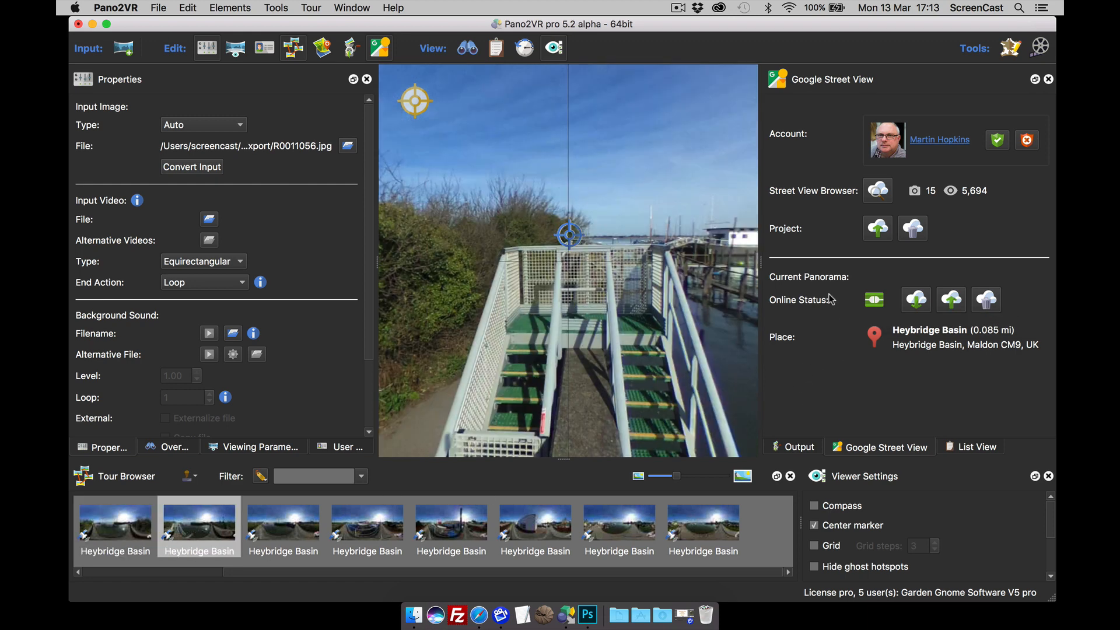
left_click(875, 193)
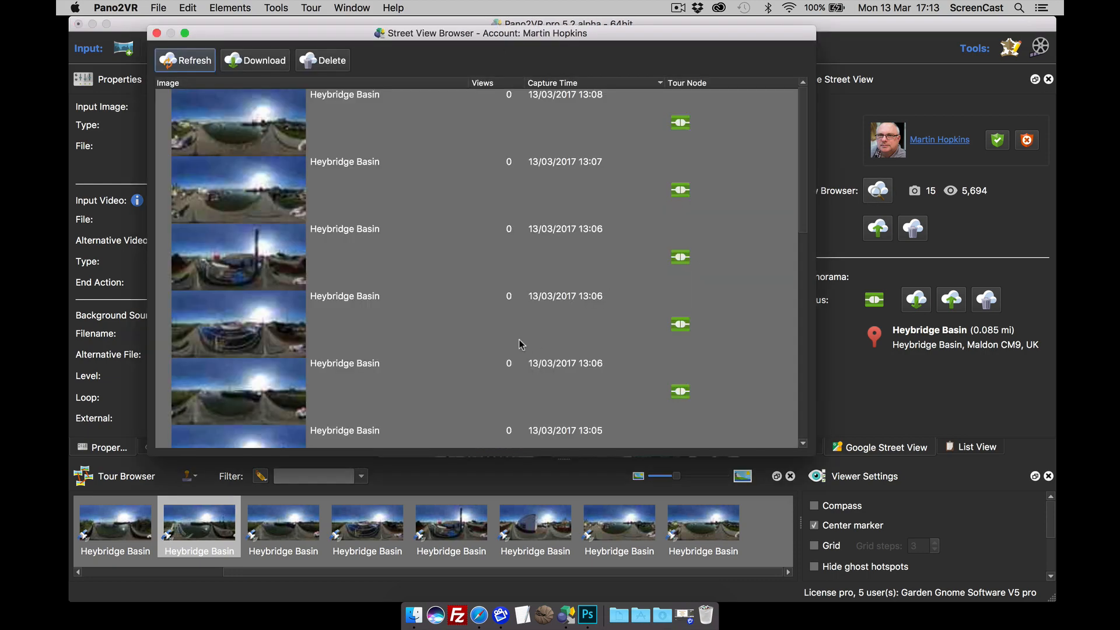
Step: Browse the list, expanding and collapsing the Tourism Toronto and Layer Marney Tower tours, then close it
scroll(522, 344, "down", 5)
scroll(522, 344, "up", 5)
scroll(521, 345, "down", 5)
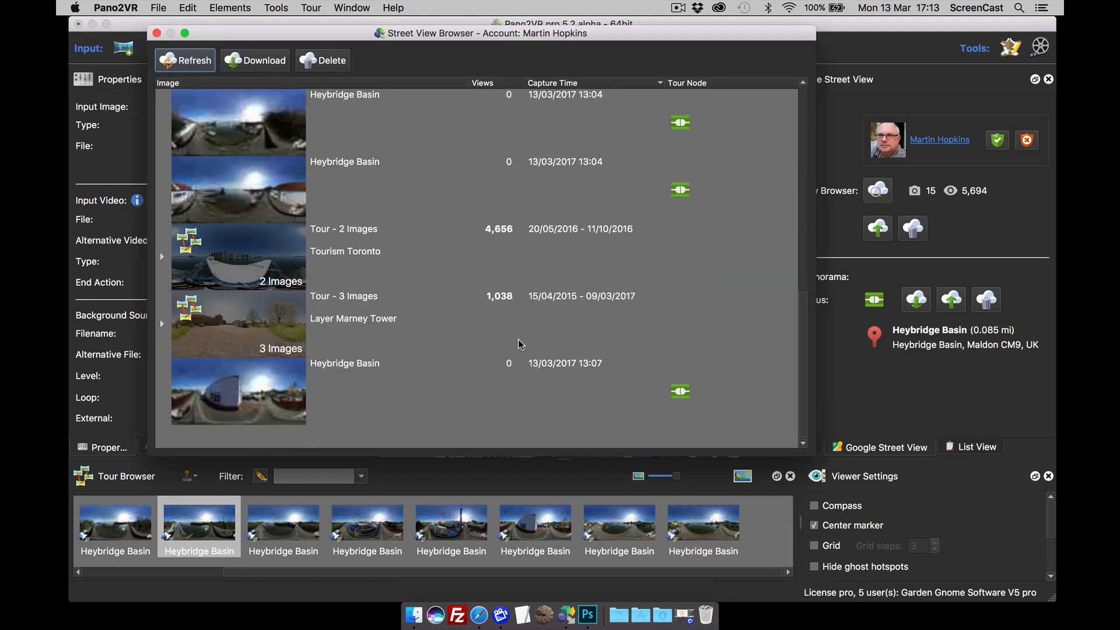
left_click(163, 257)
left_click(163, 259)
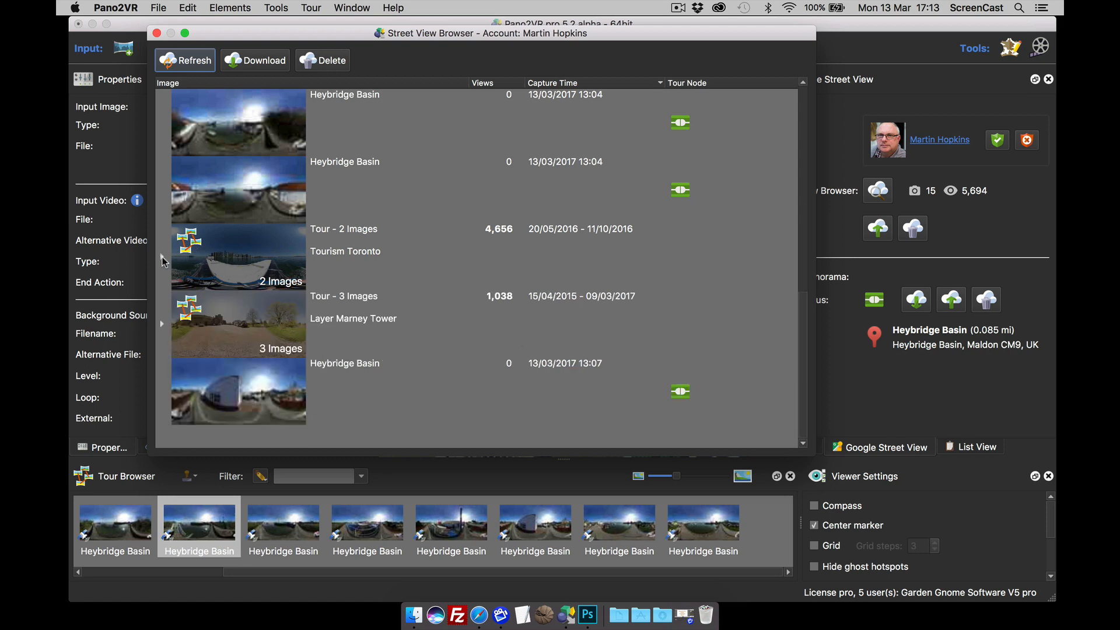
left_click(162, 325)
scroll(250, 296, "down", 3)
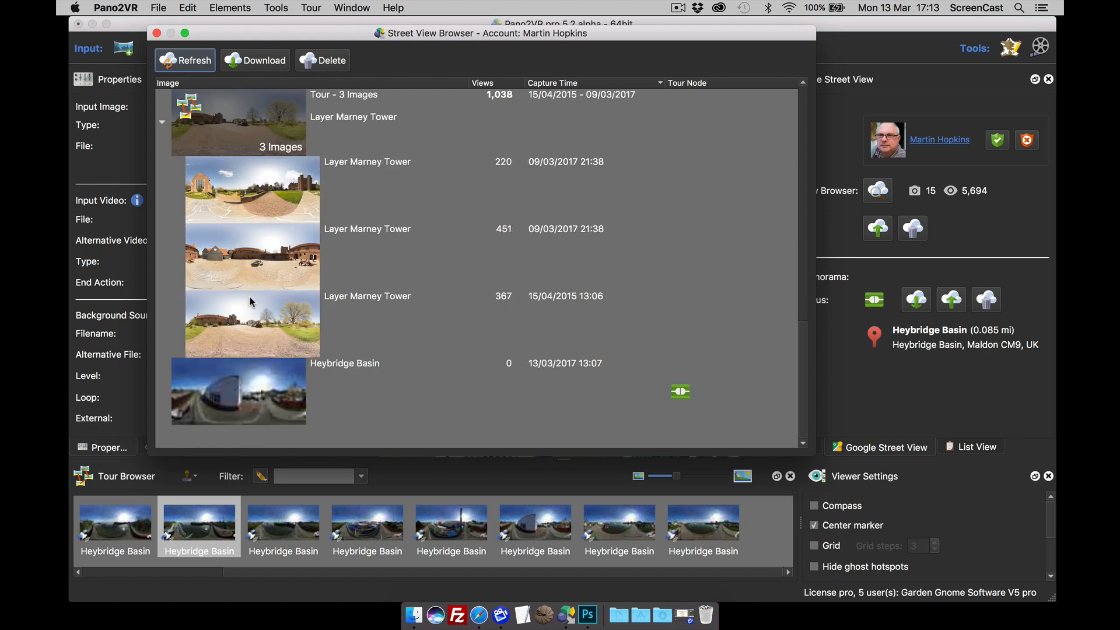
scroll(250, 296, "up", 6)
scroll(249, 296, "down", 6)
left_click(163, 124)
scroll(251, 269, "up", 5)
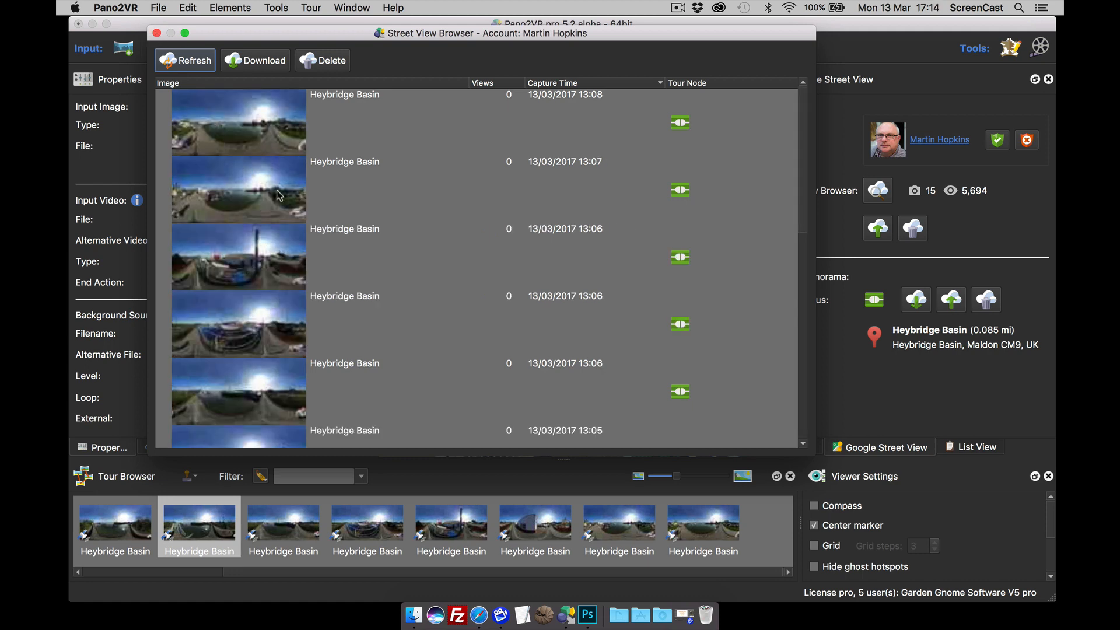
scroll(280, 195, "down", 5)
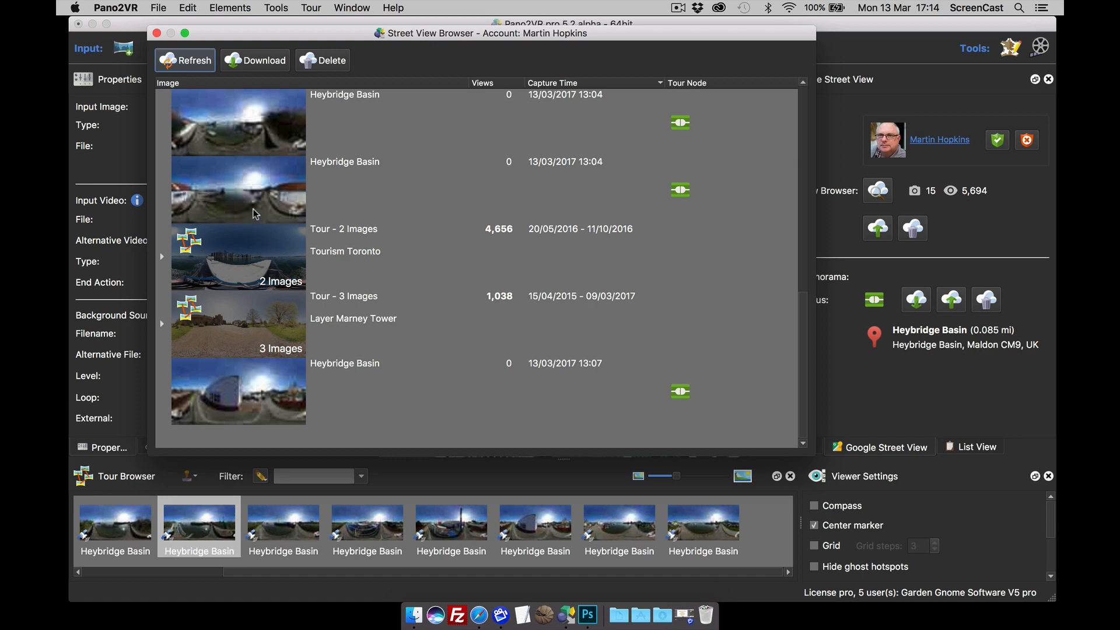
left_click(157, 33)
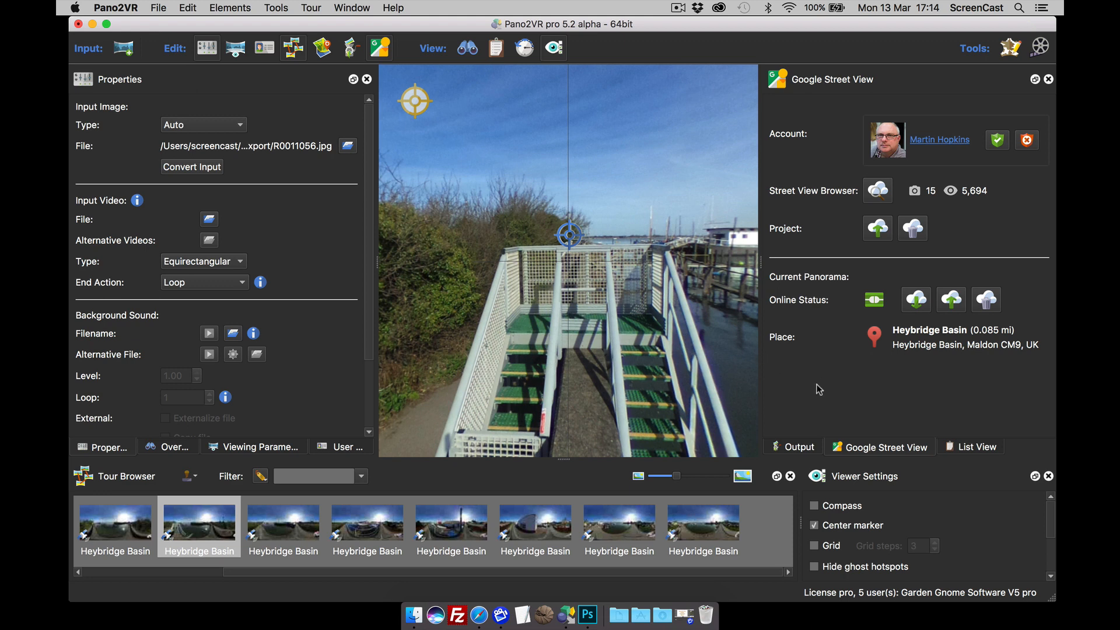
Step: Save the project as Google Export.p2vr and close its window
left_click(158, 8)
left_click(176, 52)
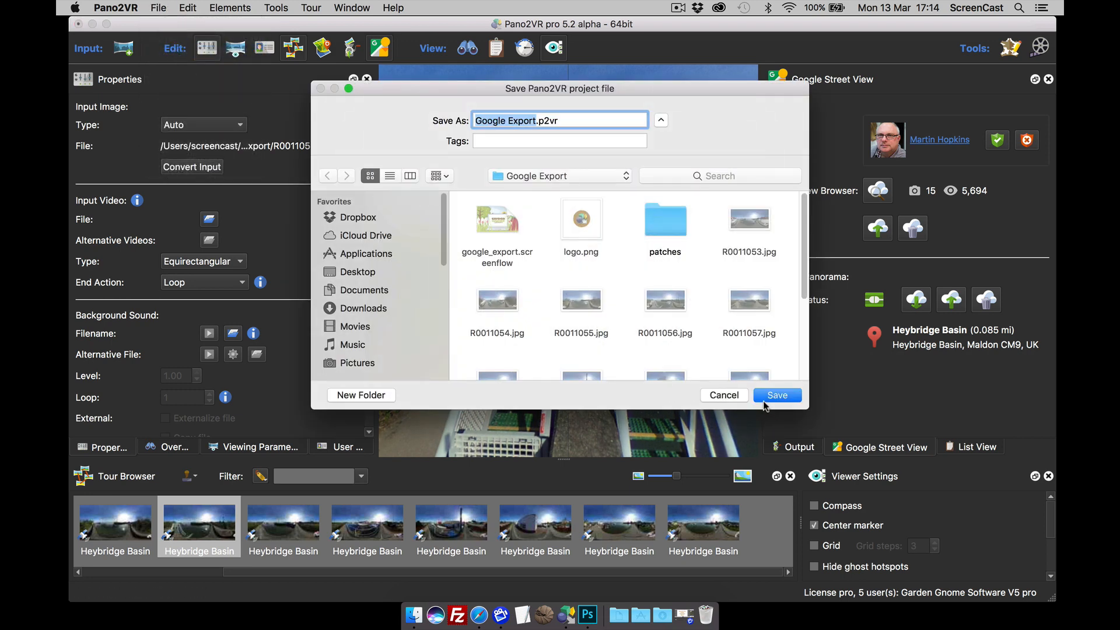
left_click(774, 396)
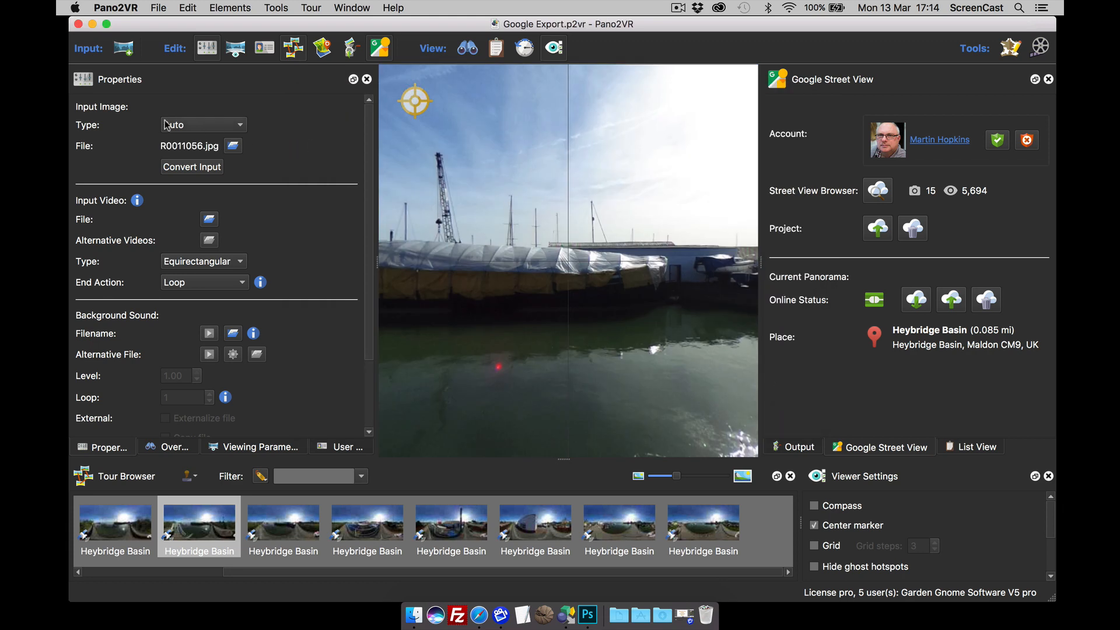
left_click(78, 24)
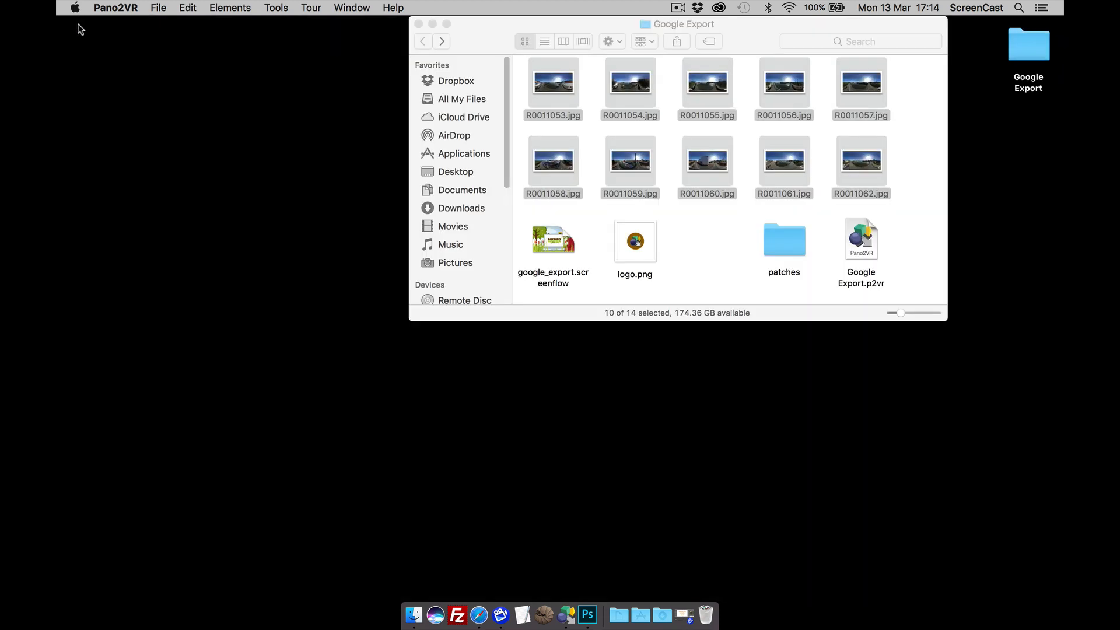
Step: Close the Google Export folder, relaunch Pano2VR from the Dock, dismiss the Welcome screen, nudge window left
left_click(670, 238)
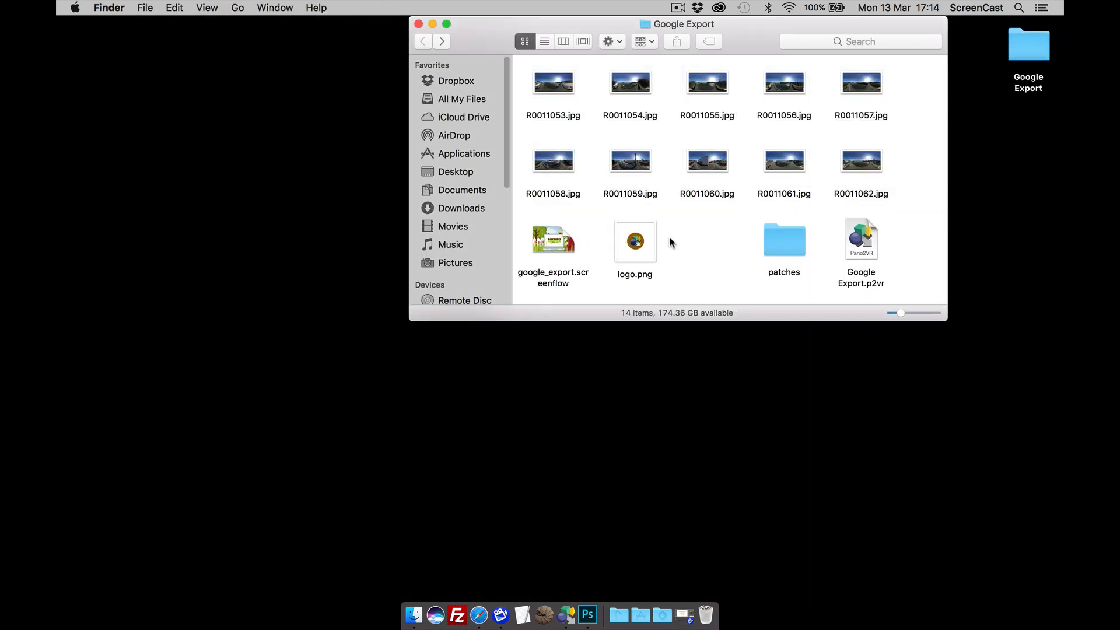
left_click(419, 25)
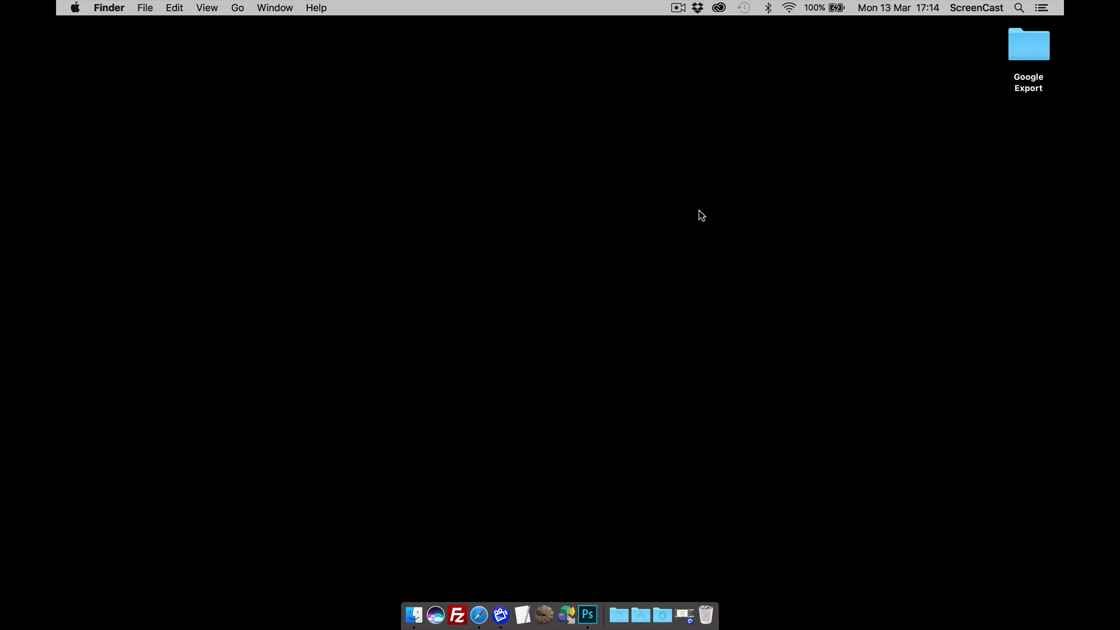
left_click(567, 607)
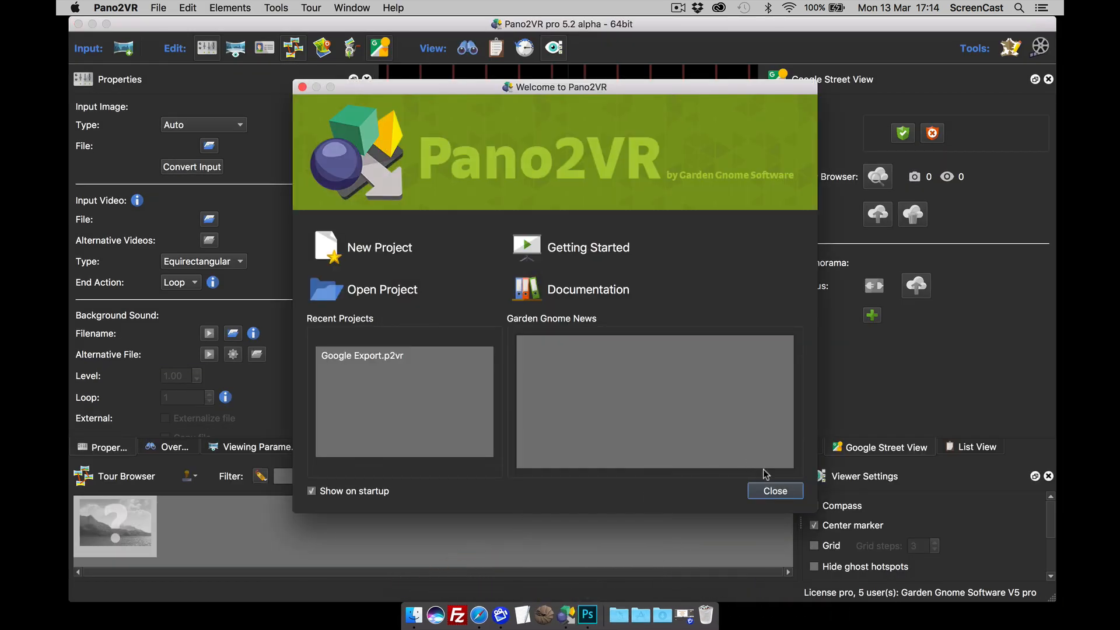
left_click(774, 490)
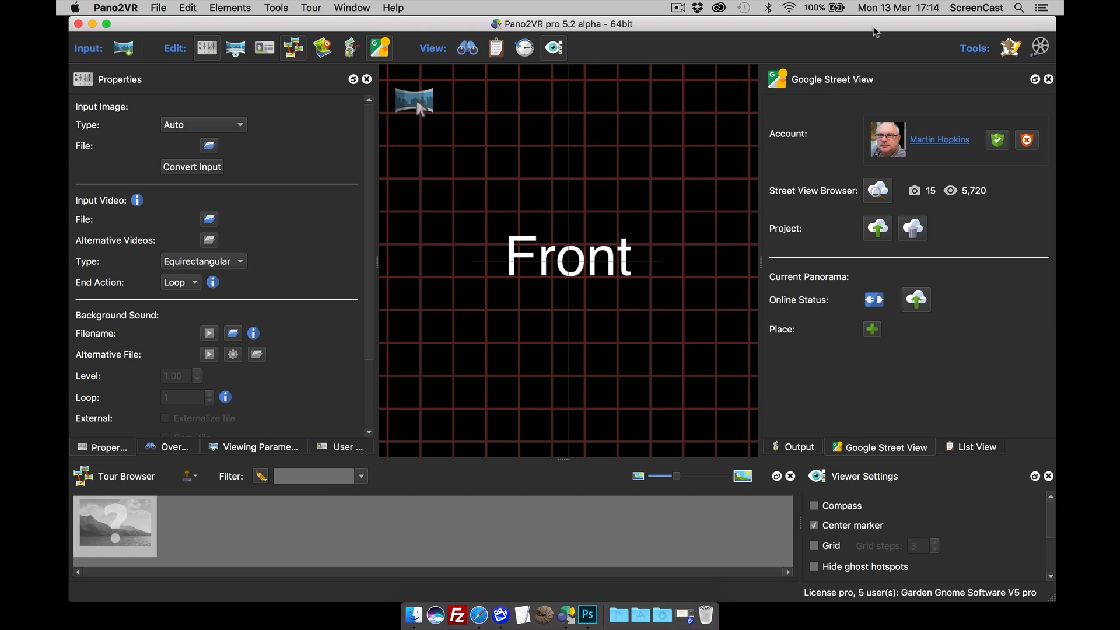
left_click_drag(875, 32, 865, 32)
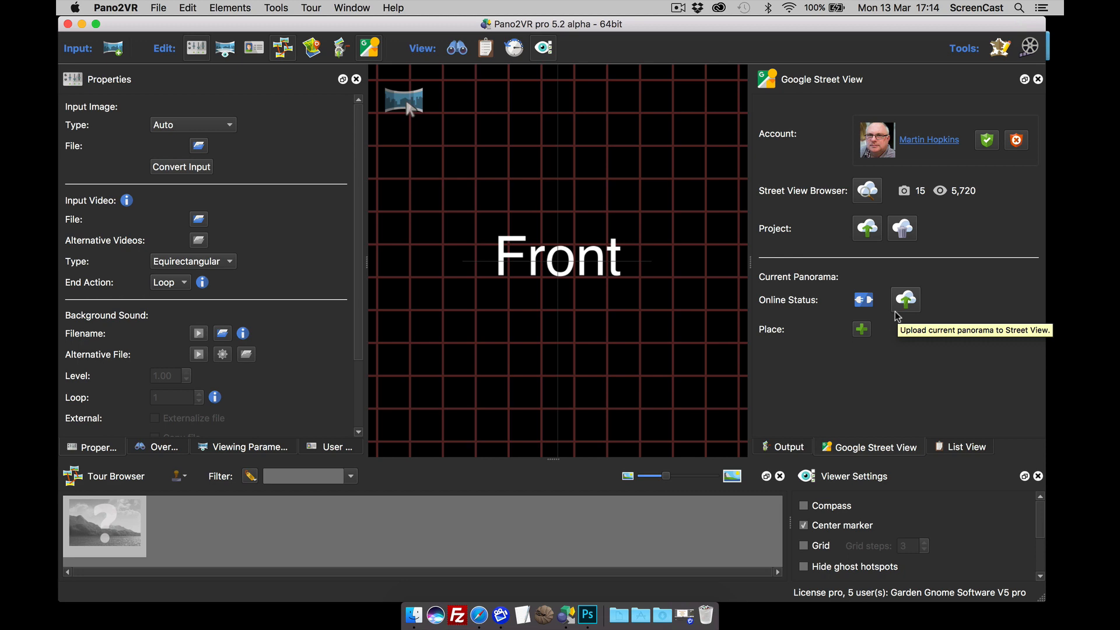
Step: Open the Street View Browser and download the 'Tour - 3 Images / Layer Marney Tower' tour
left_click(867, 199)
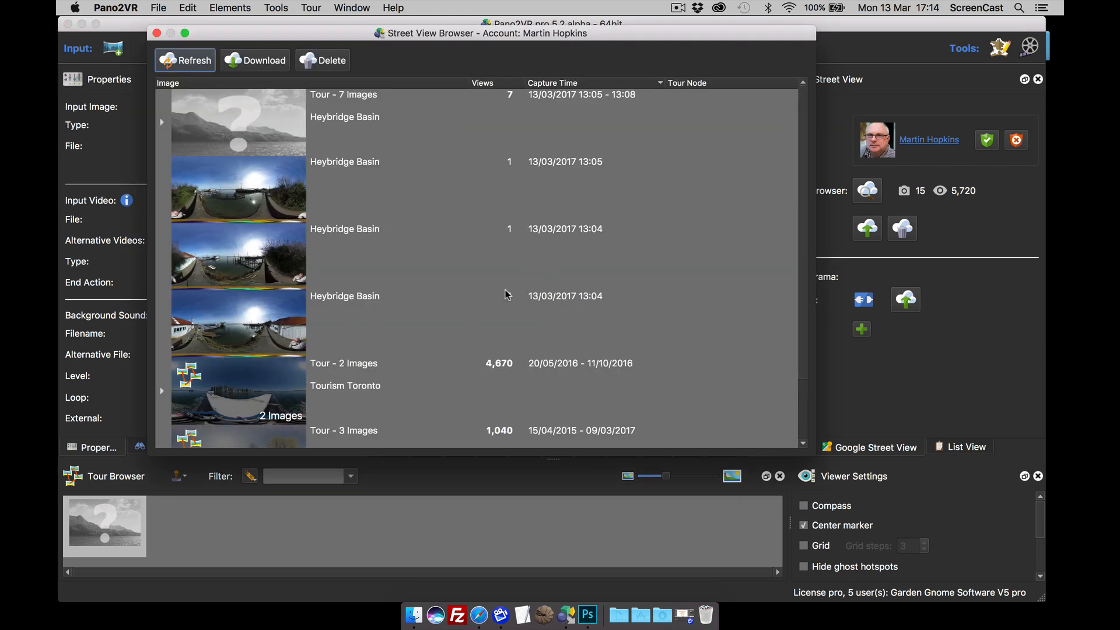
scroll(507, 293, "down", 1)
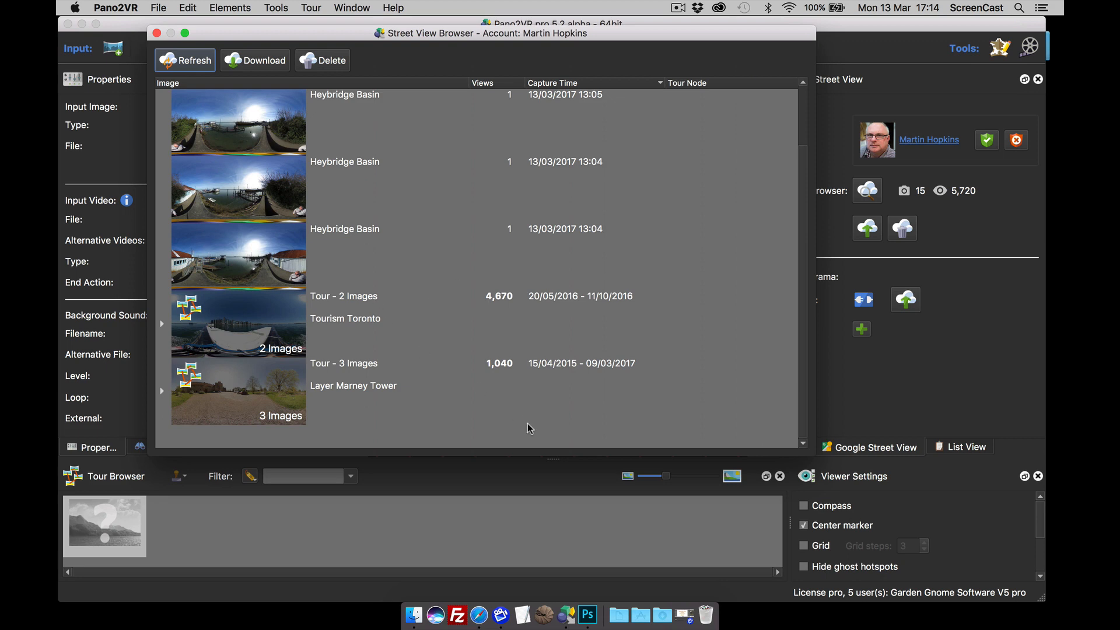
left_click(230, 394)
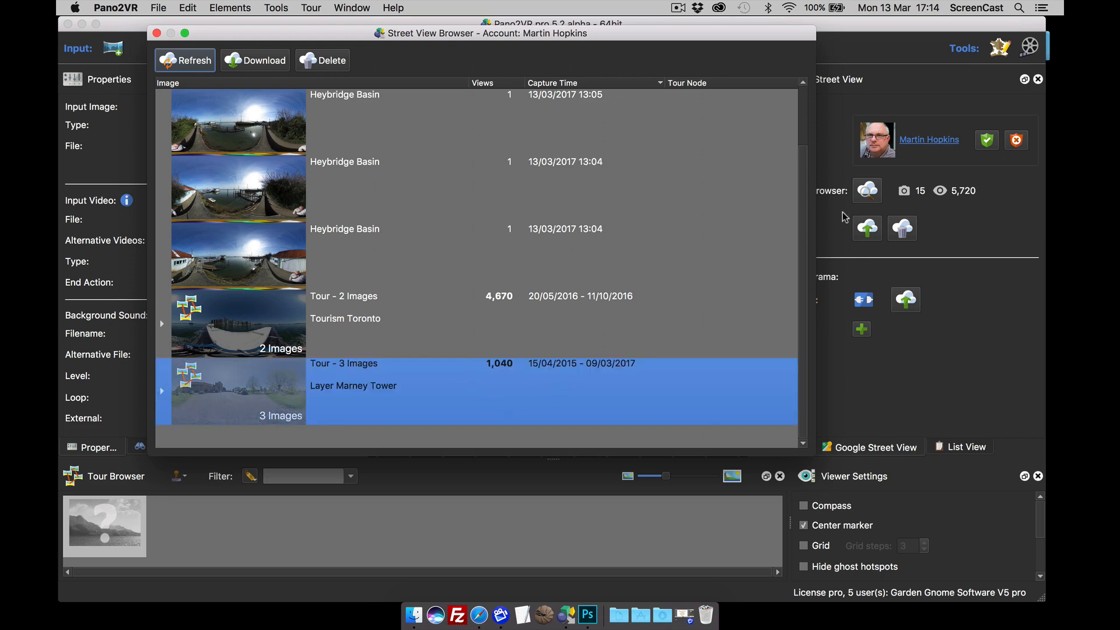
left_click(265, 61)
Step: Dismiss the warning and save the project as 'Layer Marney' in a new Desktop folder 'layermarney'
left_click(569, 256)
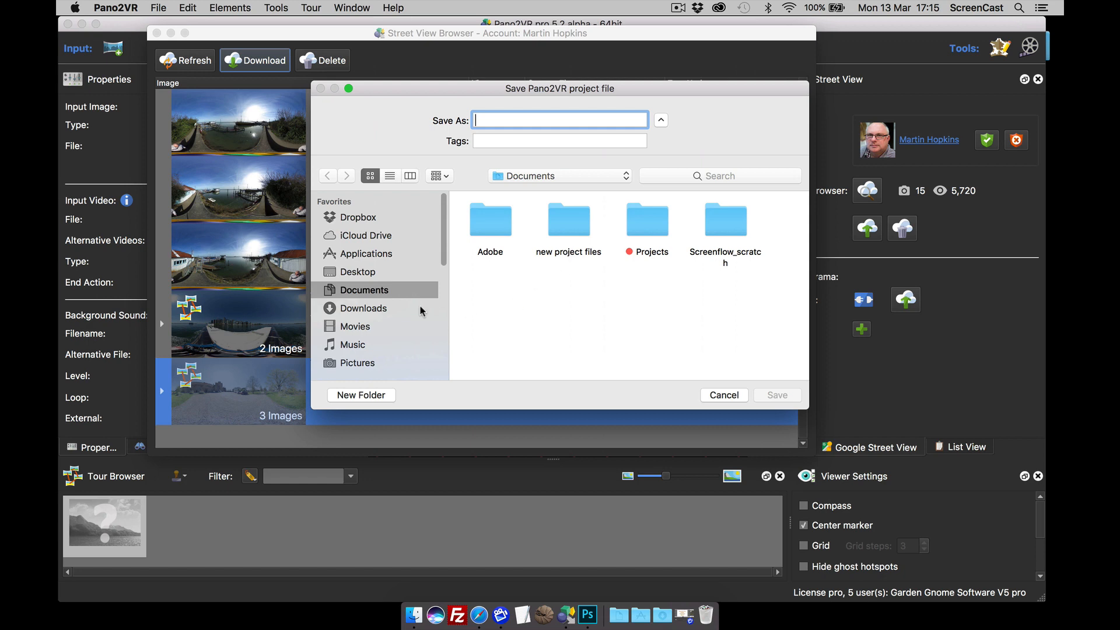
left_click(357, 272)
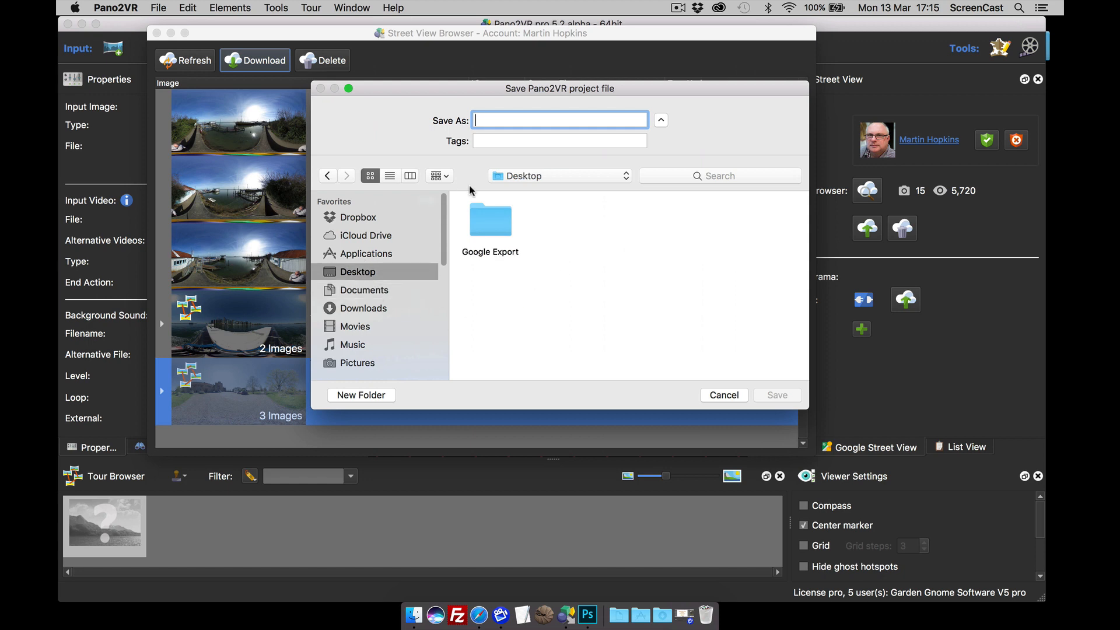
left_click(369, 396)
type("layermarney")
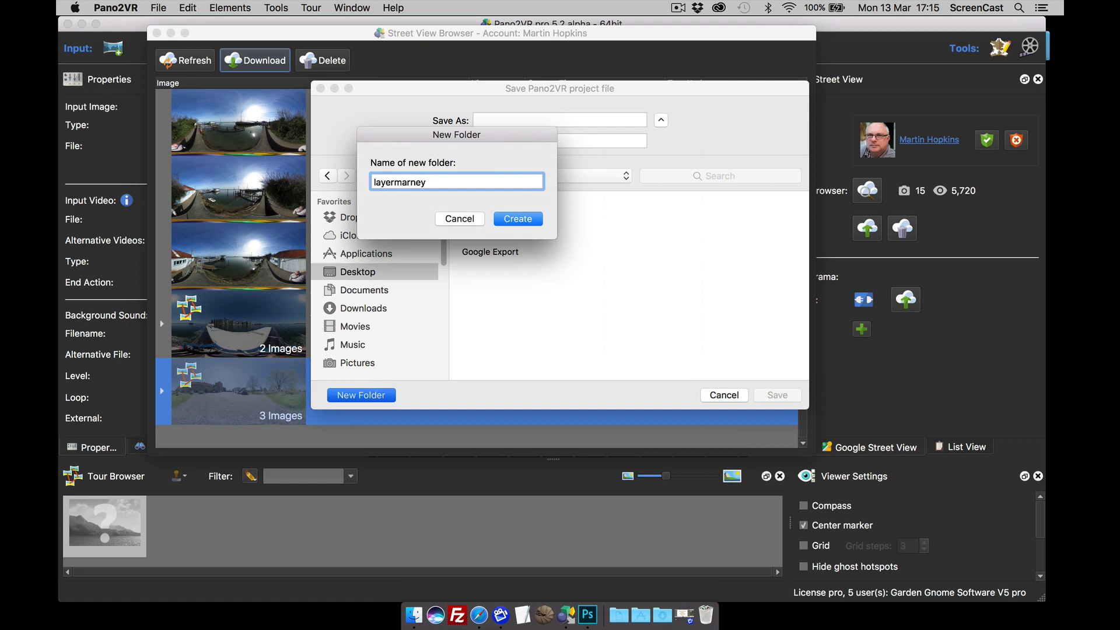
left_click(518, 218)
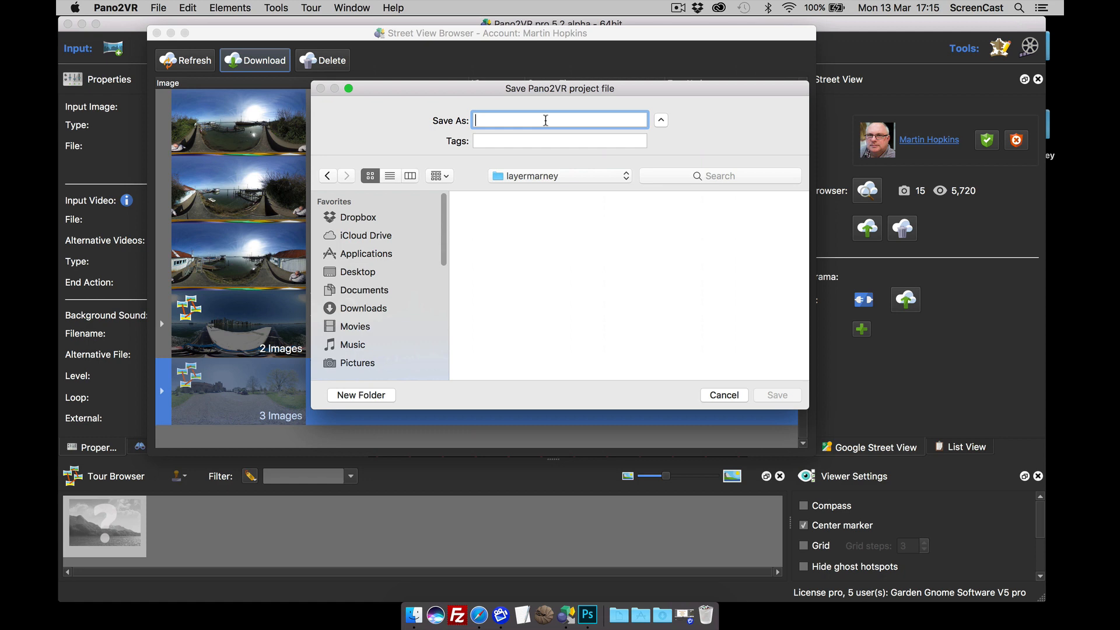
type("Layer Marney")
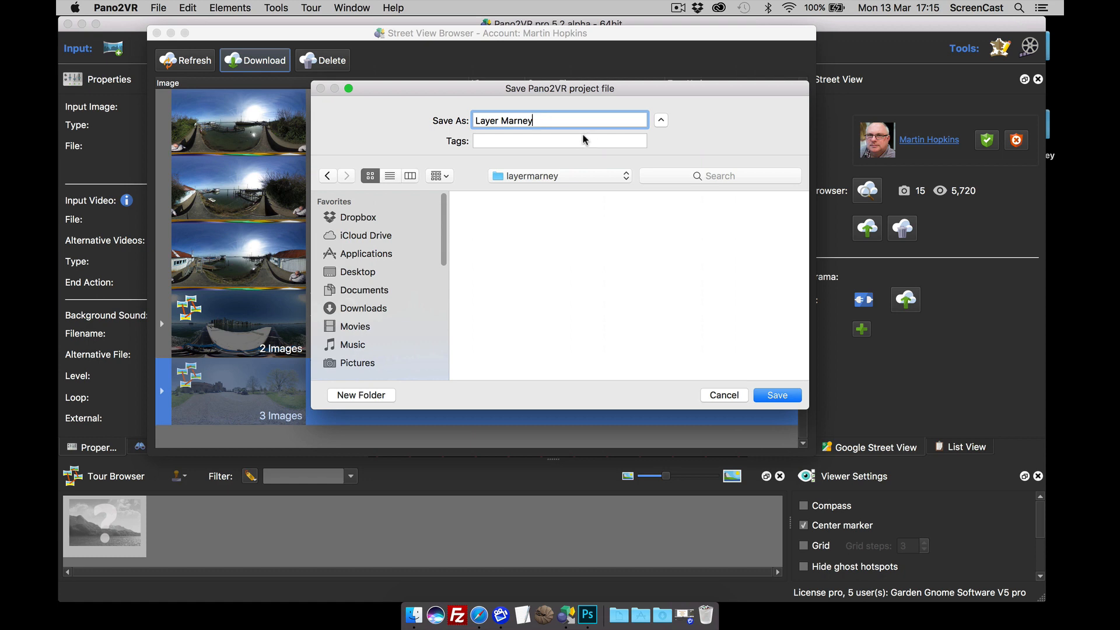
left_click(780, 396)
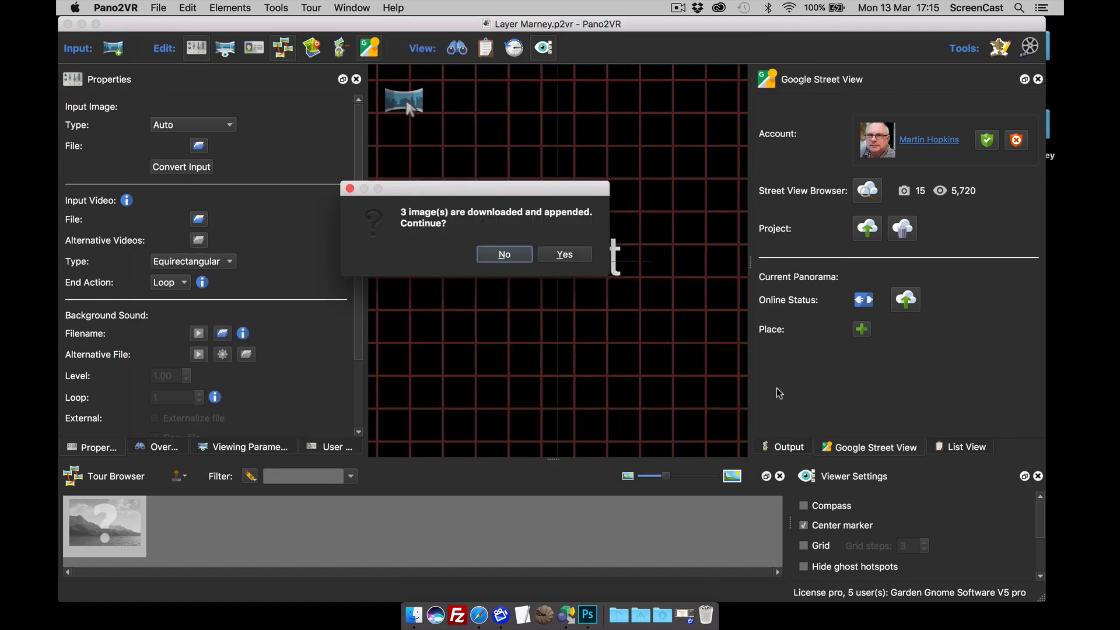
Step: Append the three downloaded images and look around the second and third Layer Marney panoramas
left_click(569, 254)
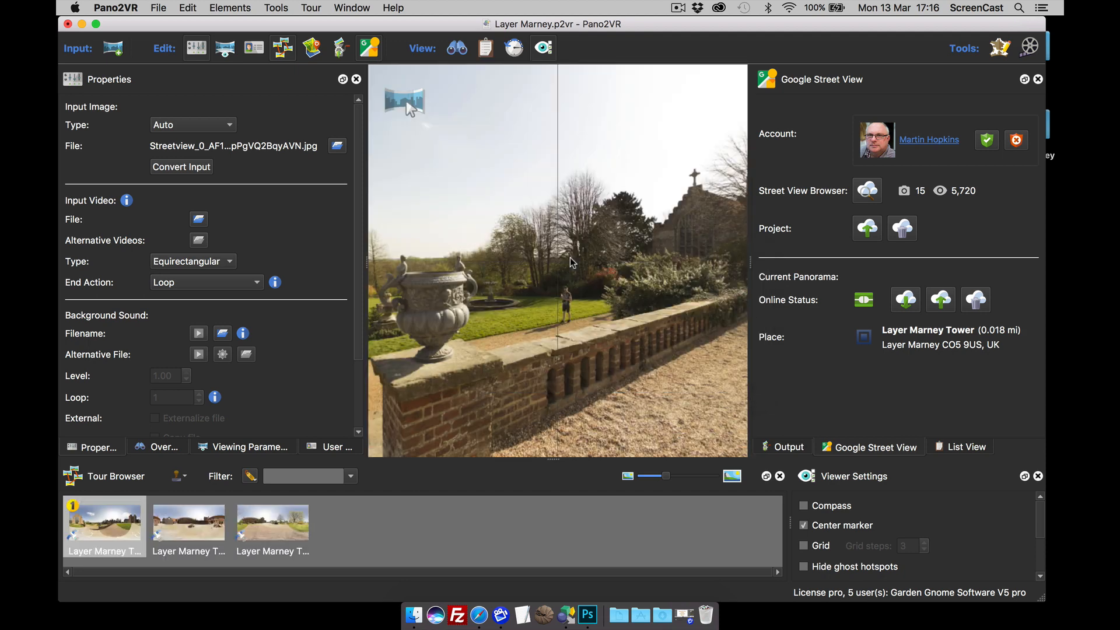
left_click_drag(490, 330, 585, 345)
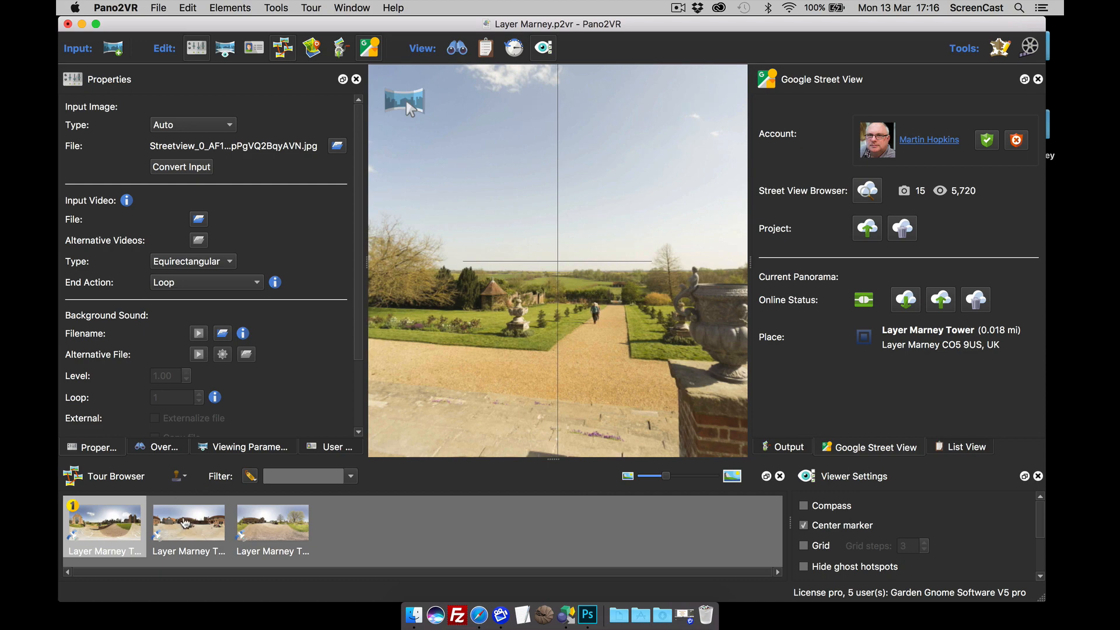
left_click(186, 523)
left_click(267, 524)
left_click_drag(604, 342, 558, 341)
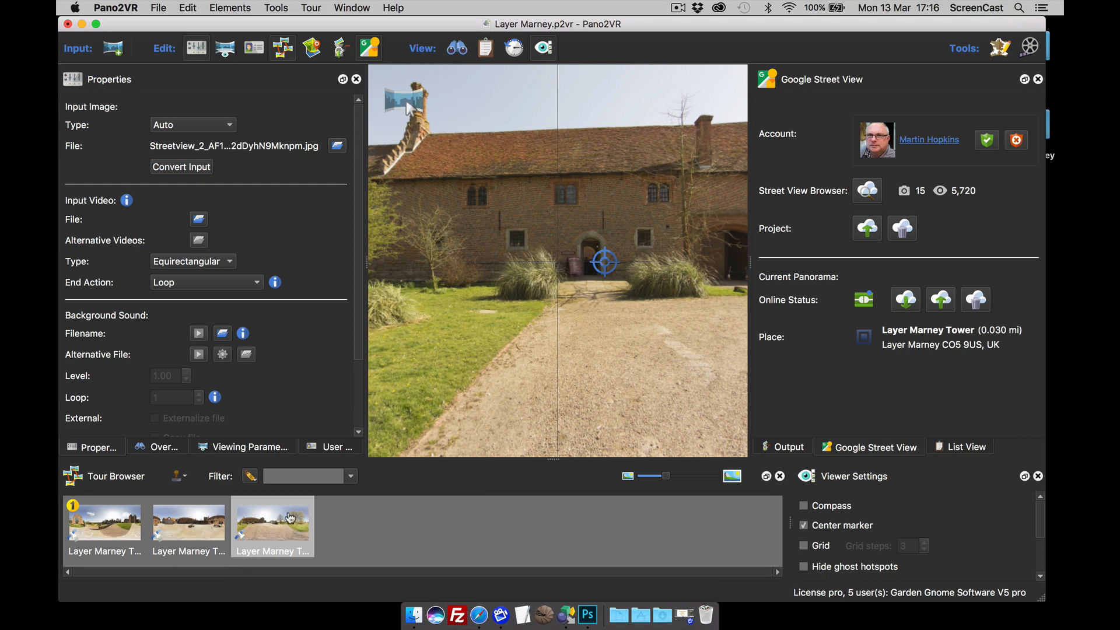
Step: From the first panorama, follow its hotspot into the courtyard and turn to find the next hotspot
left_click(96, 529)
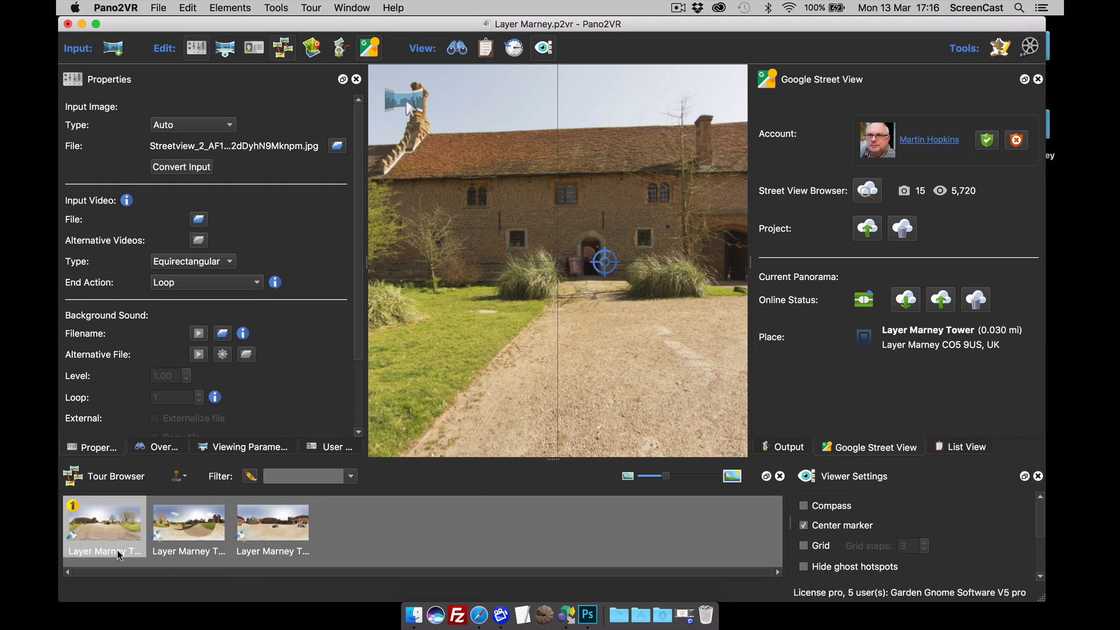
left_click(190, 531)
left_click(96, 528)
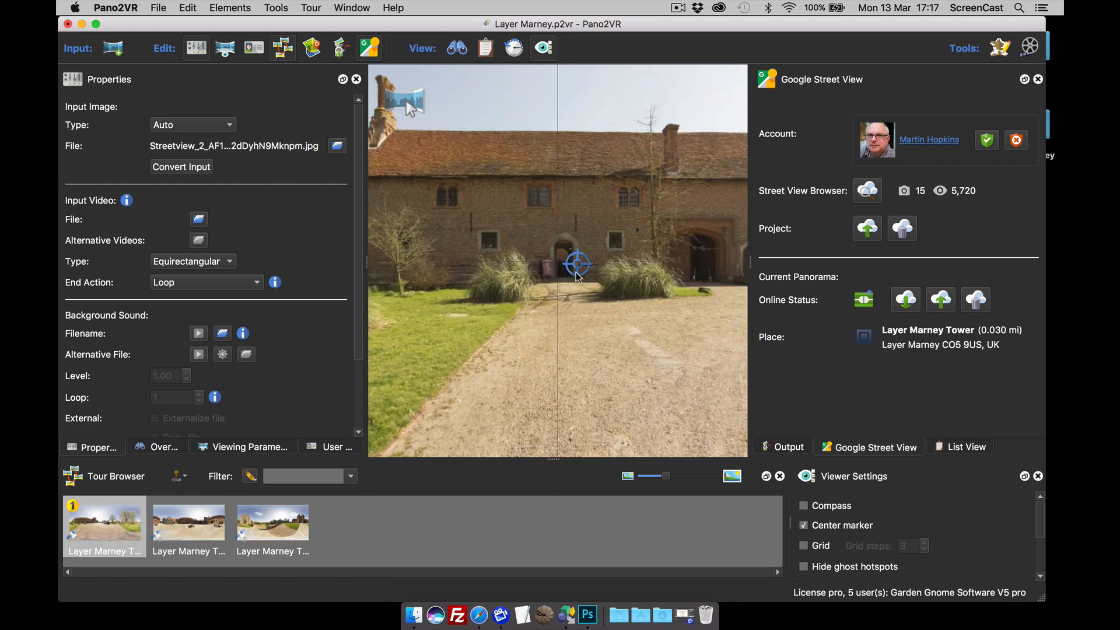
double_click(575, 273)
left_click_drag(578, 327, 426, 327)
left_click_drag(694, 326, 520, 327)
Step: Follow the courtyard hotspot into the hedge-maze garden panorama and look toward the tower
double_click(574, 268)
left_click_drag(576, 359, 530, 338)
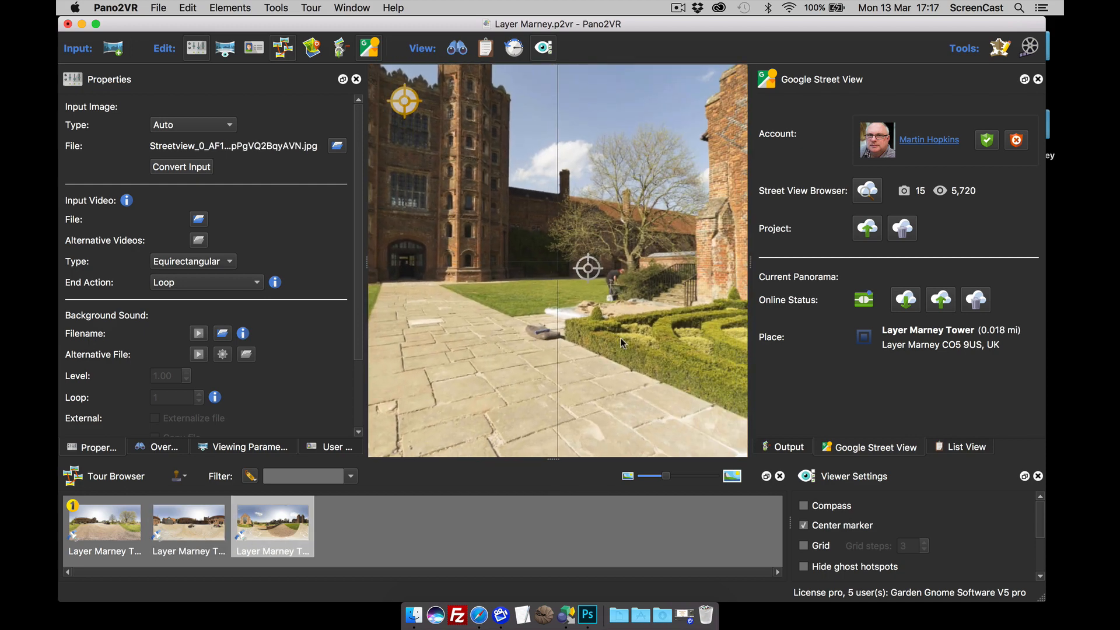
left_click_drag(620, 338, 555, 334)
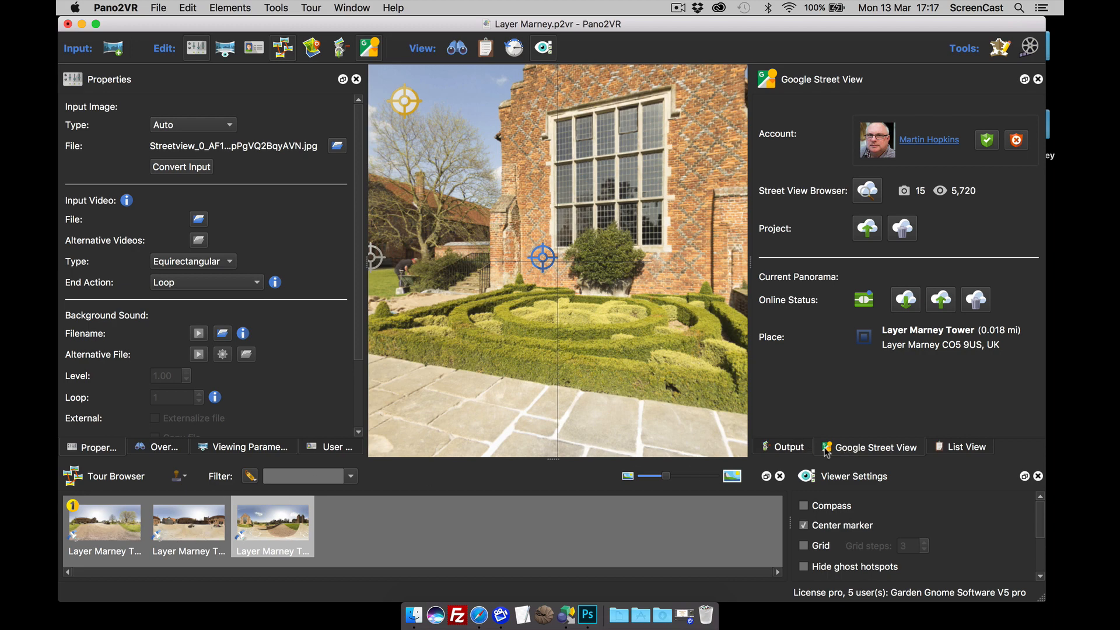
left_click(790, 448)
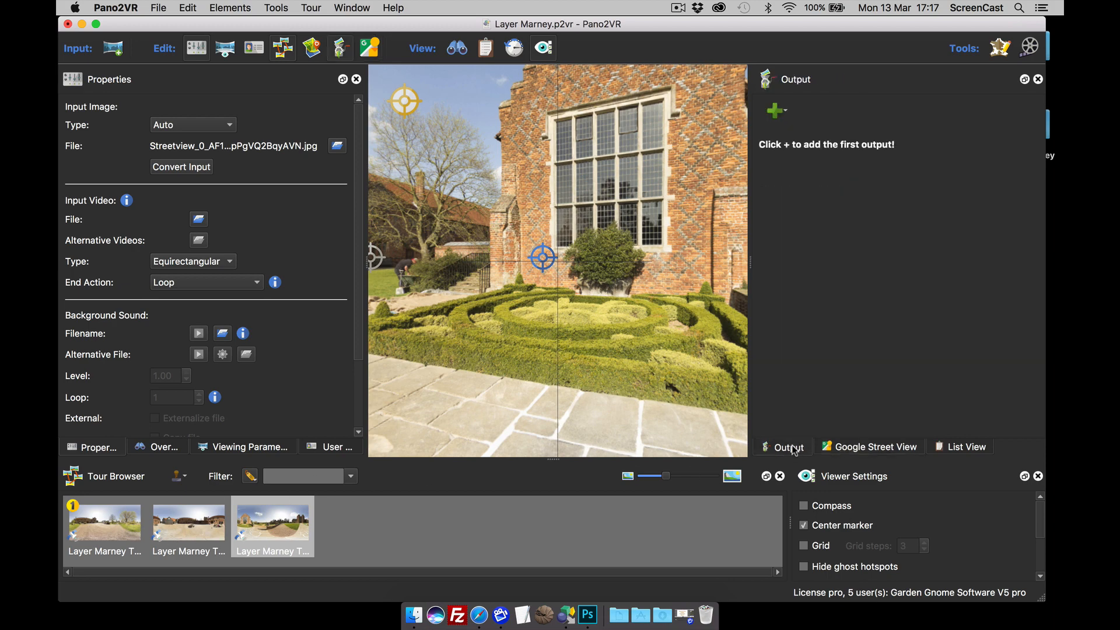
Step: Add an HTML5 output, set its skin to silhouette.ggsk, and generate the tour
left_click(776, 110)
left_click(784, 126)
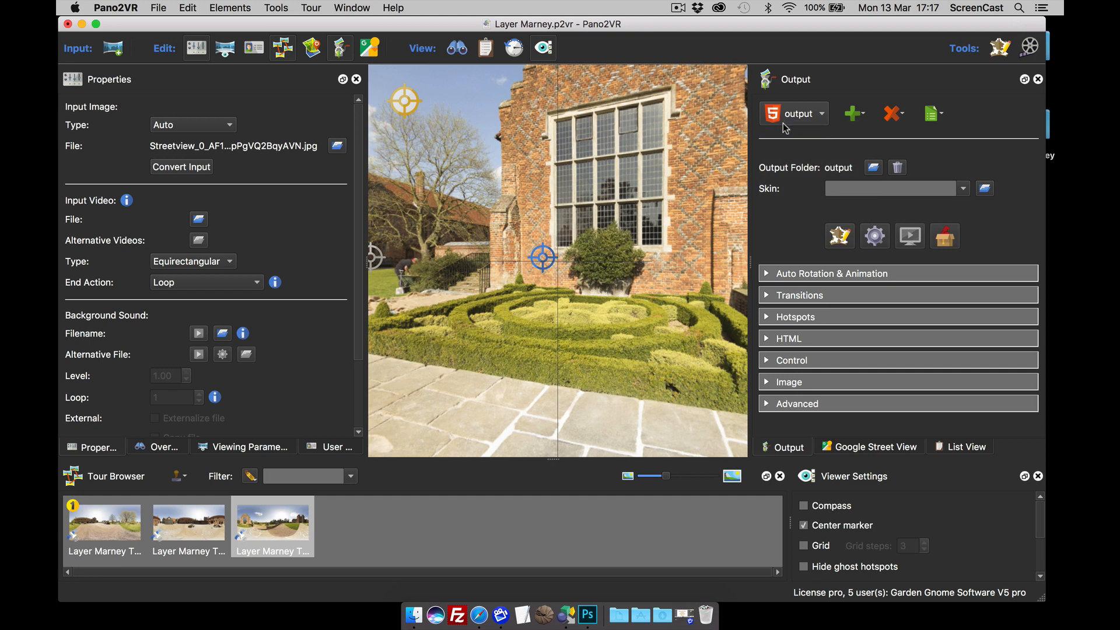
left_click(961, 189)
scroll(901, 284, "down", 2)
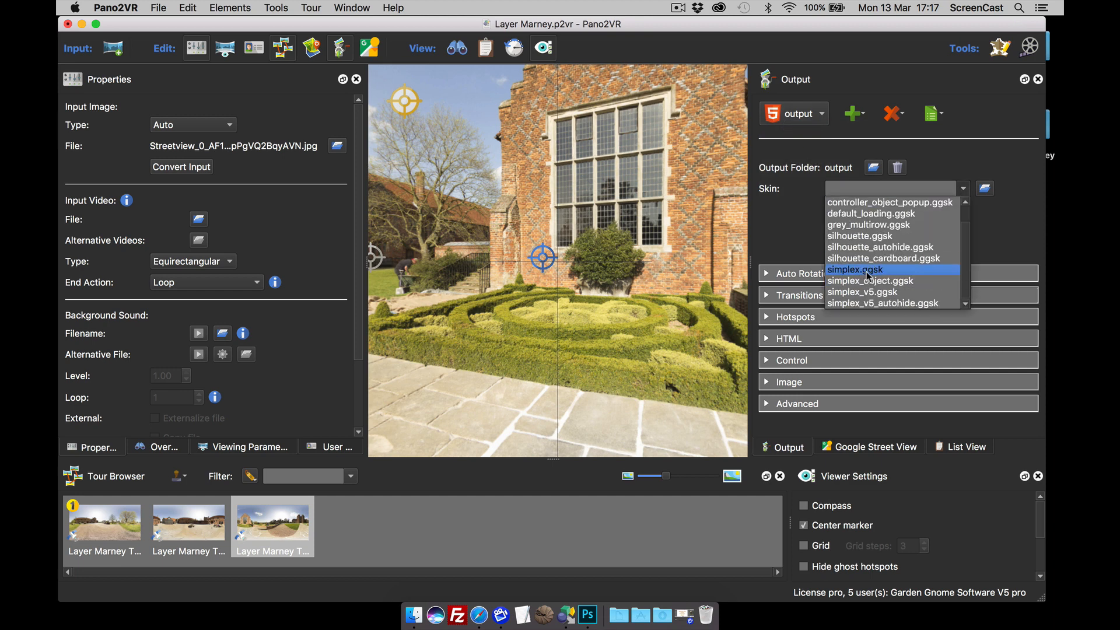
left_click(860, 236)
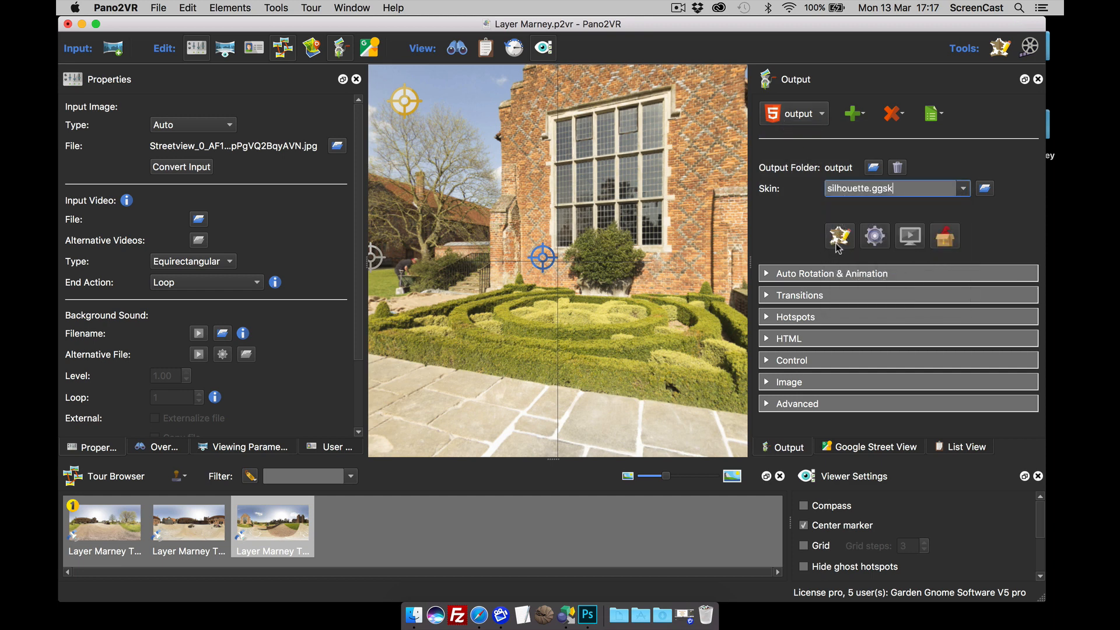
left_click(876, 238)
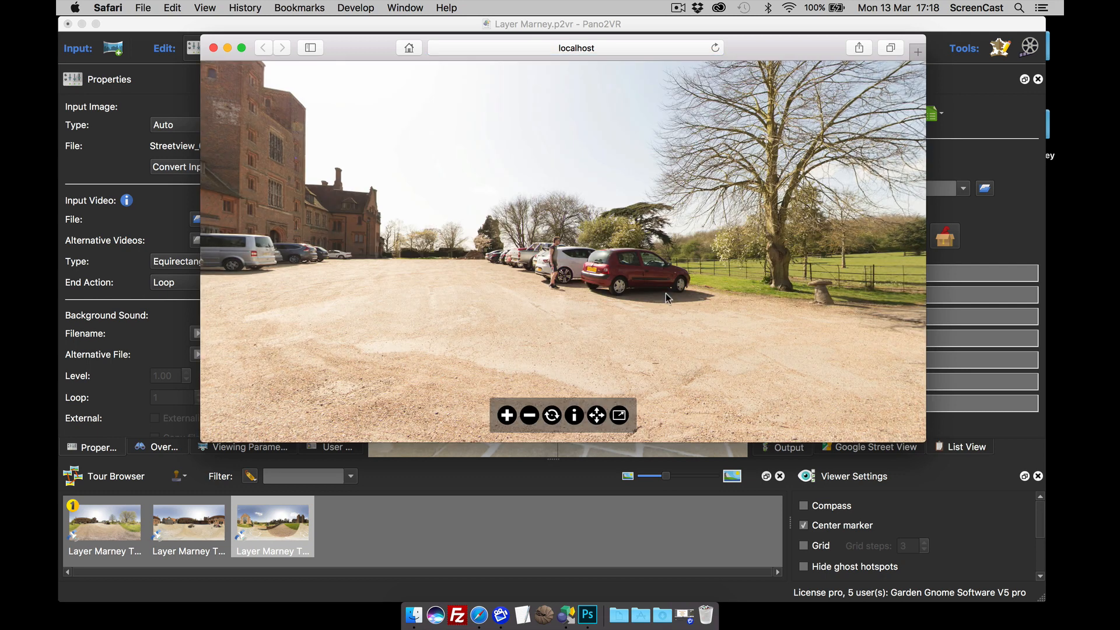
Step: In the Safari preview, follow hotspots to the courtyard and garden, then close the preview
left_click_drag(666, 293, 655, 317)
left_click(532, 270)
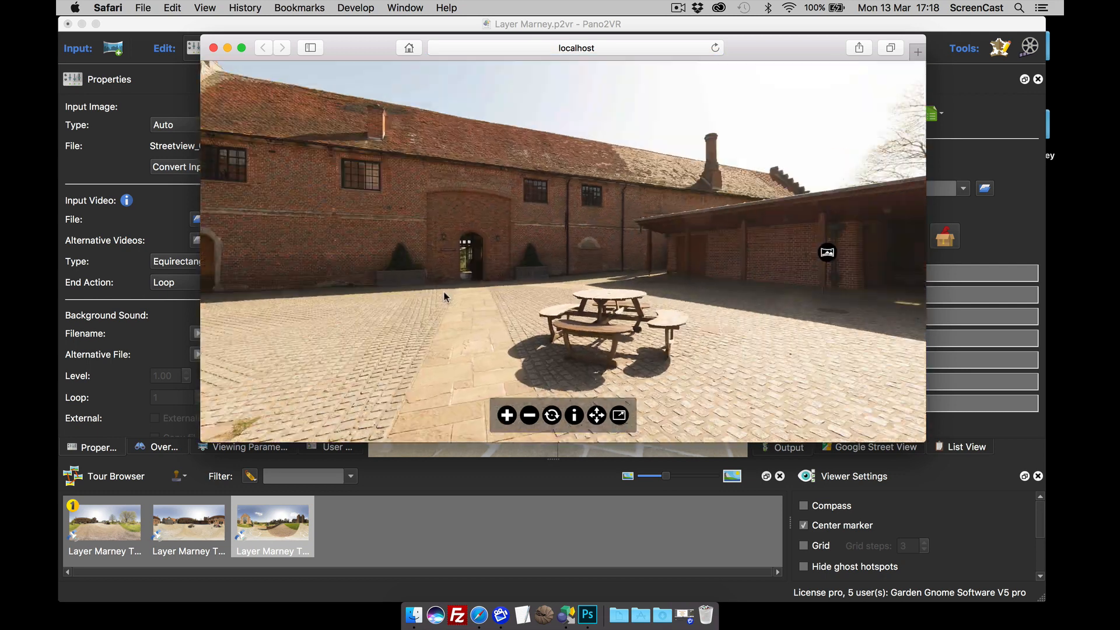
left_click(532, 264)
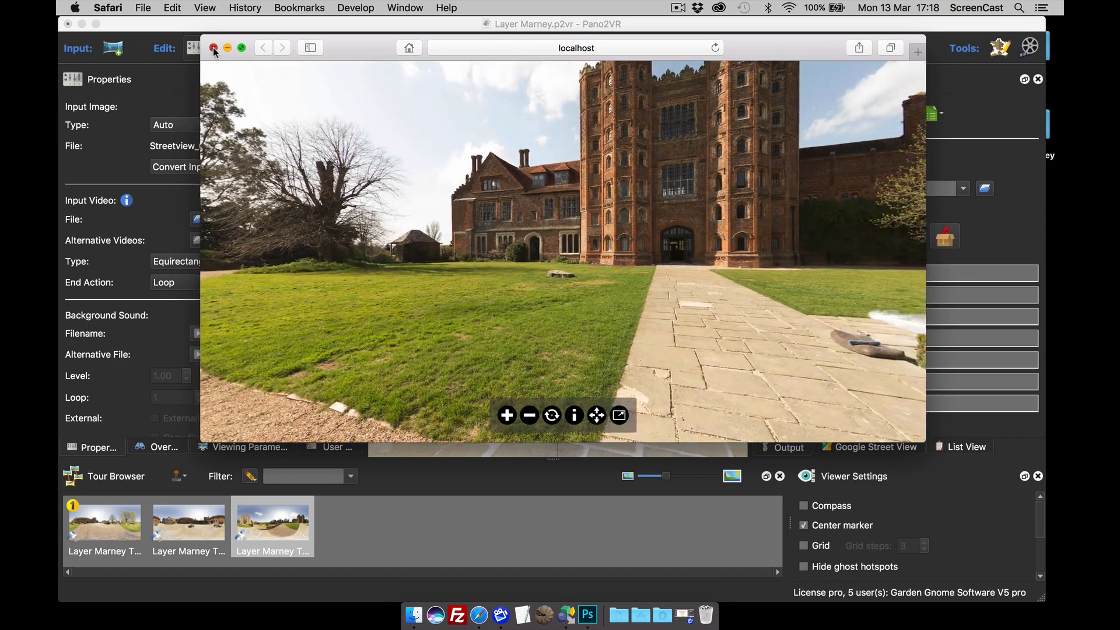
left_click(213, 47)
left_click(769, 296)
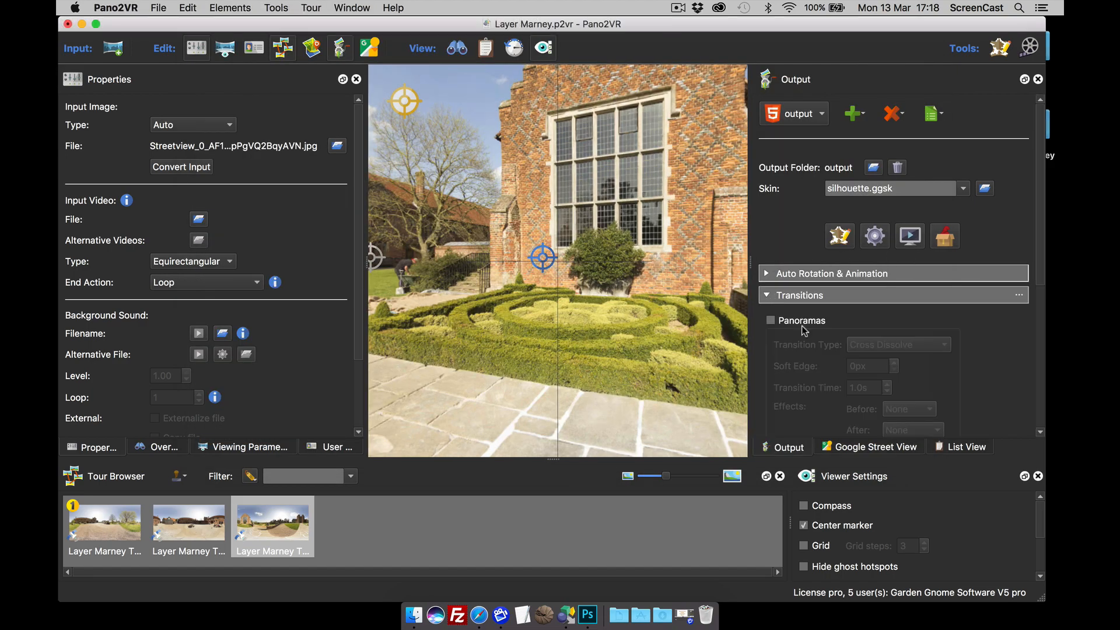
Step: Set Before and After transitions to Zoom In with Zoomed FoV 40, then regenerate, overwriting pano.xml
scroll(965, 347, "down", 4)
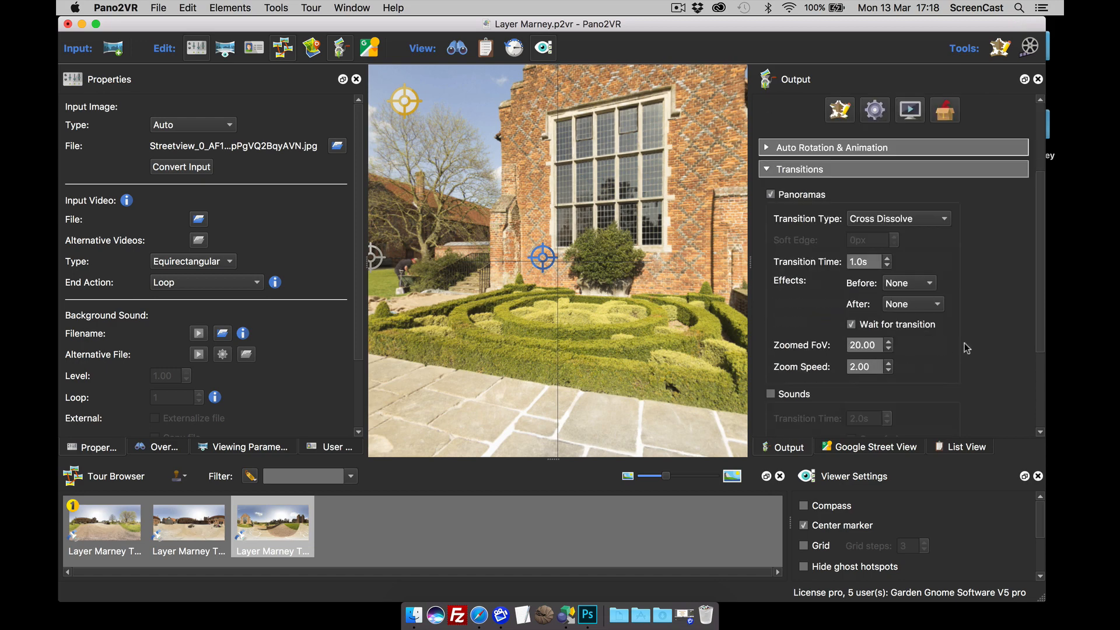
left_click(901, 283)
left_click(907, 299)
left_click(922, 306)
left_click(910, 320)
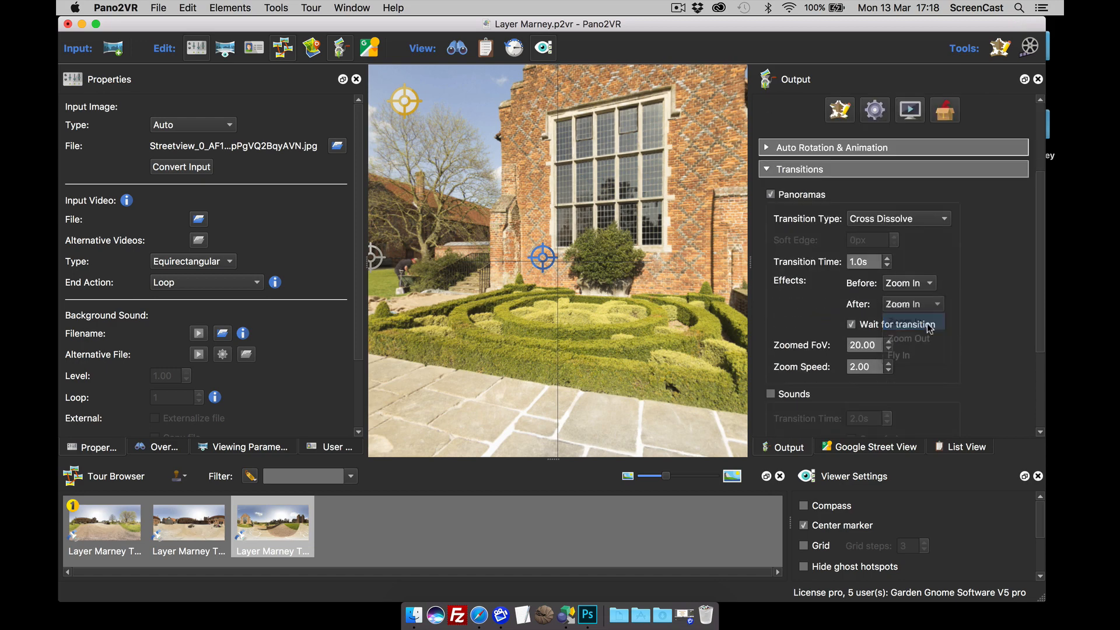
left_click_drag(854, 347, 833, 352)
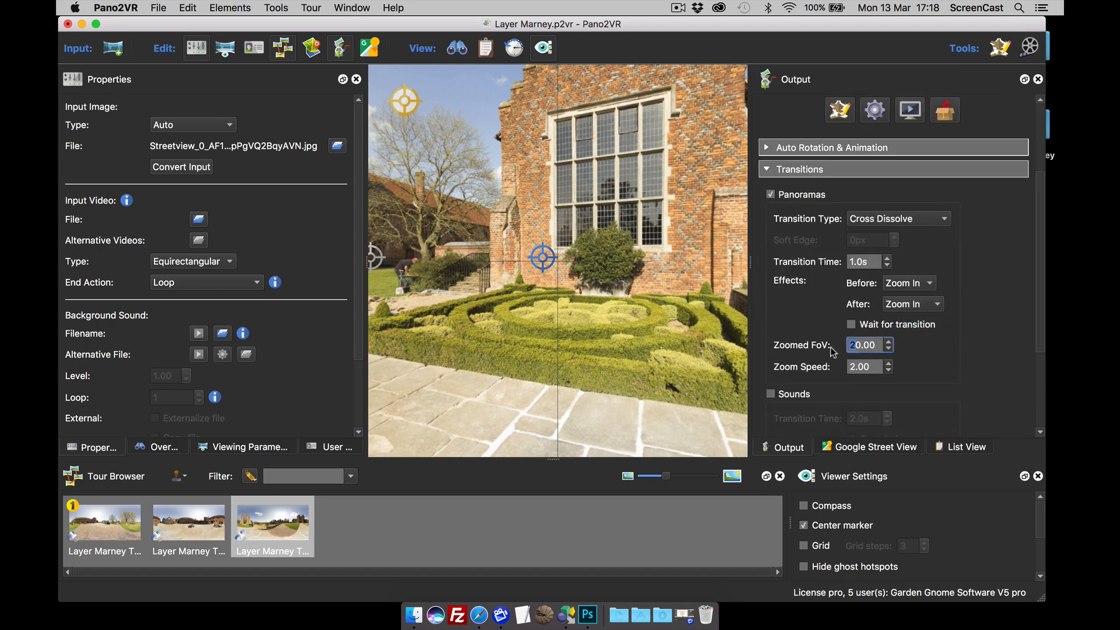
type("4")
scroll(923, 208, "up", 3)
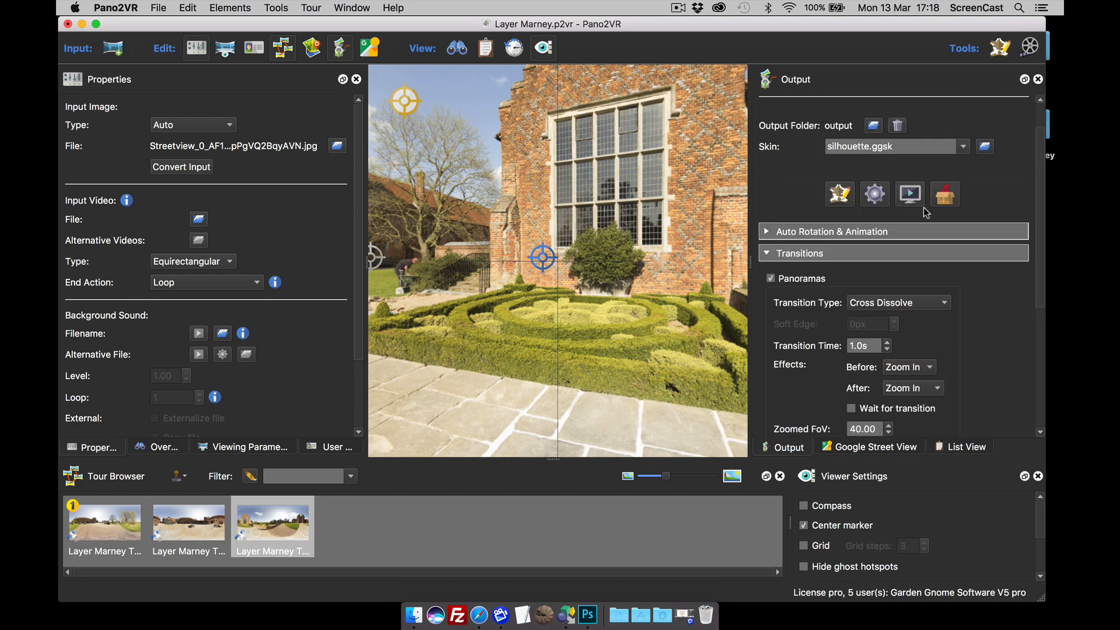
left_click(884, 198)
left_click(659, 323)
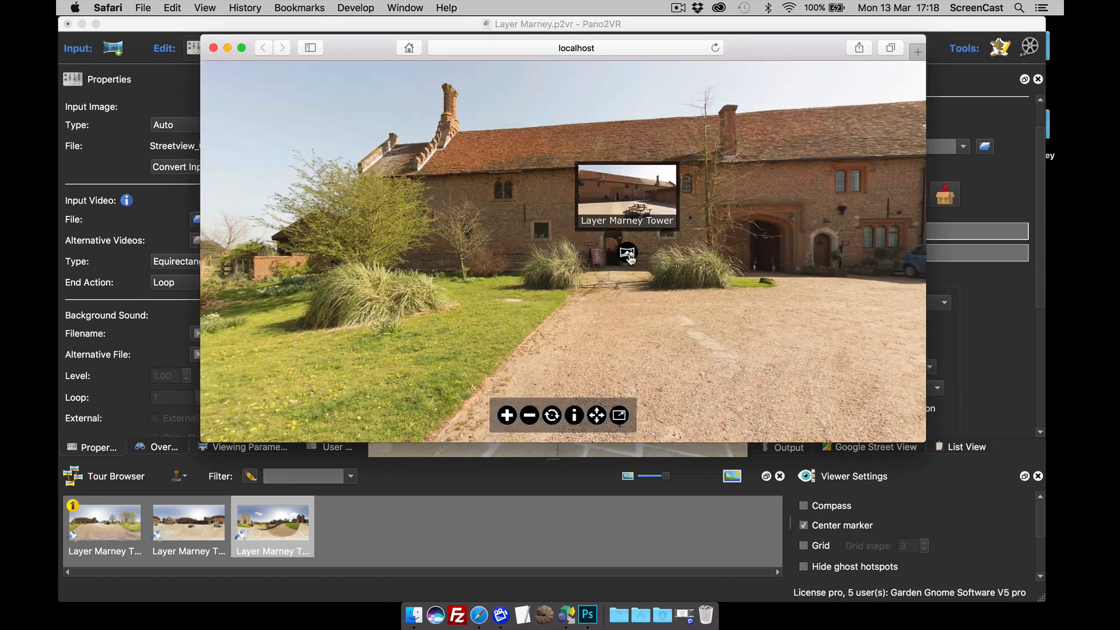
Step: Follow hotspots to the courtyard and garden path, open and close the info popup, then close Safari
left_click(625, 252)
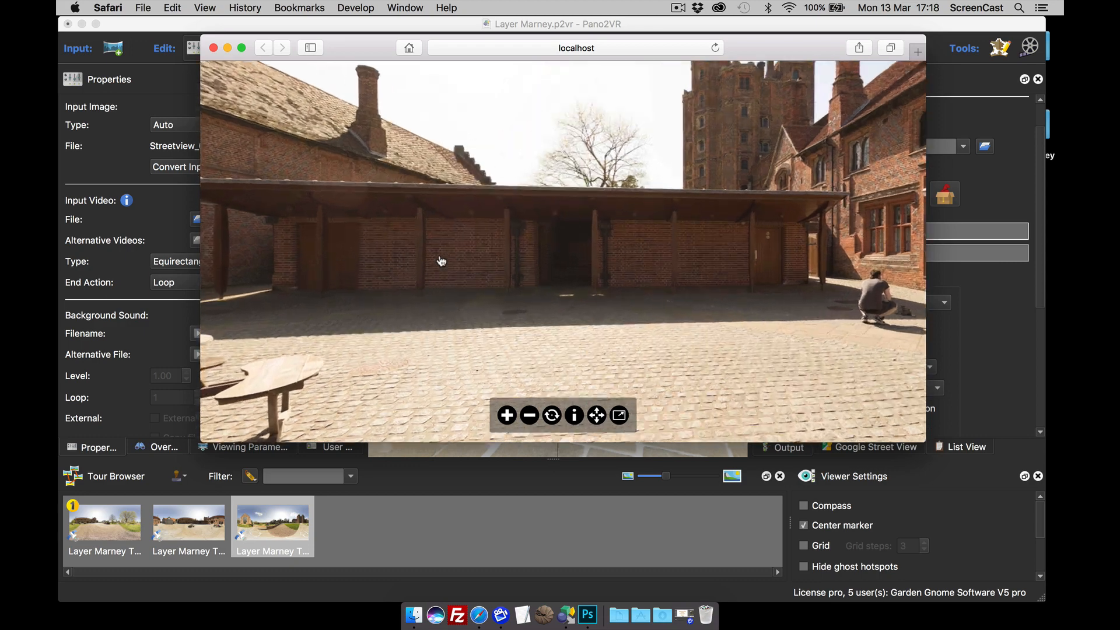
left_click(441, 260)
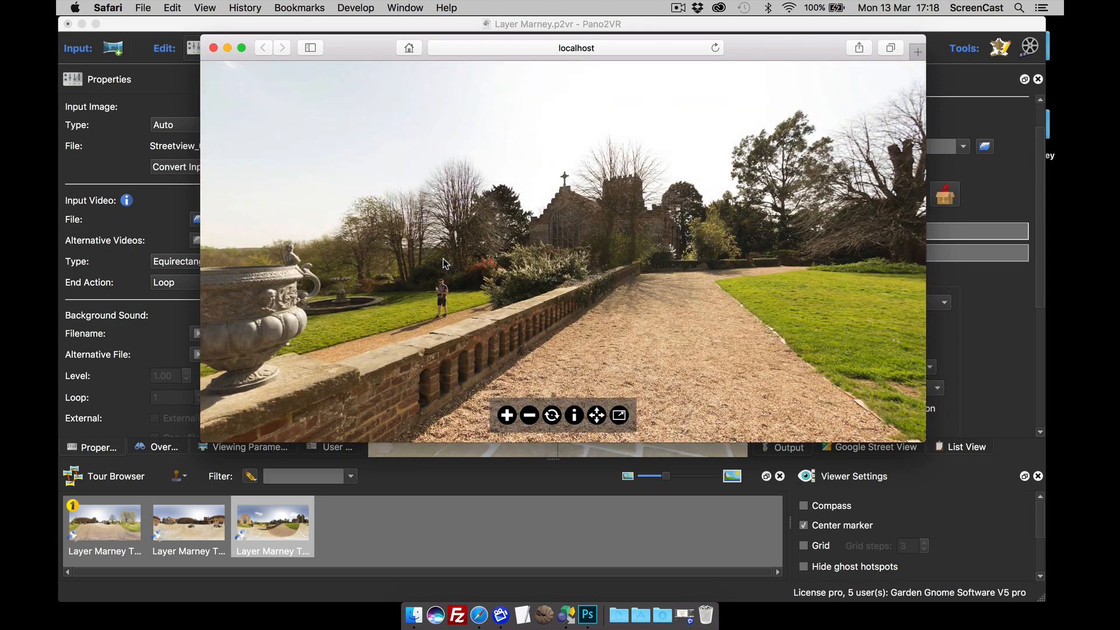
left_click(578, 416)
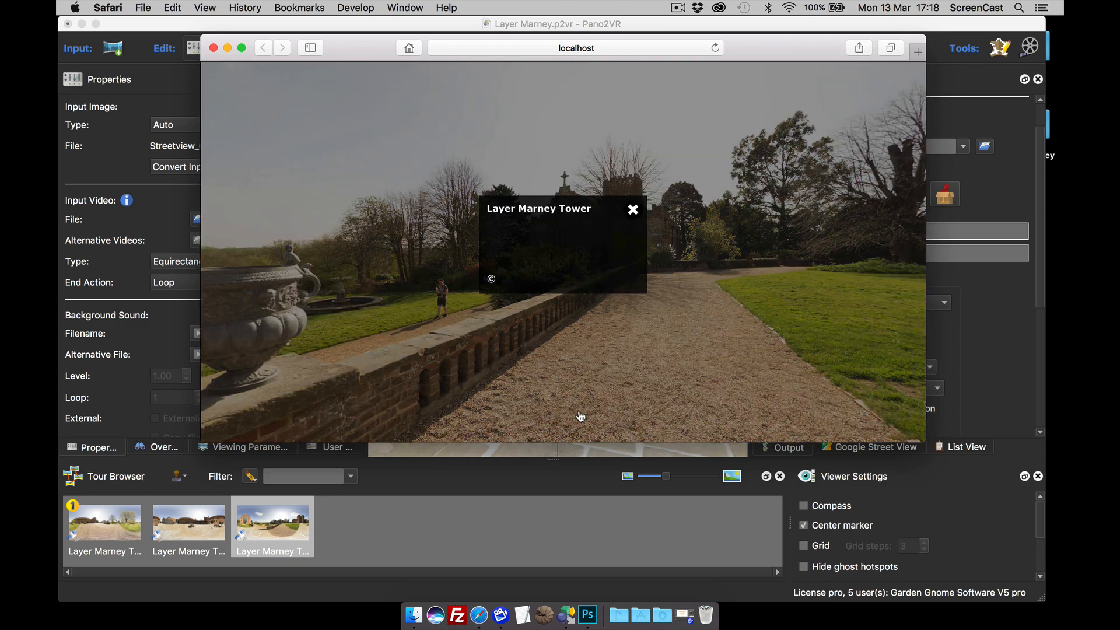
left_click(632, 208)
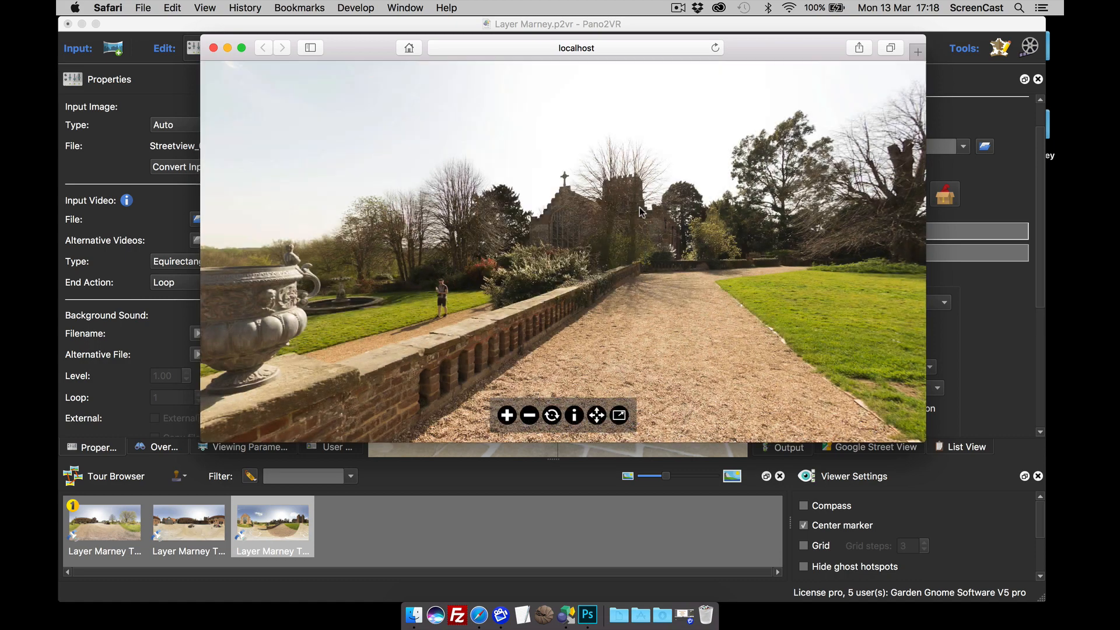
left_click(214, 47)
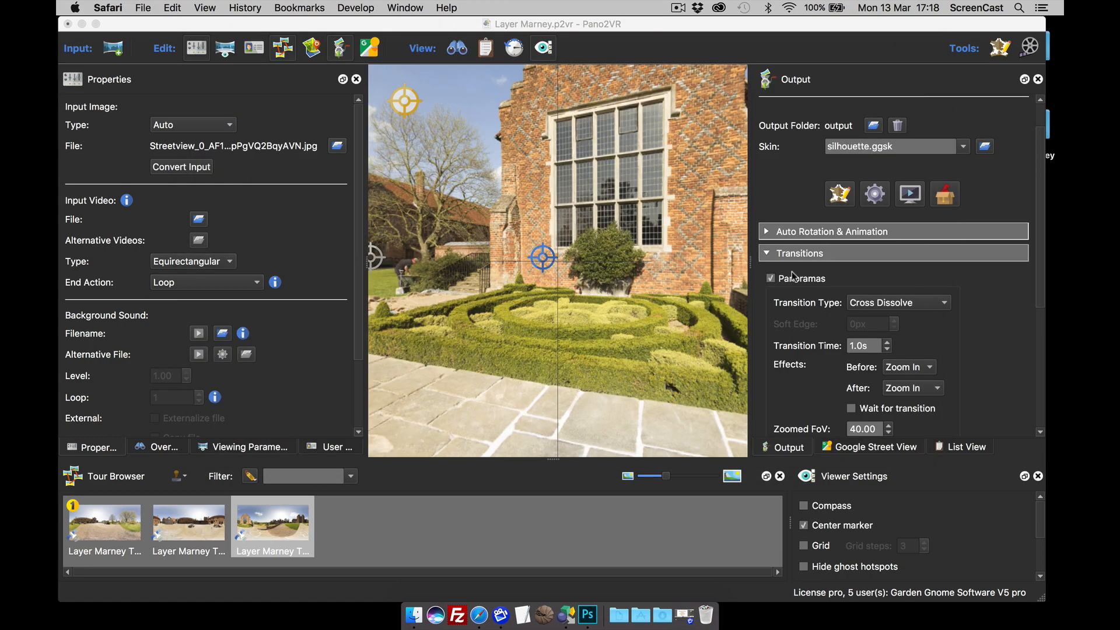
Step: Show the Google Street View panel and look around the first Layer Marney Tower panorama
left_click(869, 450)
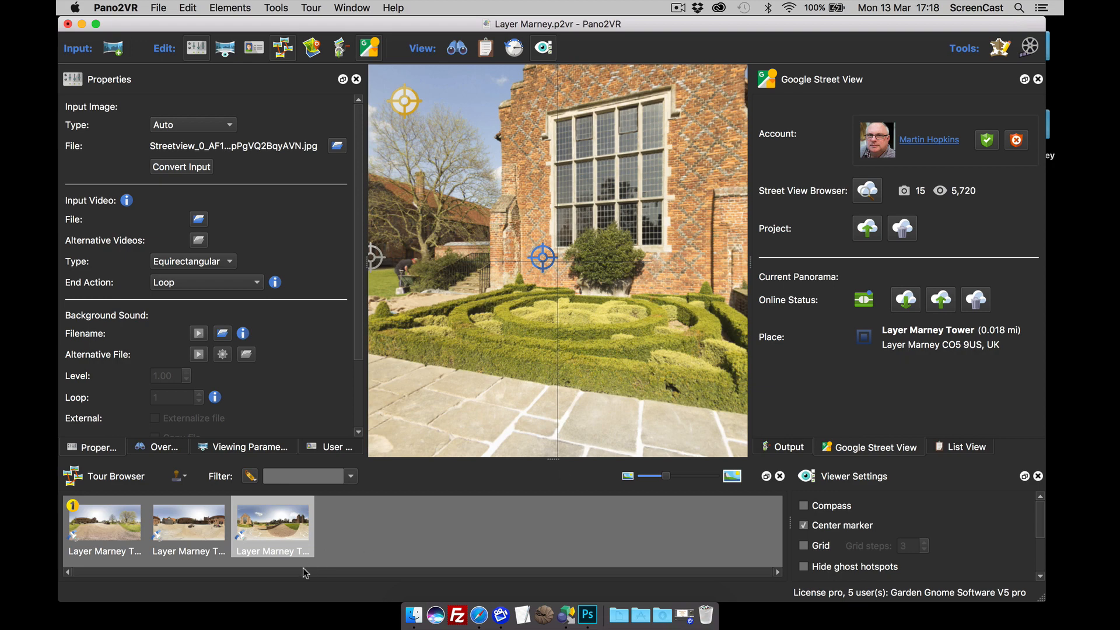
left_click(103, 529)
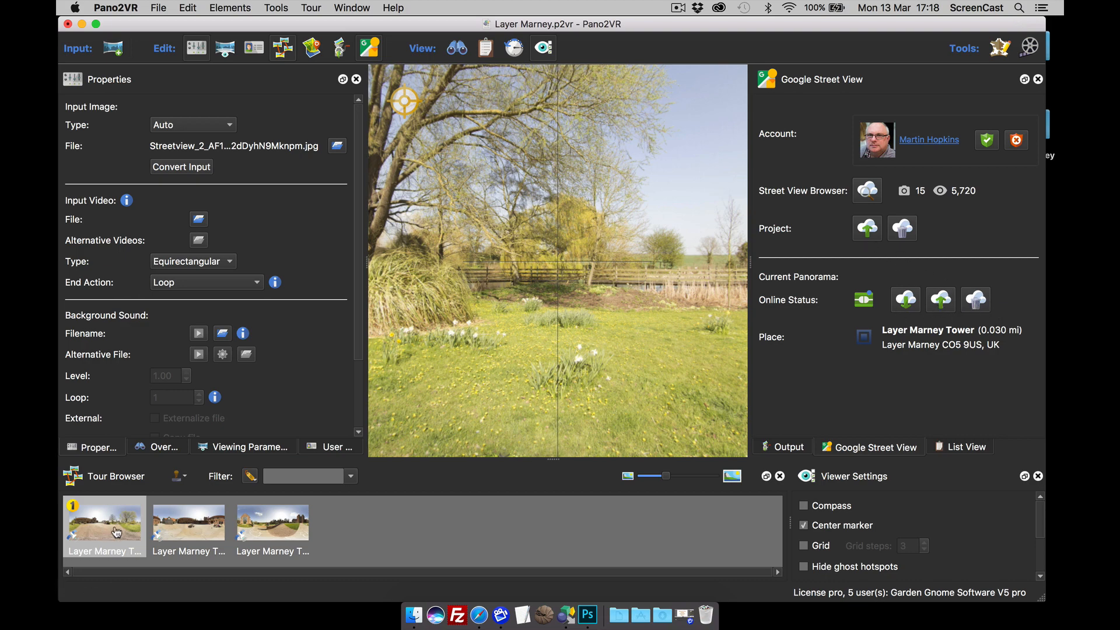
left_click_drag(590, 333, 612, 331)
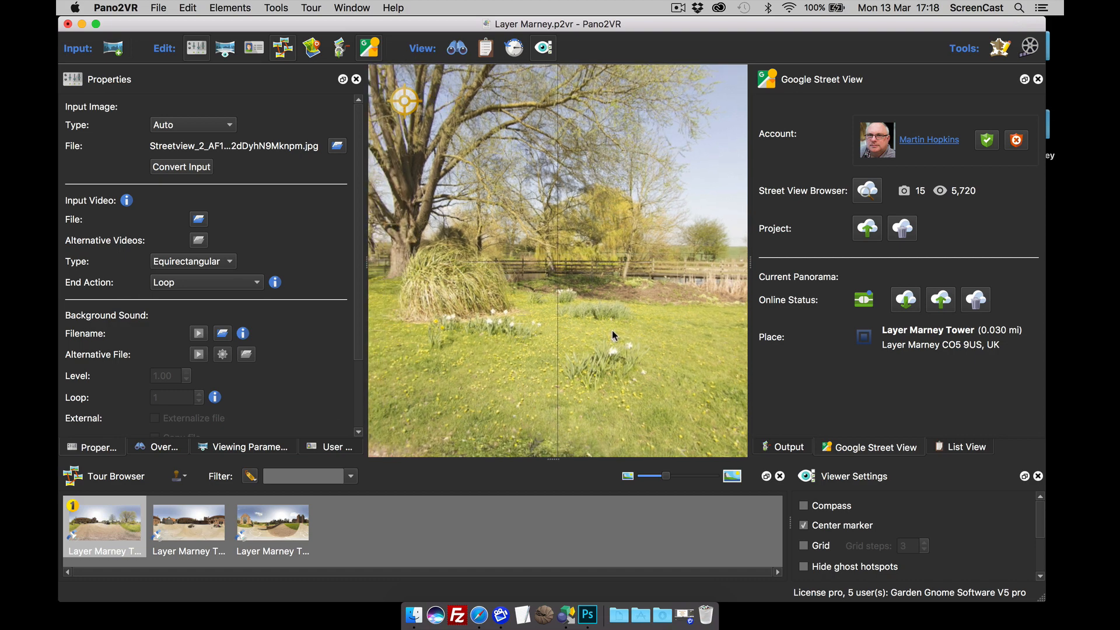